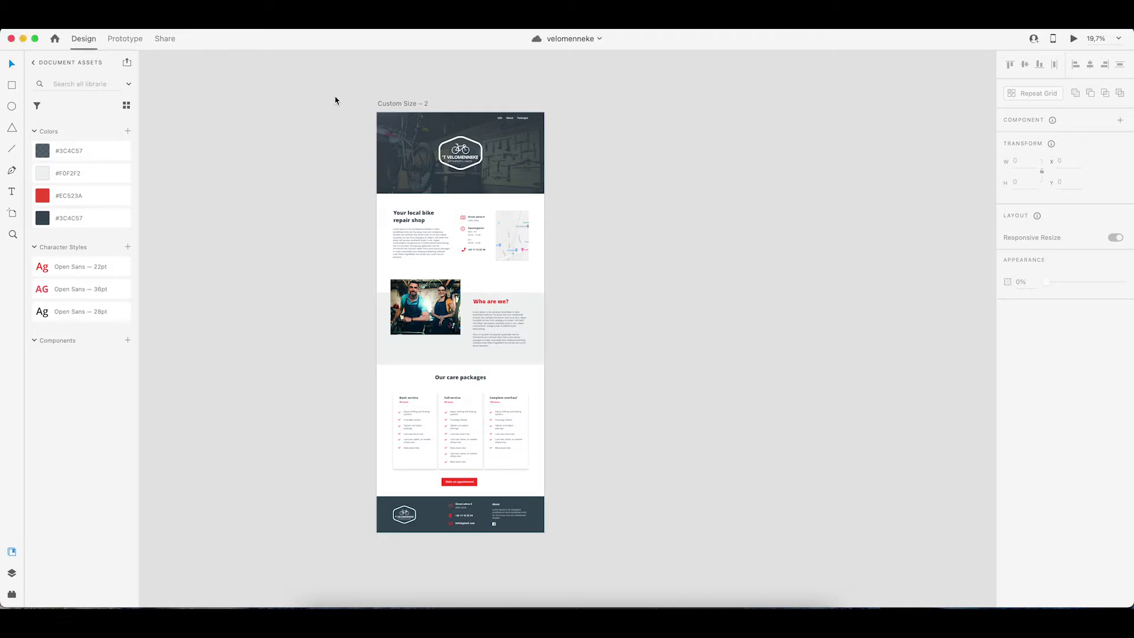
Scroll through the design mockup, then switch over to the WordPress dashboard
scroll(354, 145, "up", 5)
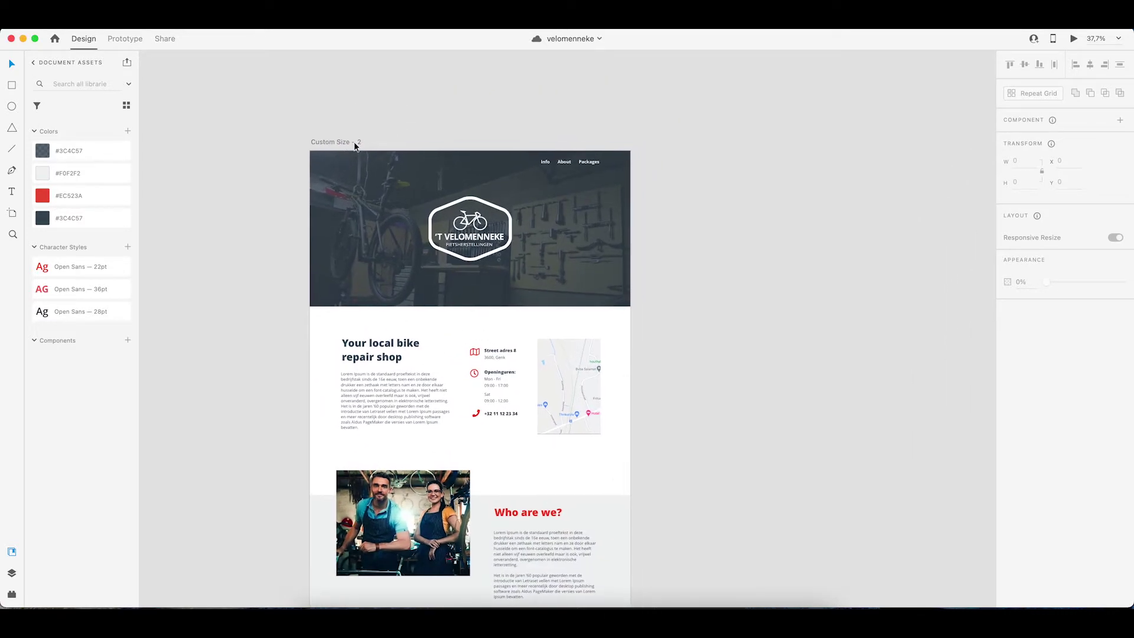
scroll(354, 143, "up", 3)
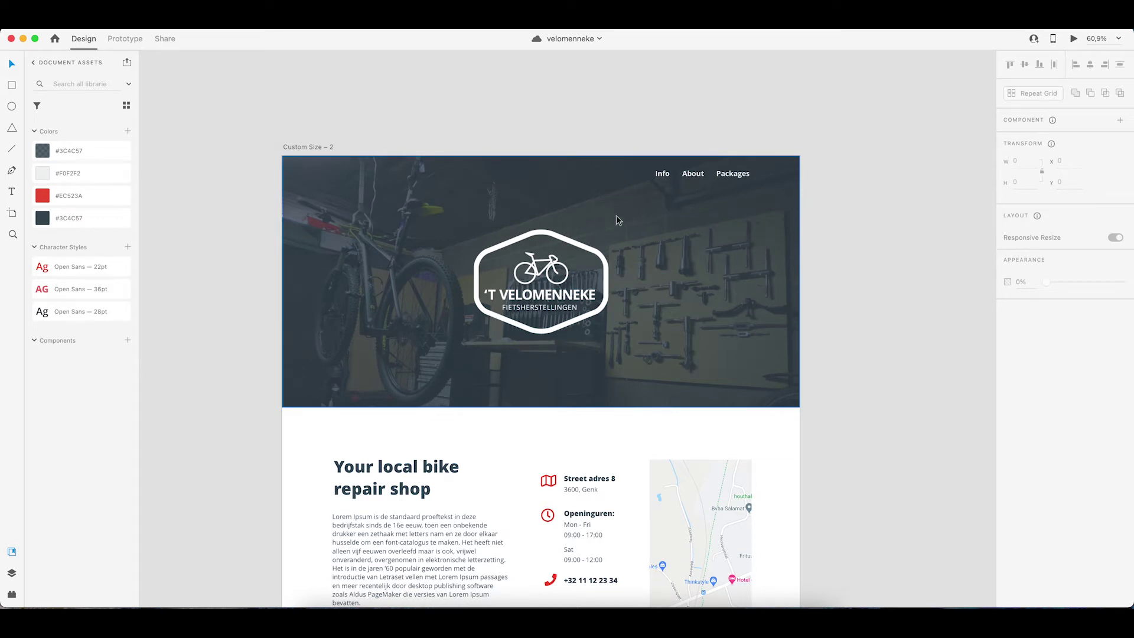
scroll(665, 263, "down", 5)
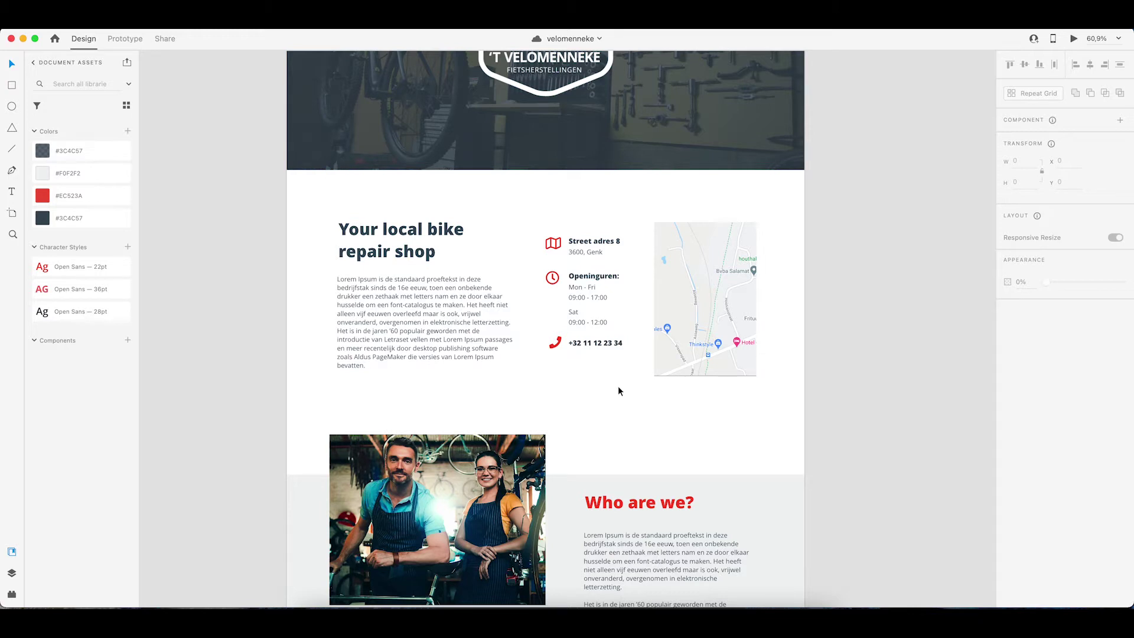
scroll(618, 387, "down", 5)
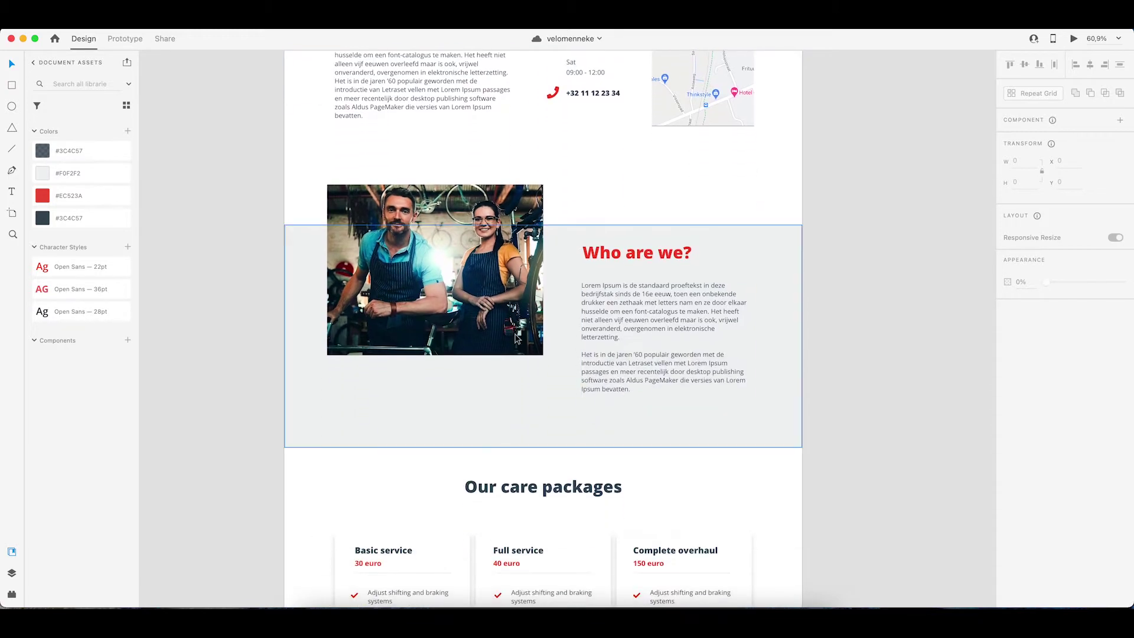
scroll(461, 307, "down", 5)
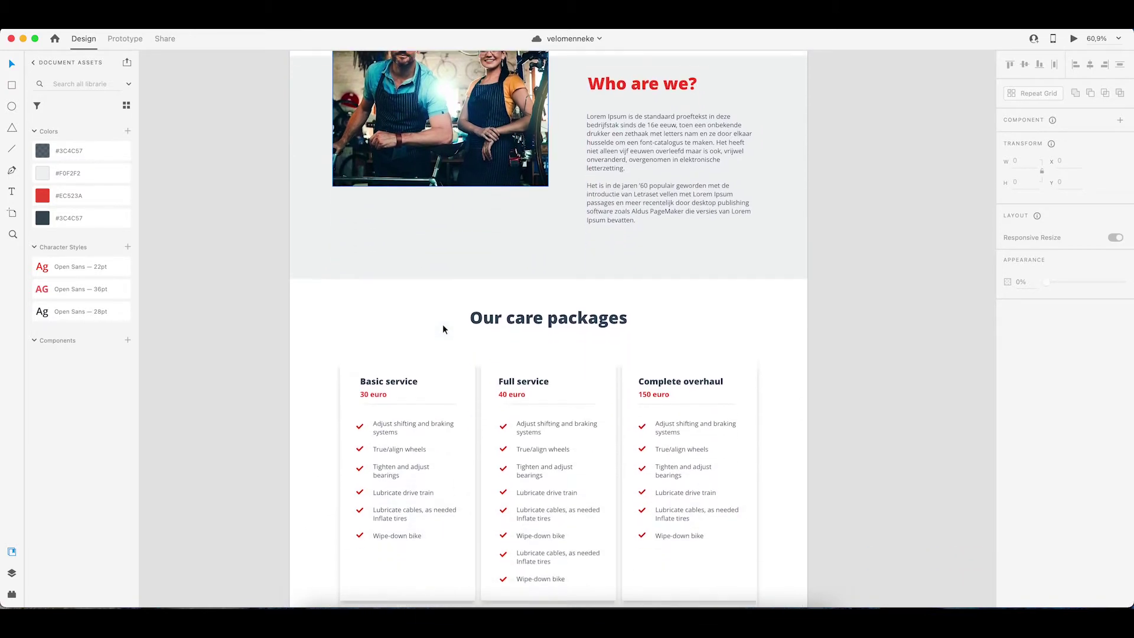
scroll(445, 329, "down", 2)
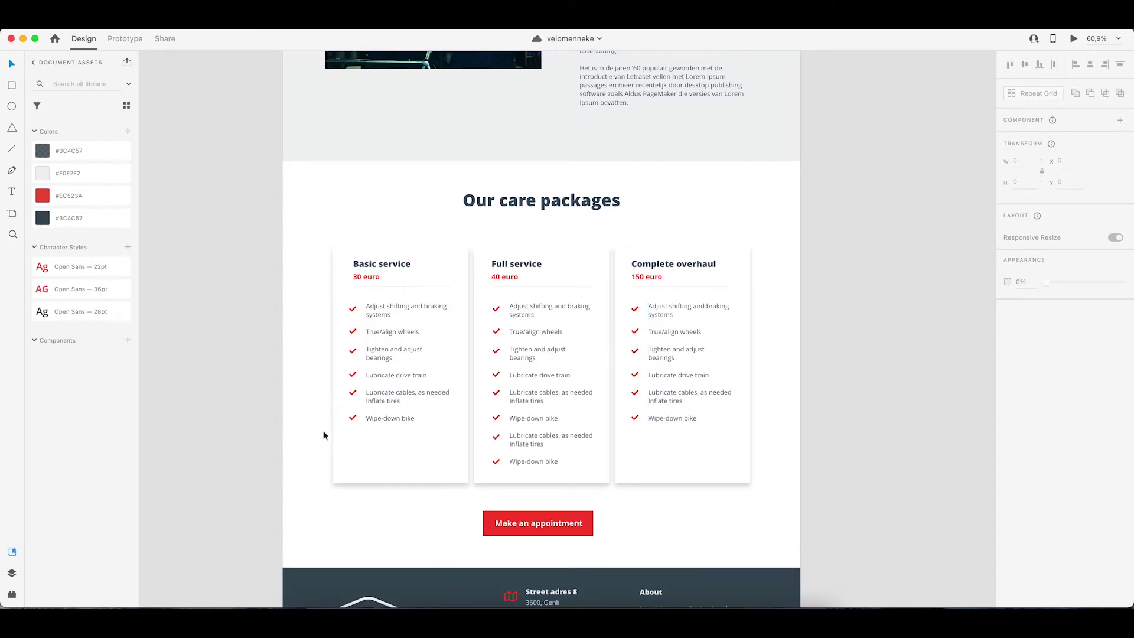
scroll(325, 435, "down", 5)
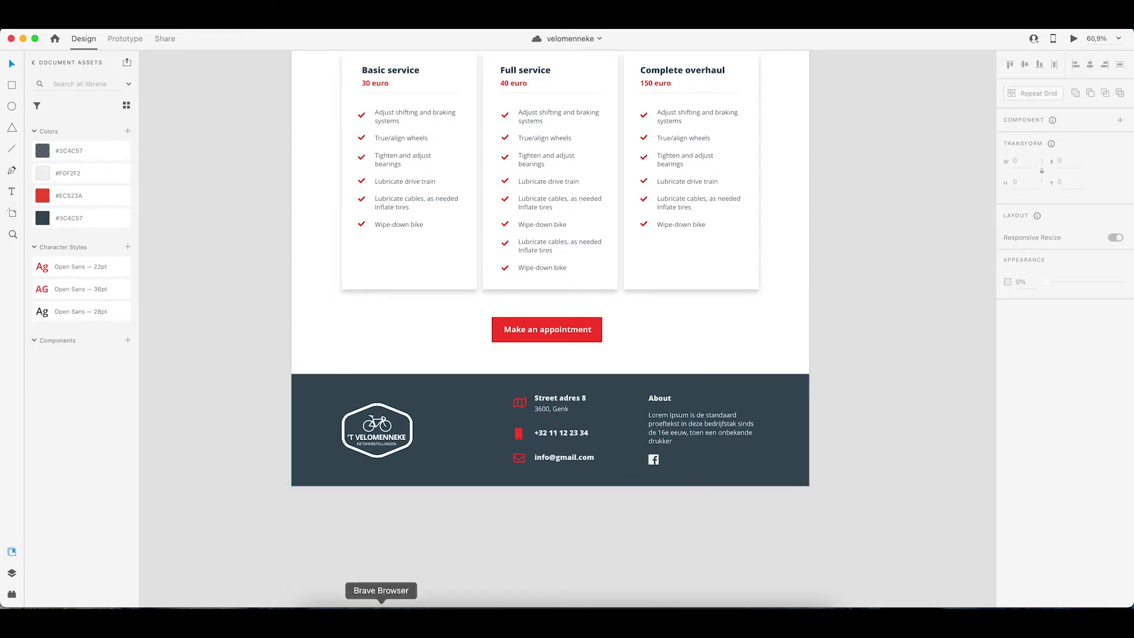
left_click(381, 608)
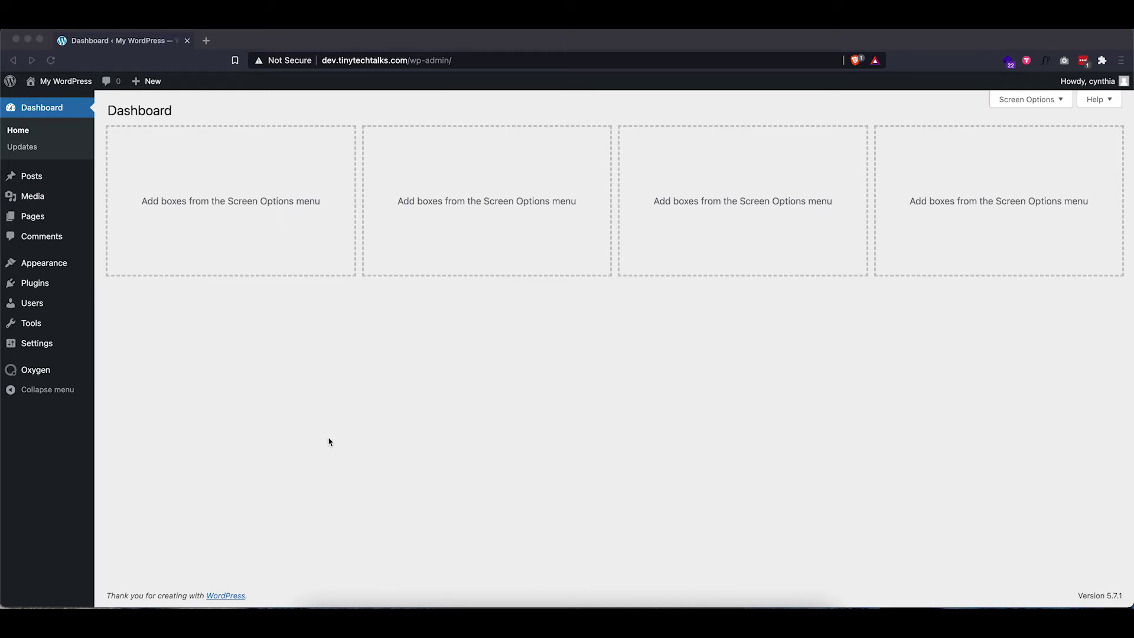
Browse the Media, Pages and Plugins screens in wp-admin
left_click(26, 200)
left_click(26, 201)
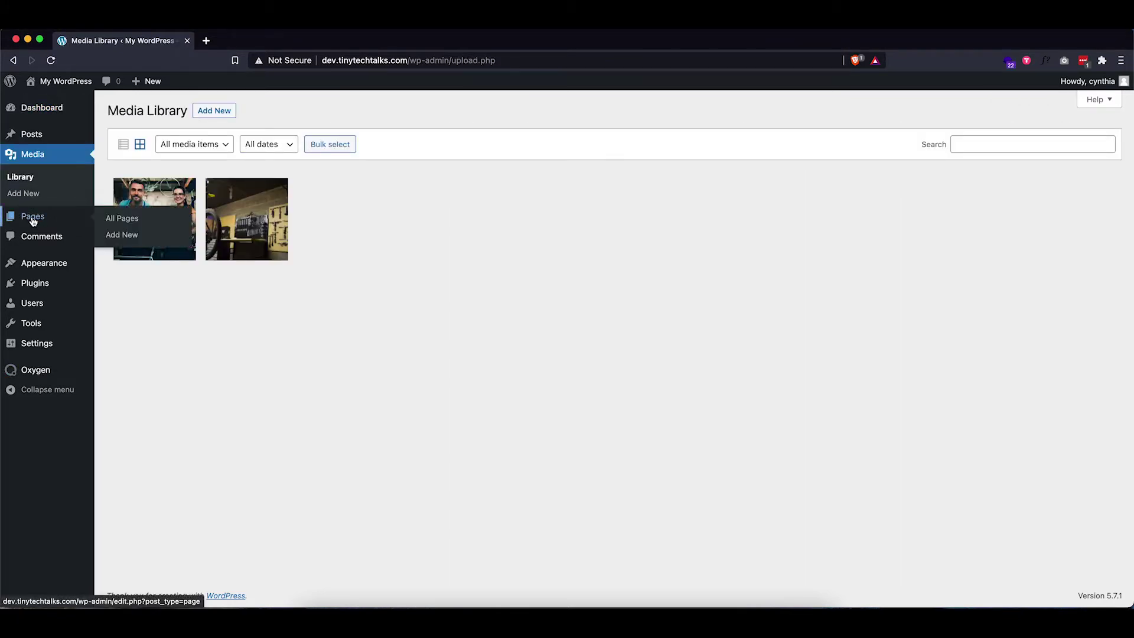
left_click(33, 220)
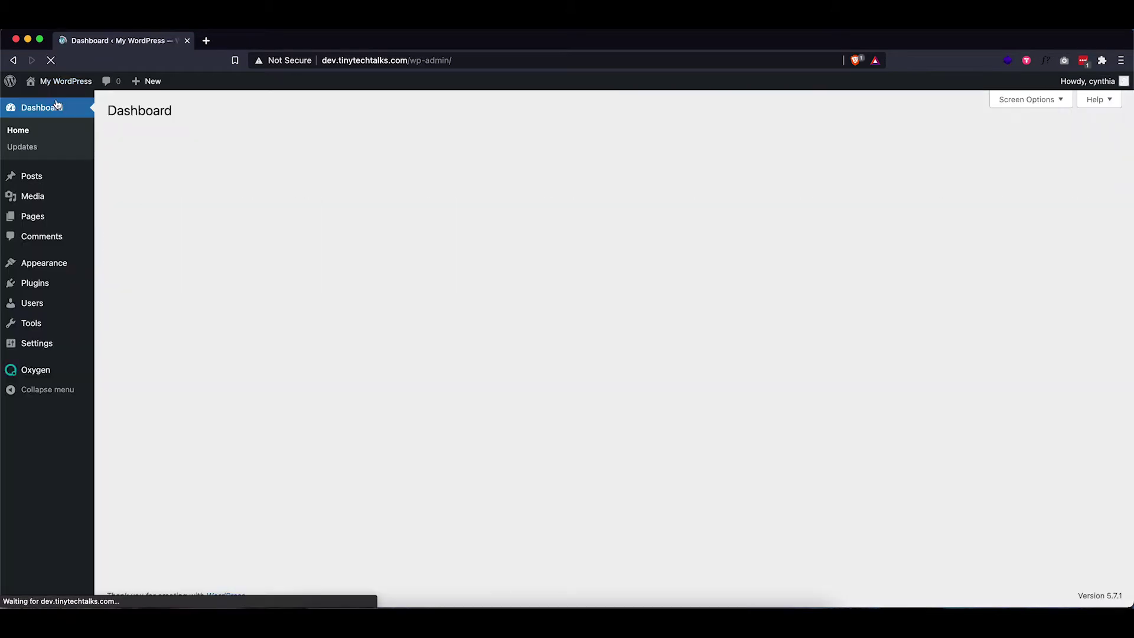
left_click(34, 284)
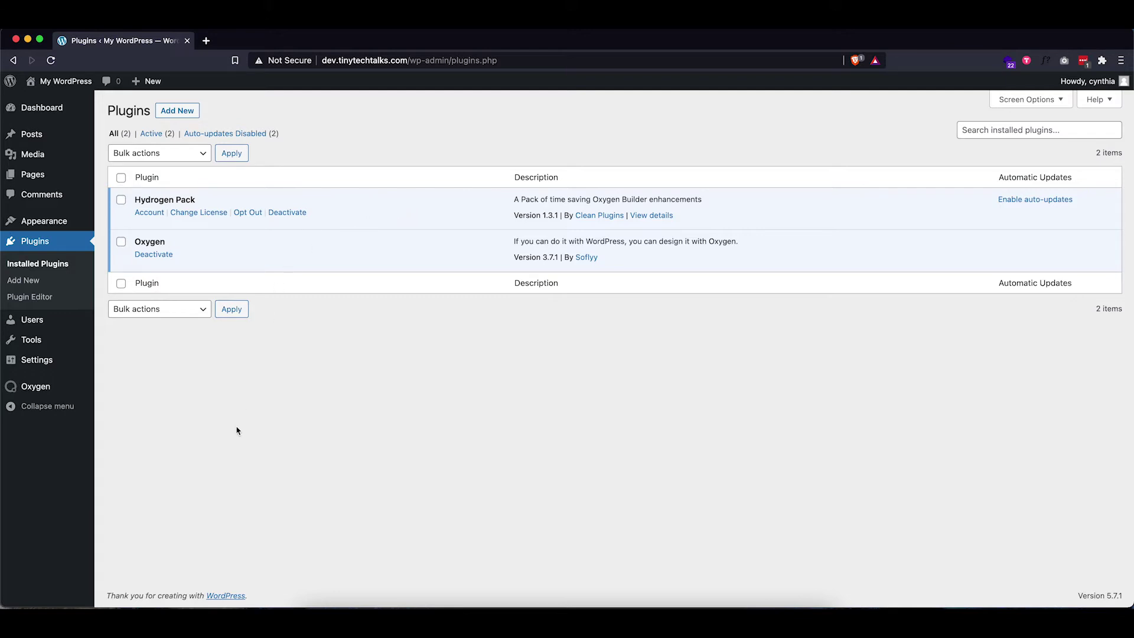
mouse_move(41, 392)
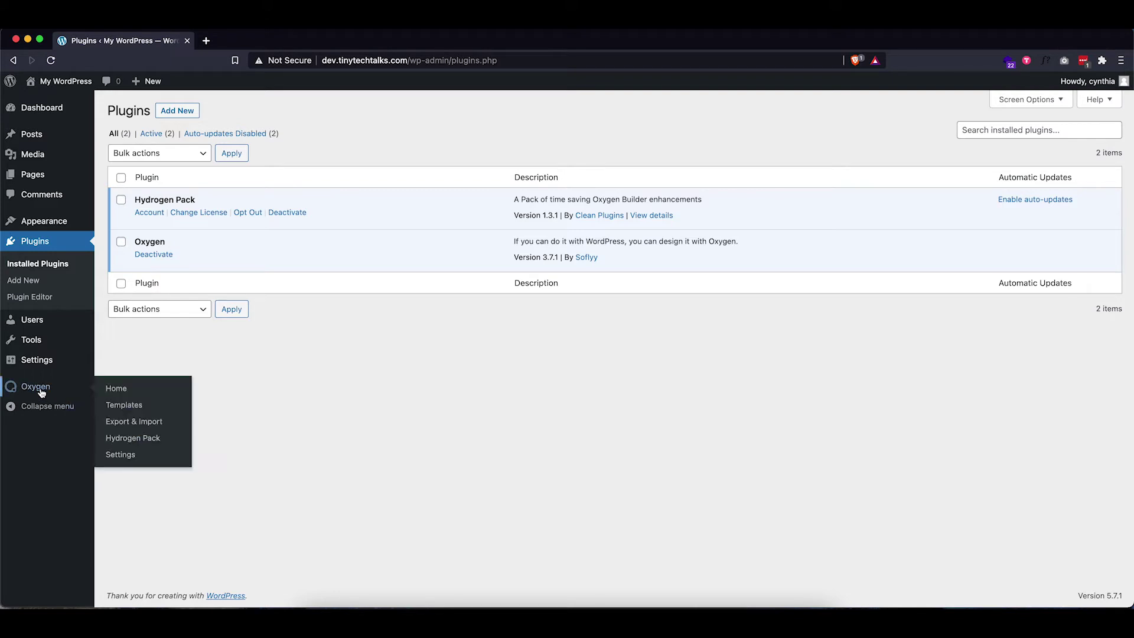
Create an Oxygen template titled 'Main', tick Catch All under Other, and publish it
left_click(140, 407)
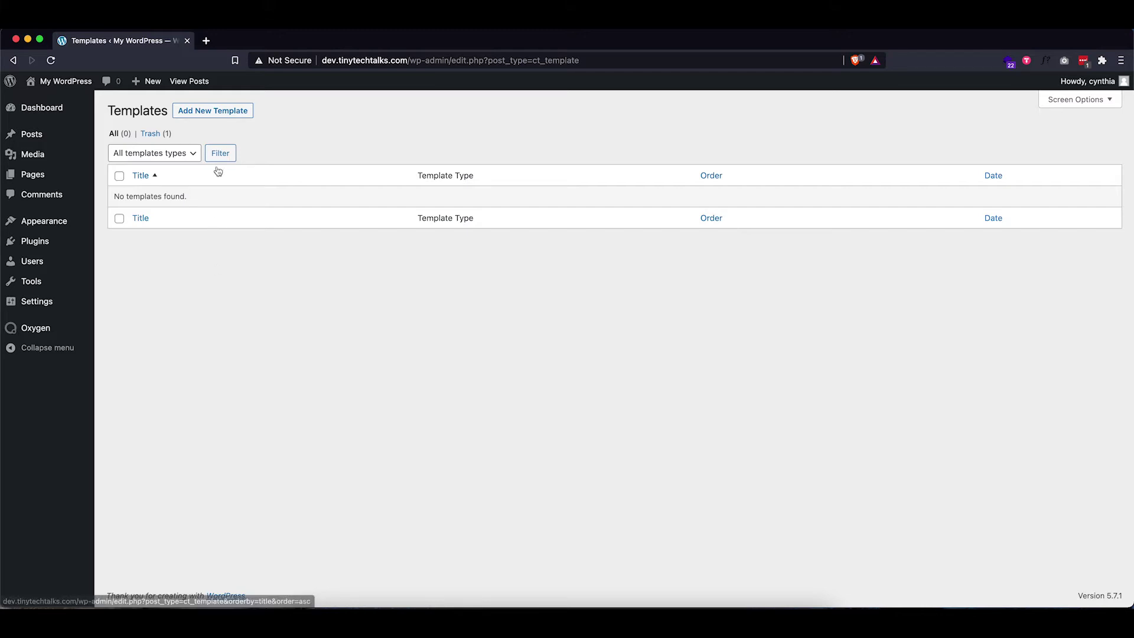
left_click(206, 115)
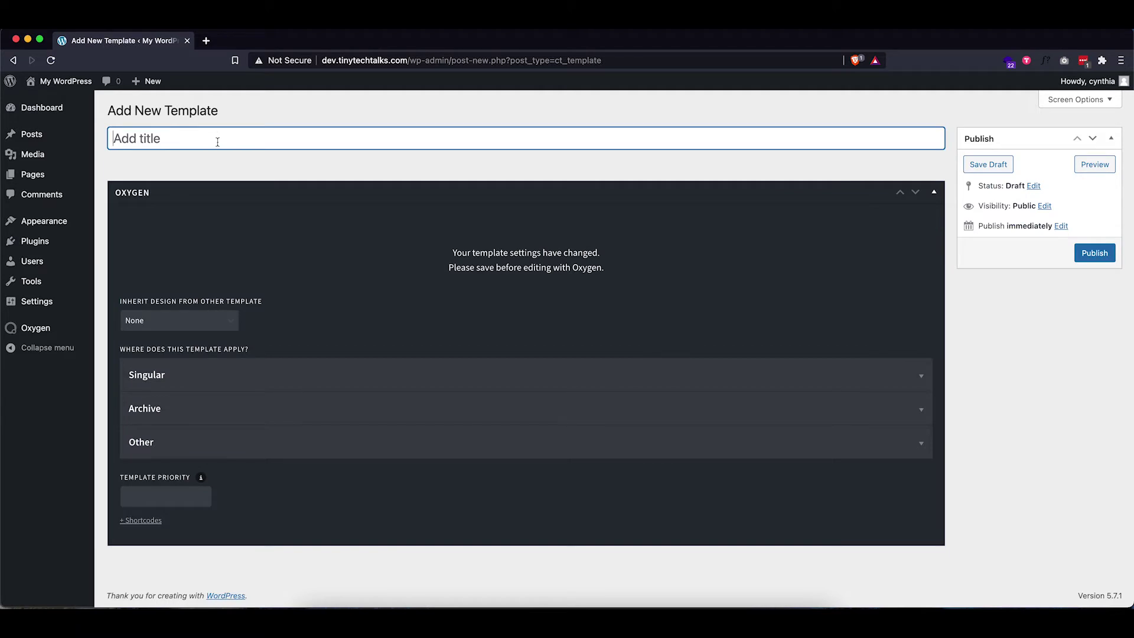
type("Main")
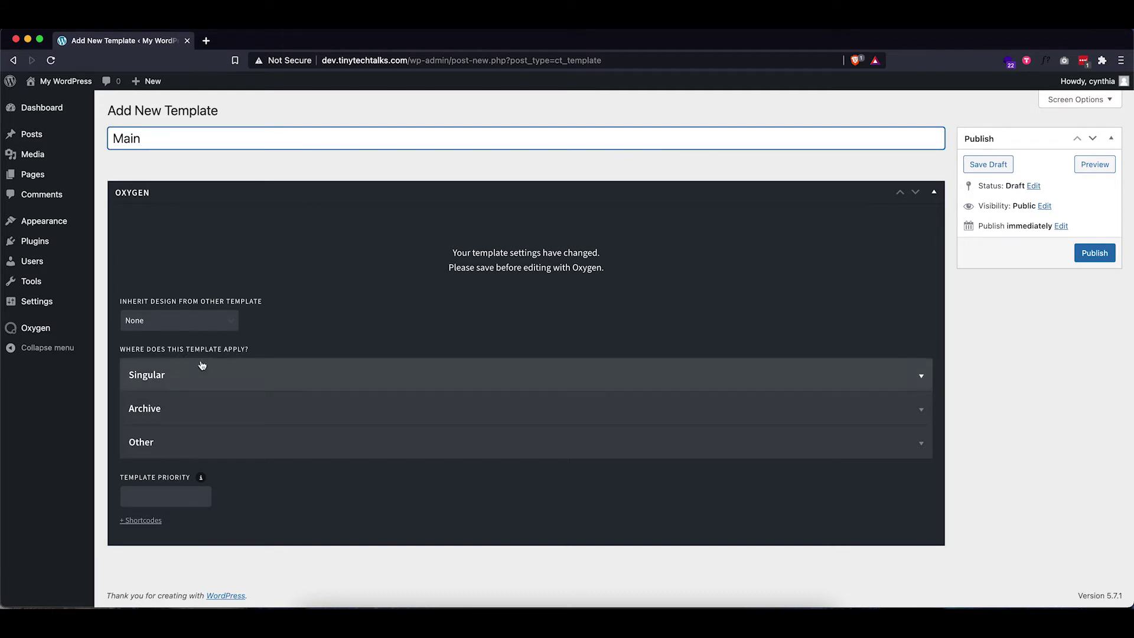
left_click(197, 447)
scroll(197, 450, "down", 1)
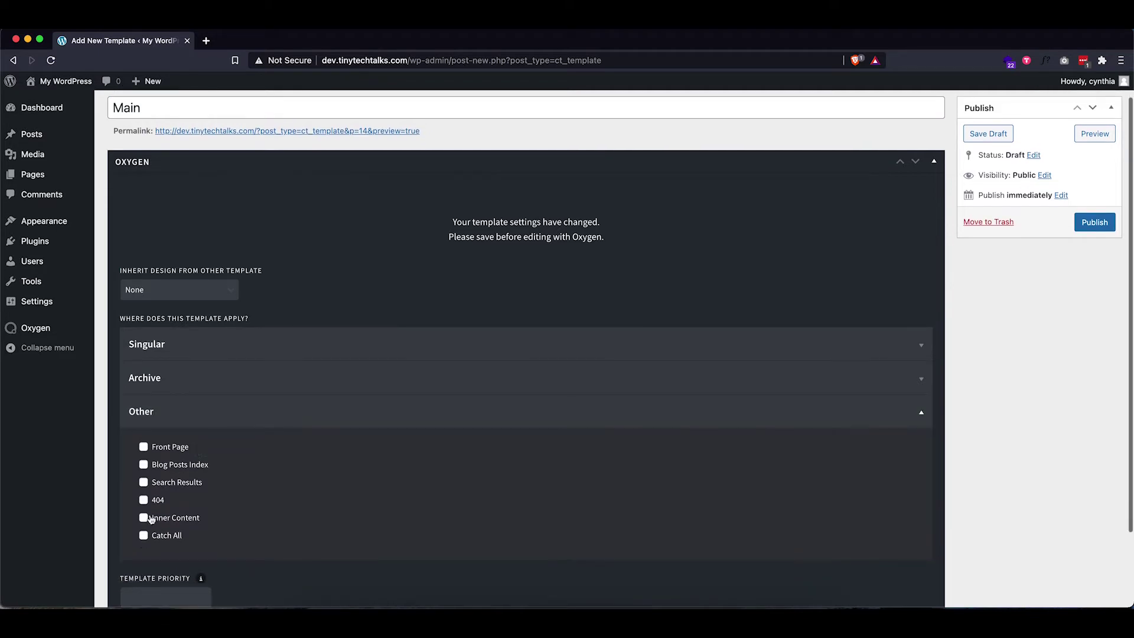
left_click(143, 536)
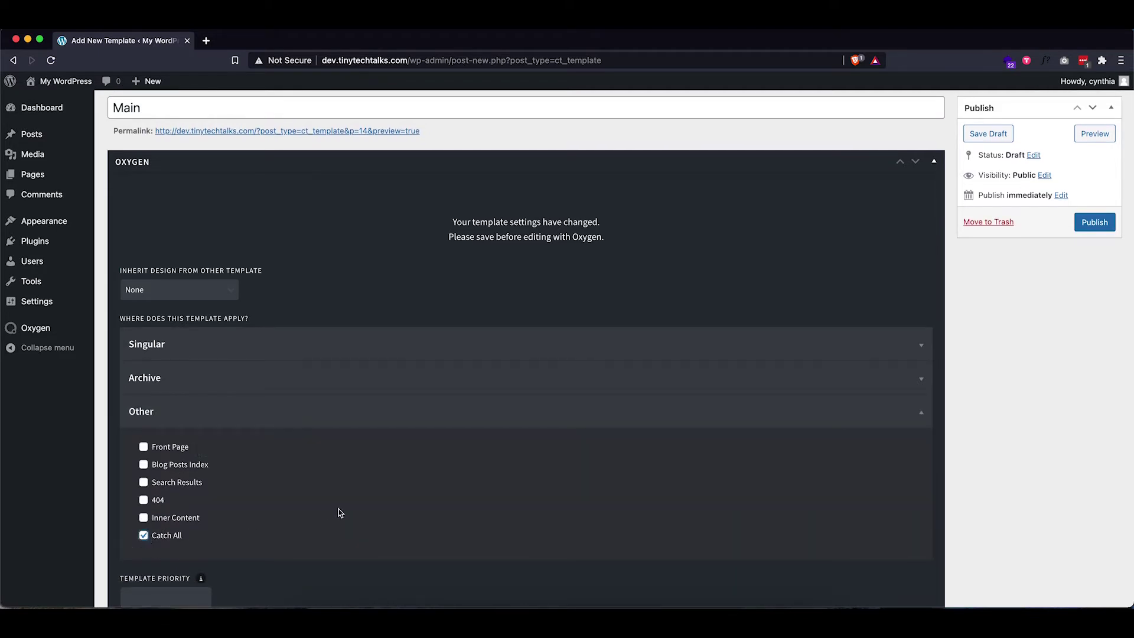
scroll(340, 512, "down", 3)
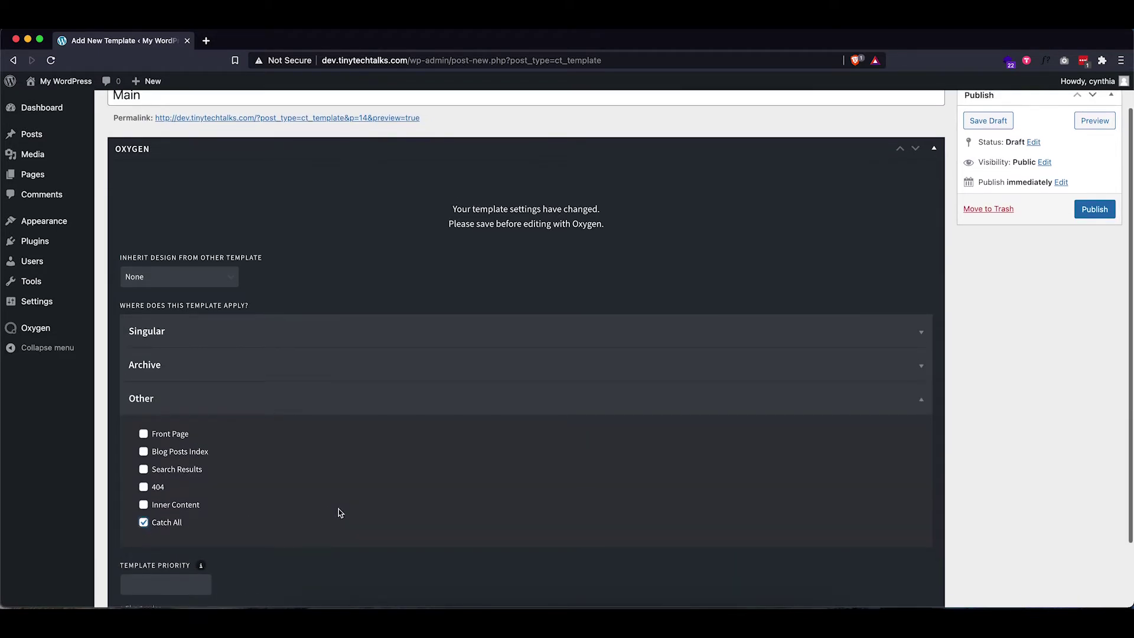
scroll(340, 512, "up", 4)
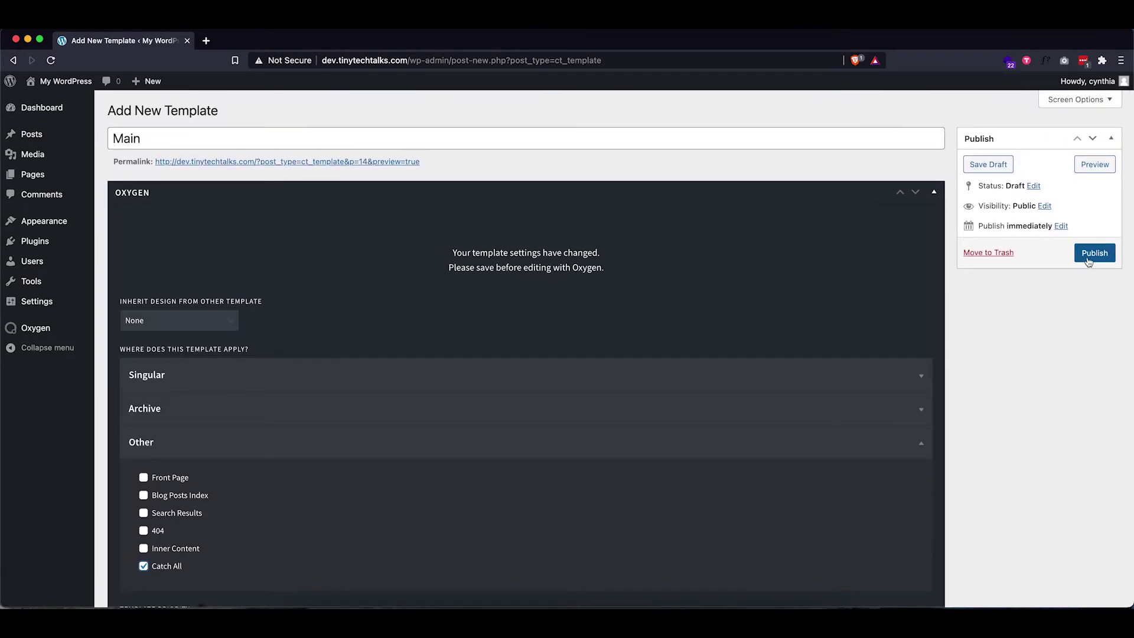
left_click(1094, 253)
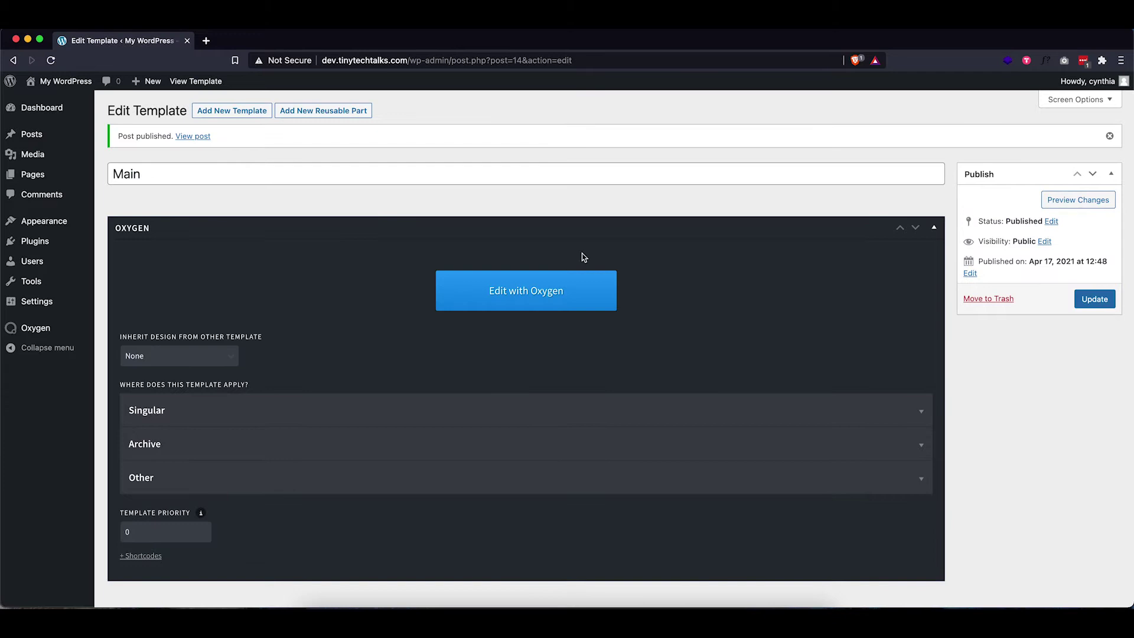
Open the Main template in the visual editor and go to Settings > Global Styles > Global Colors
left_click(518, 300)
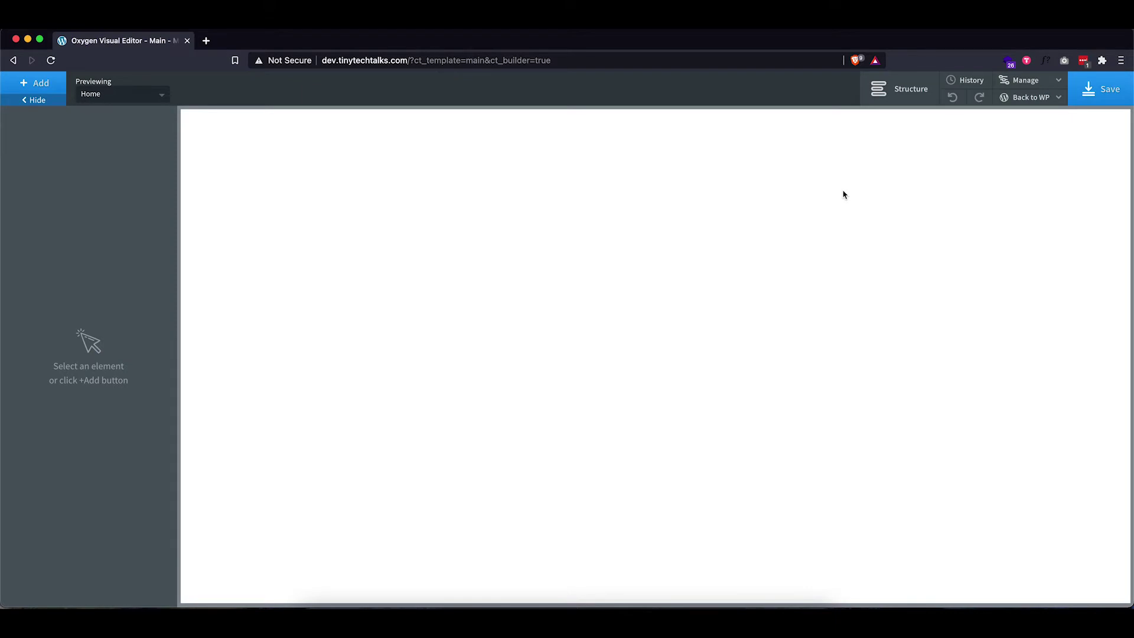
left_click(1043, 85)
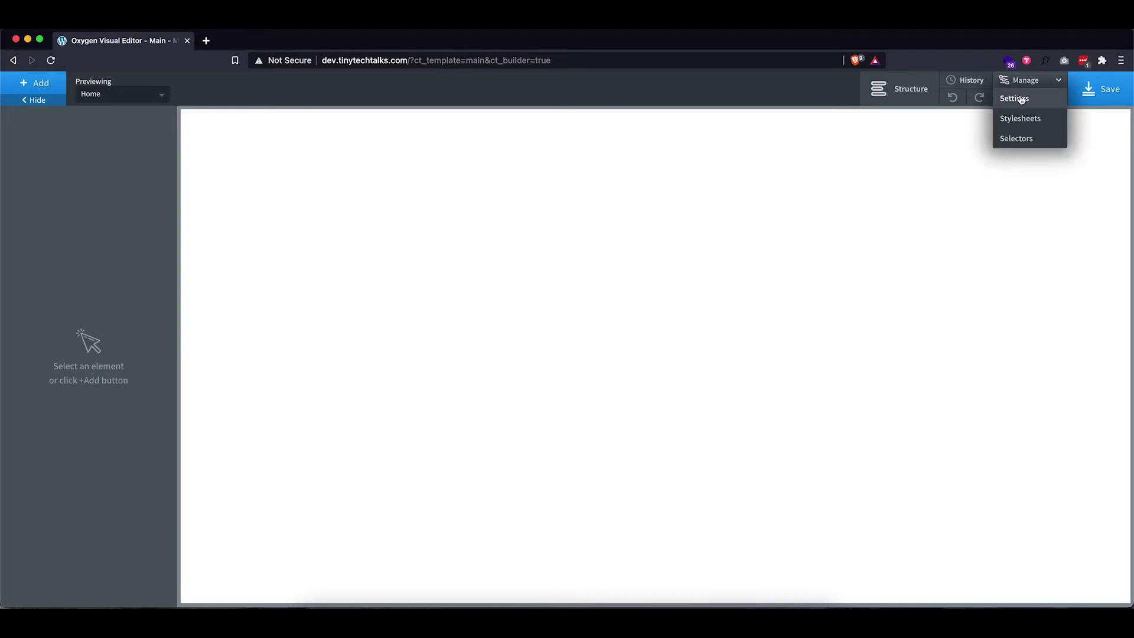
left_click(1020, 99)
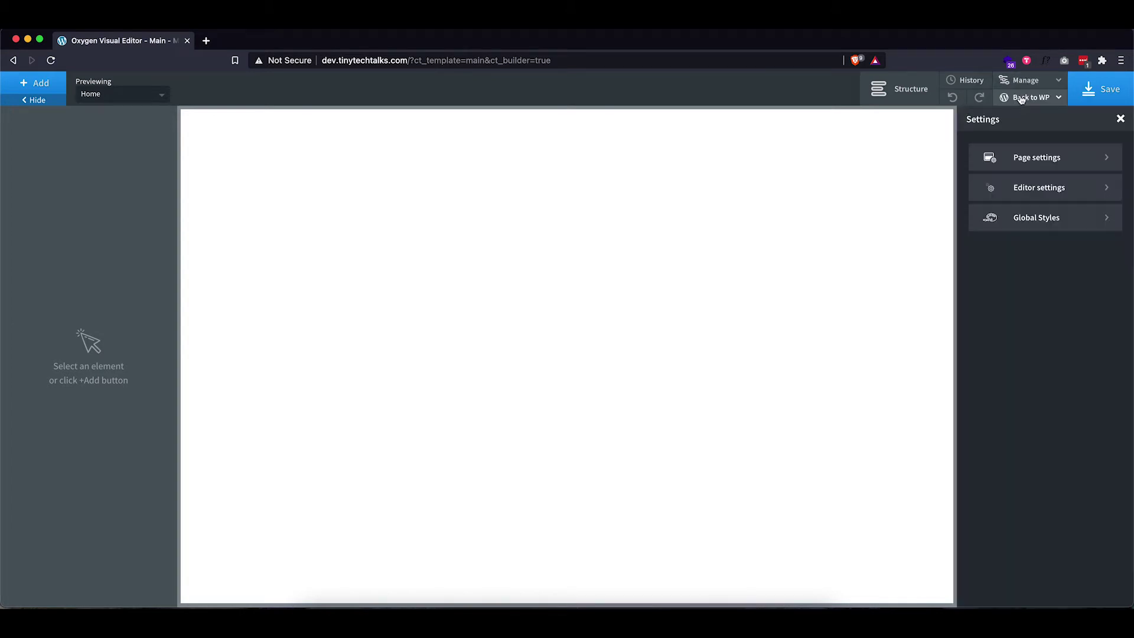
left_click(1028, 219)
left_click(1028, 199)
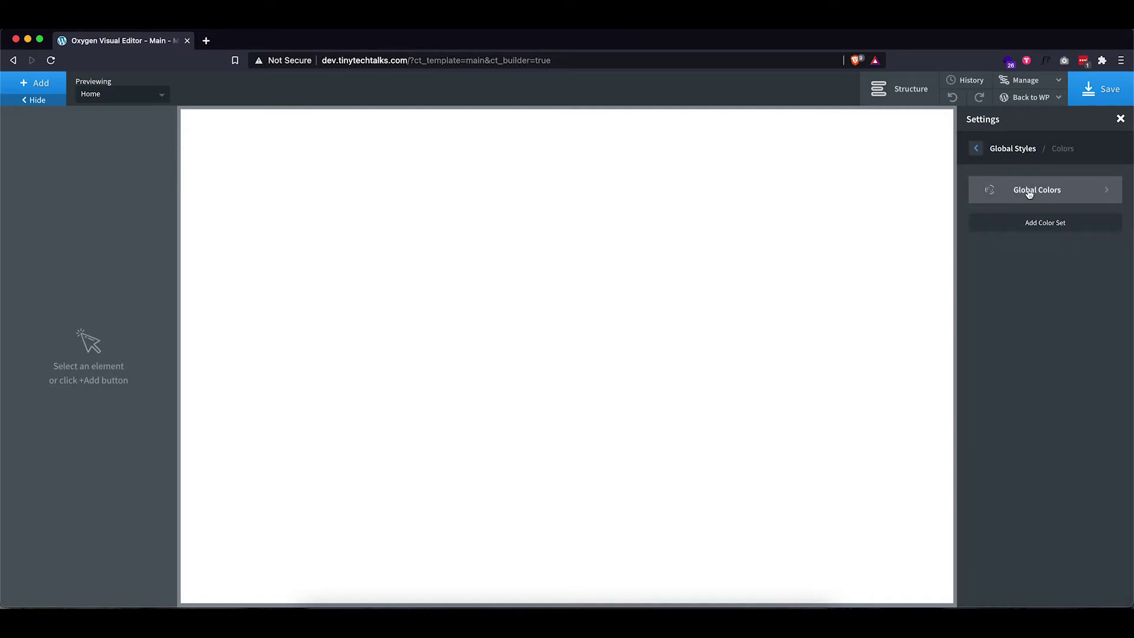
left_click(1028, 193)
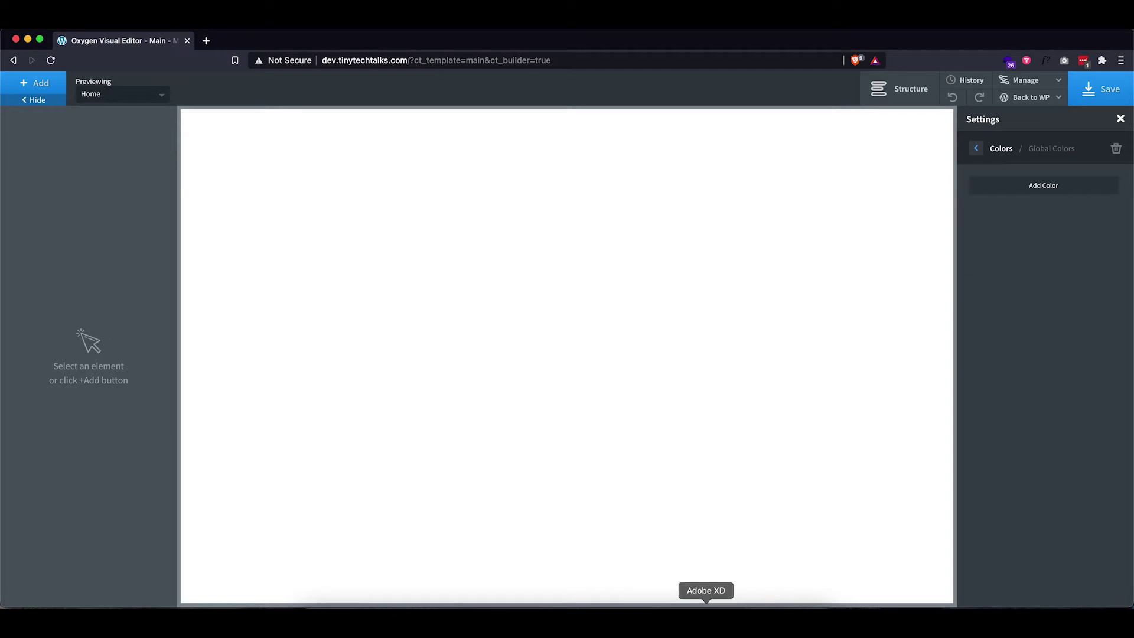
Check the mockup's colour assets, renaming the #3C4C57 swatch and the first colour
left_click(706, 605)
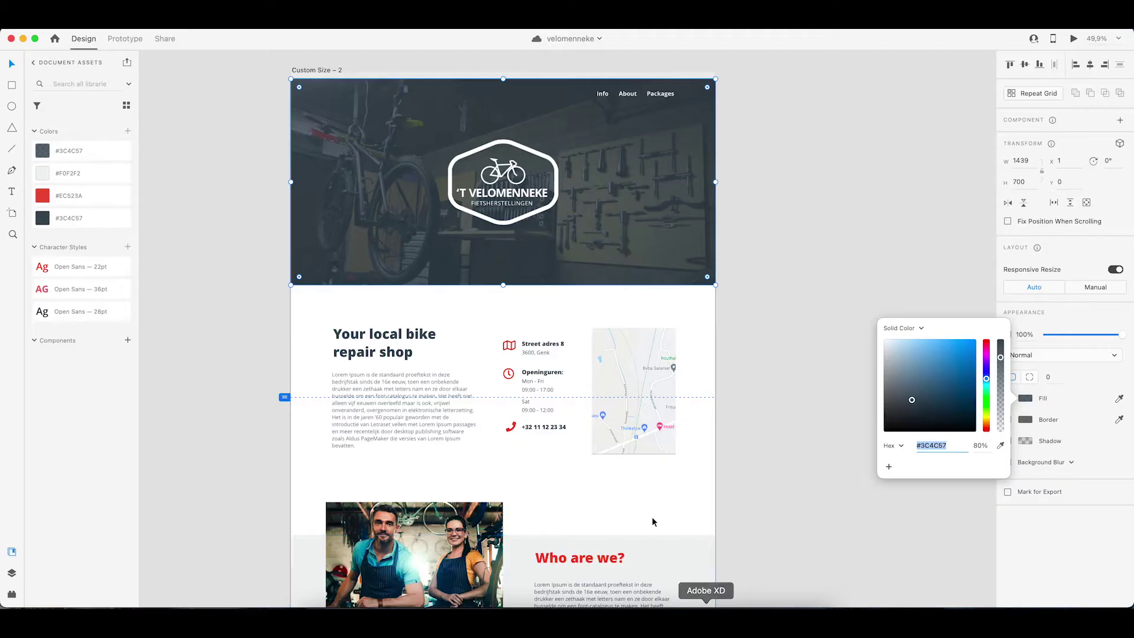
double_click(70, 221)
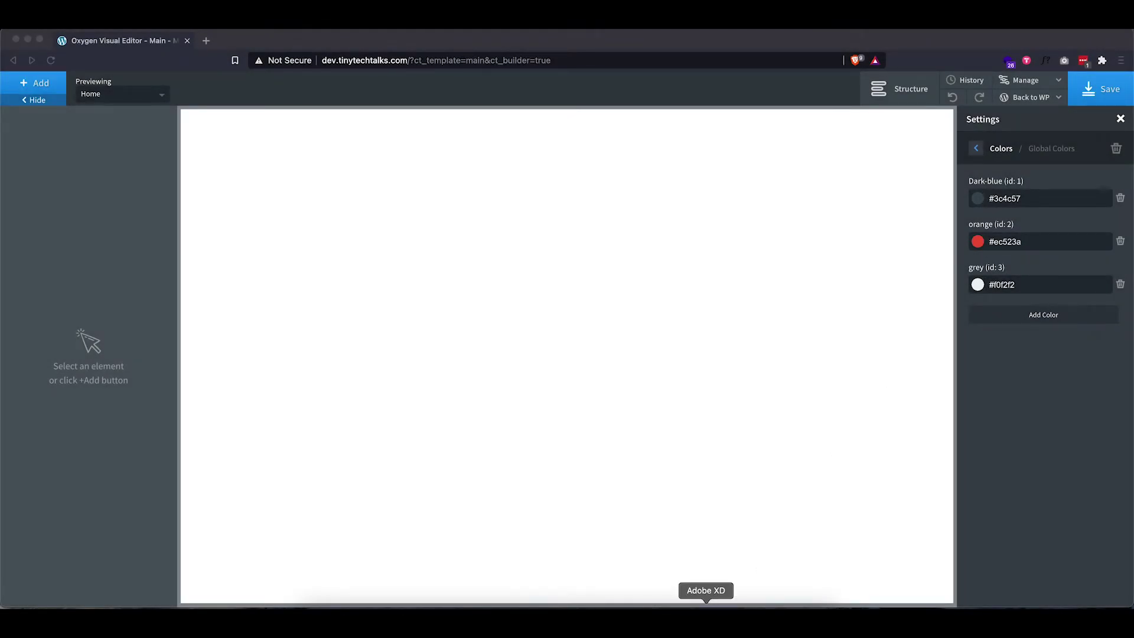
left_click(706, 605)
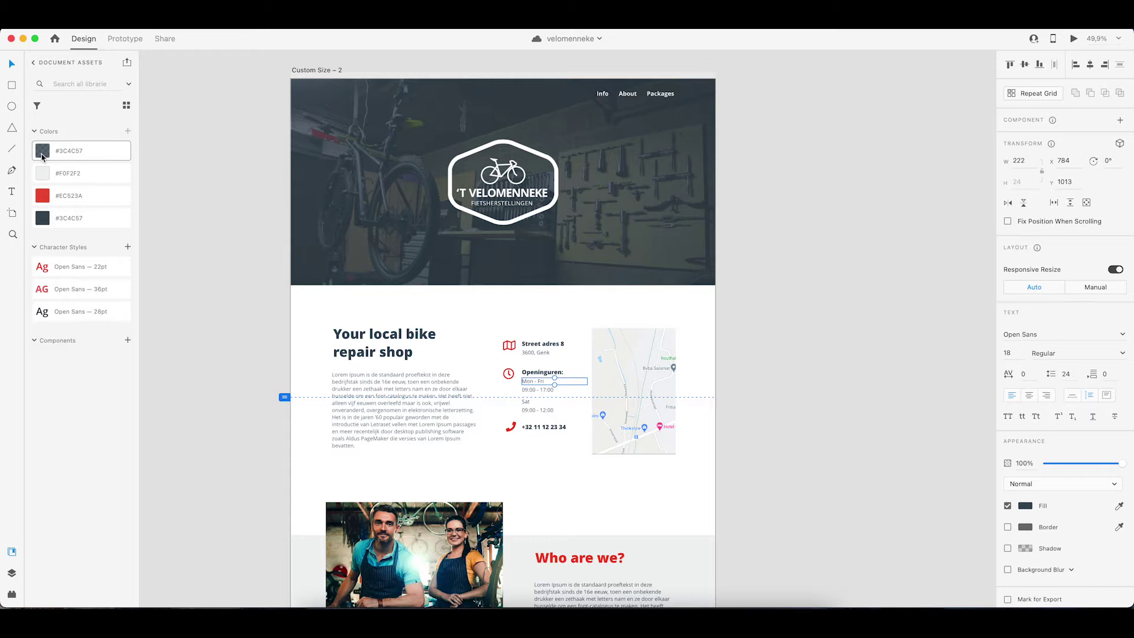
mouse_move(44, 154)
double_click(71, 155)
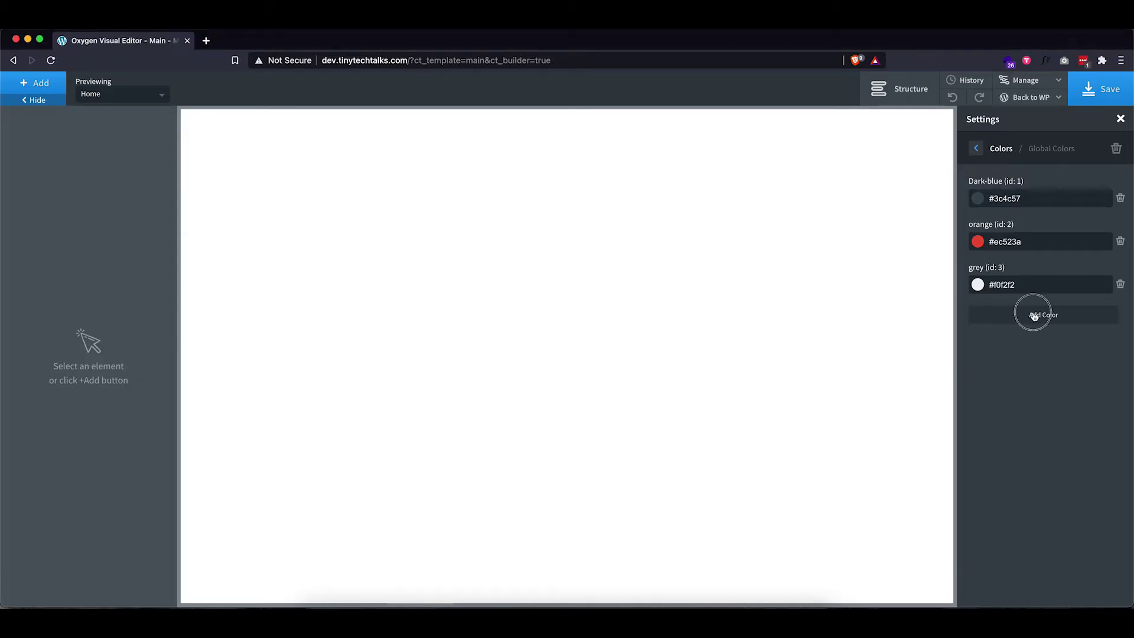
Add a global colour named 'overlay' using #3c4c57 at 0.8 opacity
left_click(1032, 314)
type("overlay")
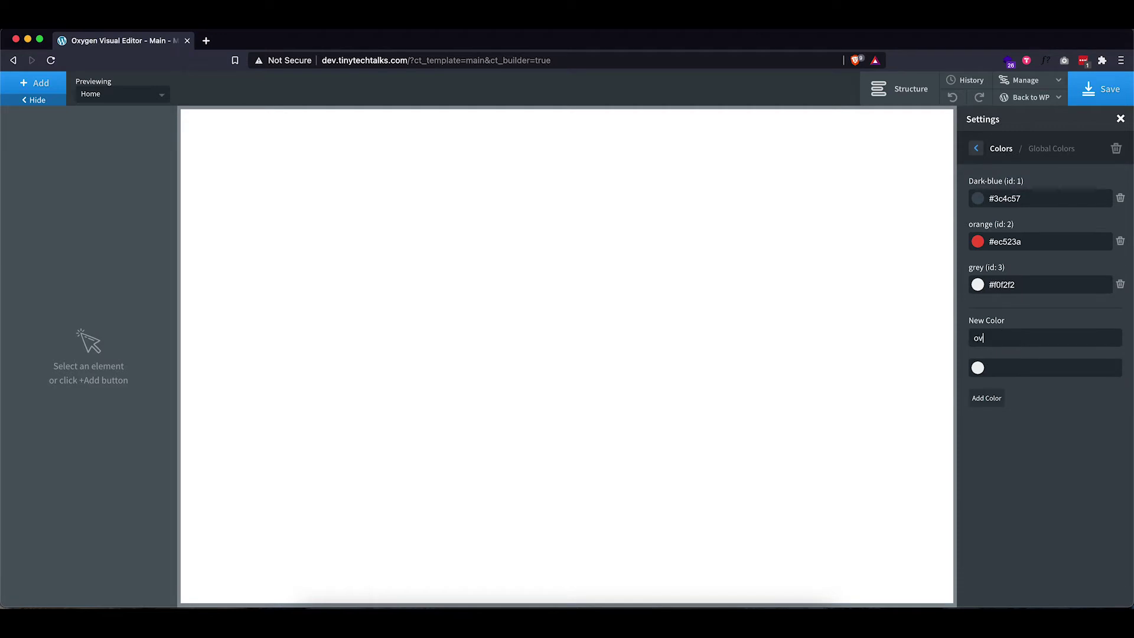
left_click(1011, 371)
type("#3c4c57")
left_click(973, 371)
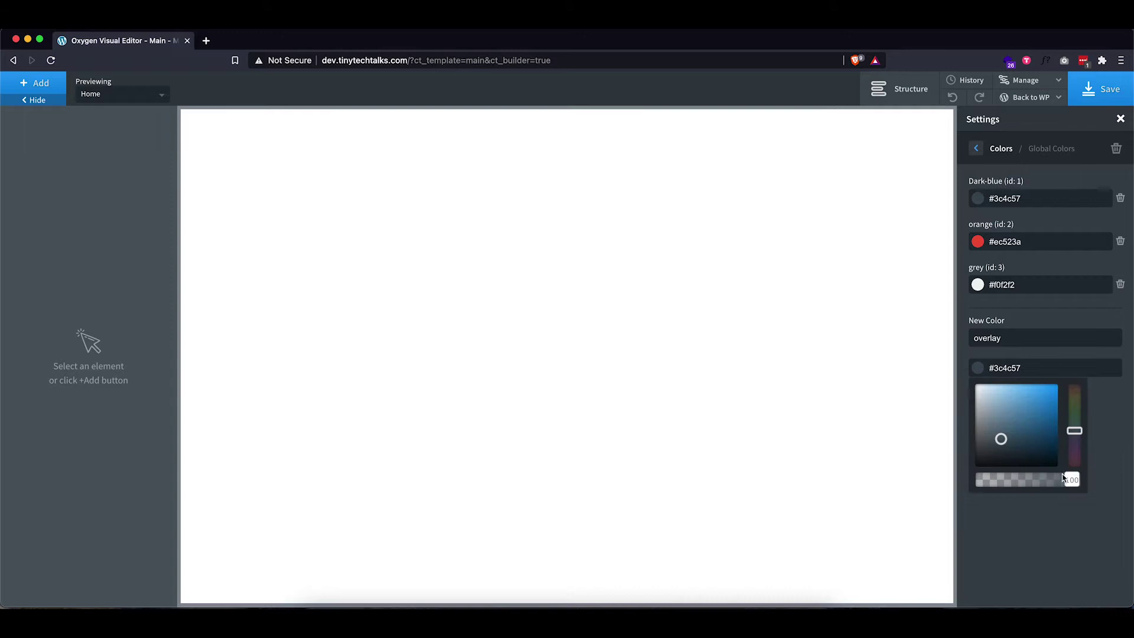
left_click_drag(1071, 480, 1056, 493)
left_click(1058, 508)
left_click(993, 406)
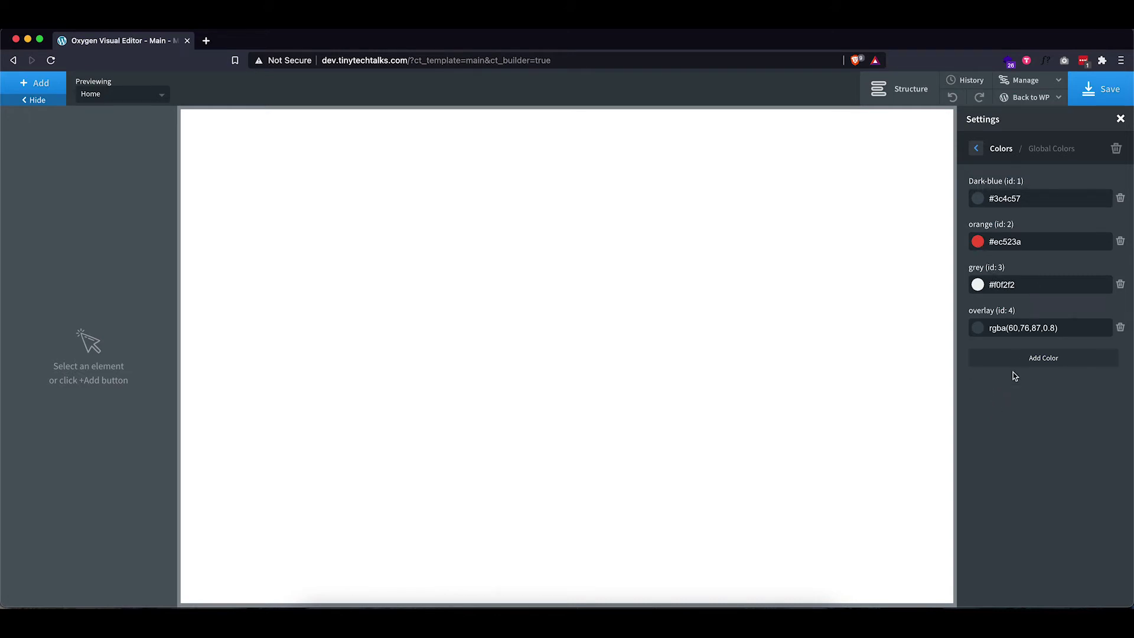
Go to the Global Styles fonts and check the heading and body fonts in the mockup
left_click(978, 152)
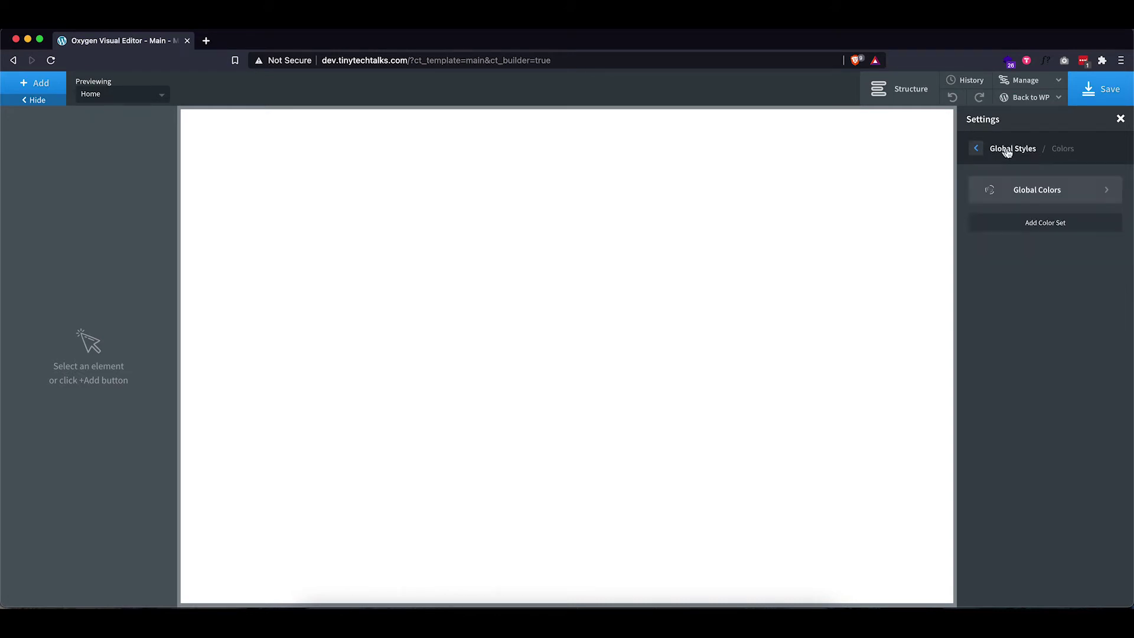
left_click(977, 148)
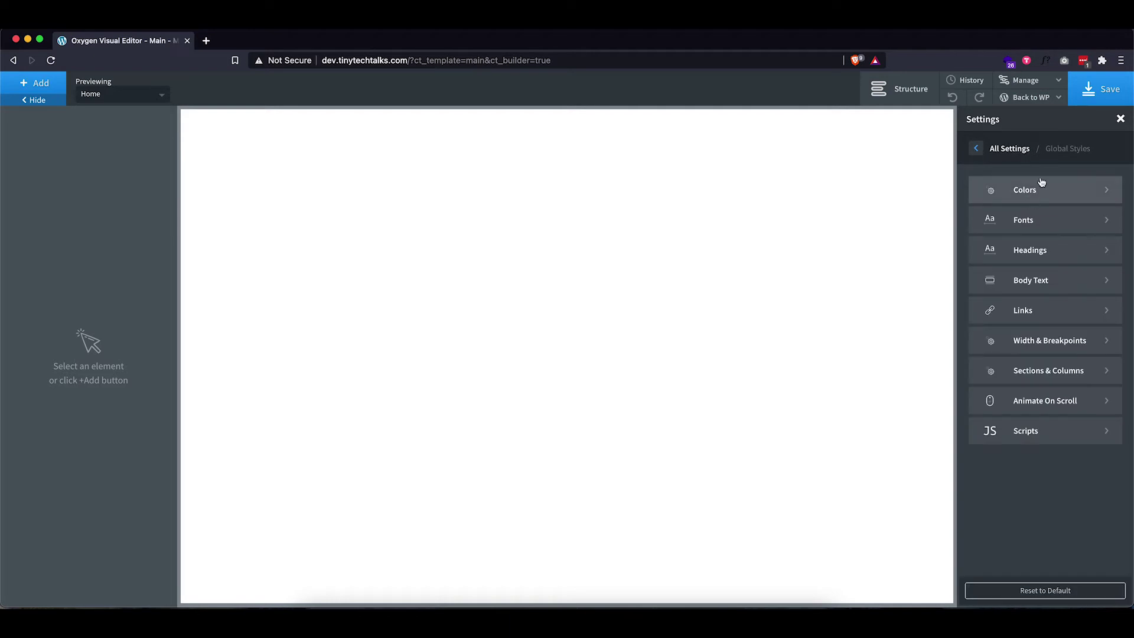
left_click(1028, 221)
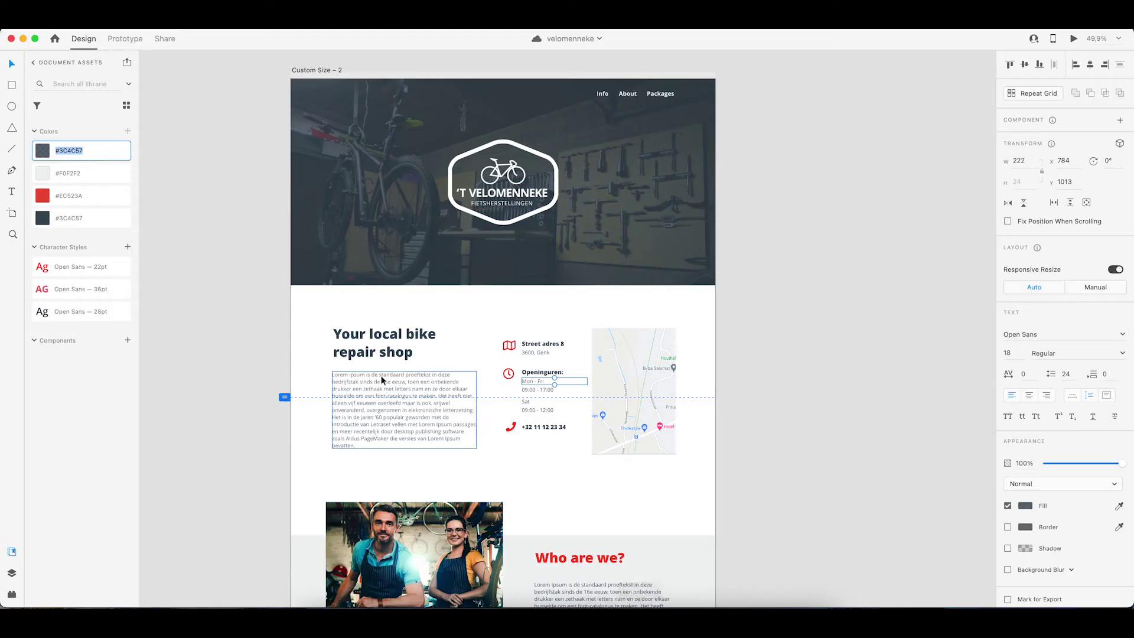
left_click(379, 345)
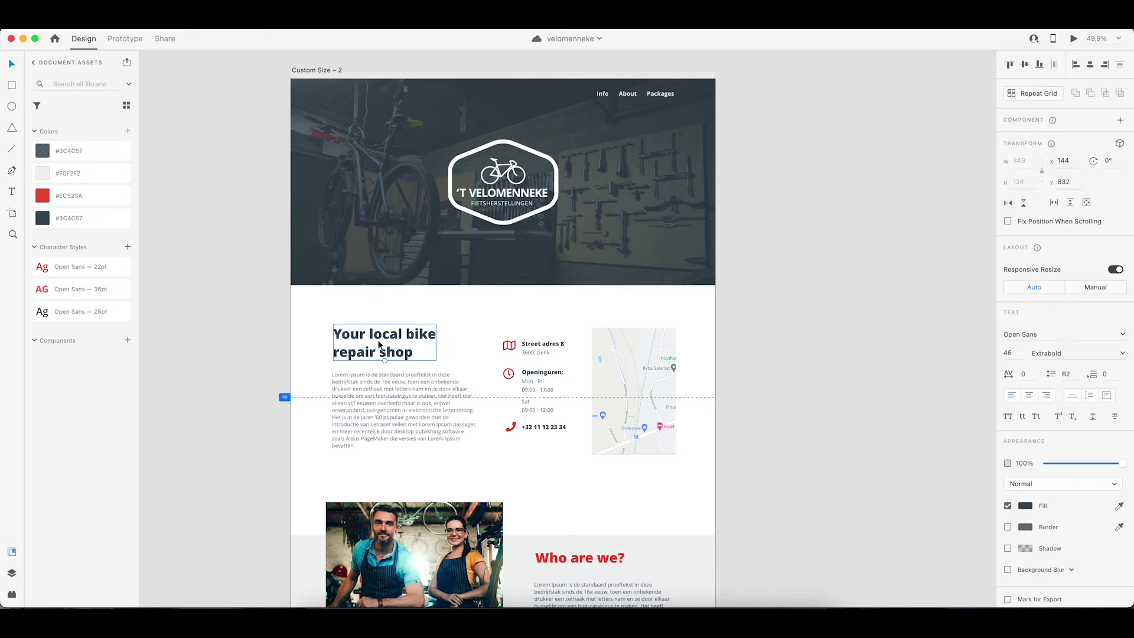
left_click(381, 404)
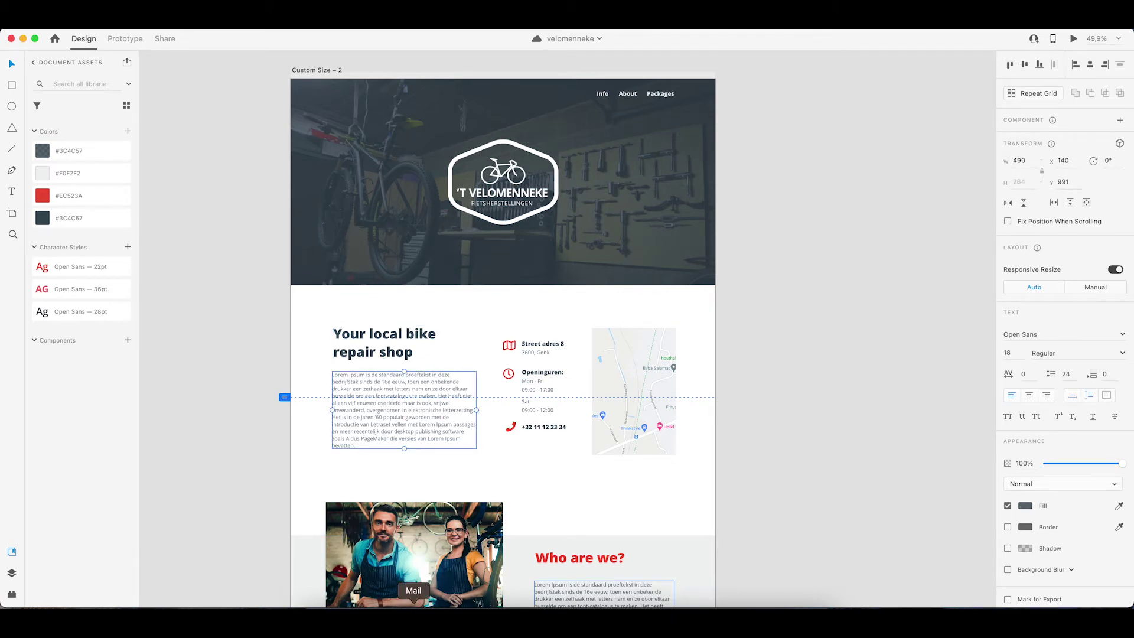
left_click(381, 608)
Set the display font to Open Sans, keep the text font Open Sans, save, and open Page Settings
left_click(1027, 199)
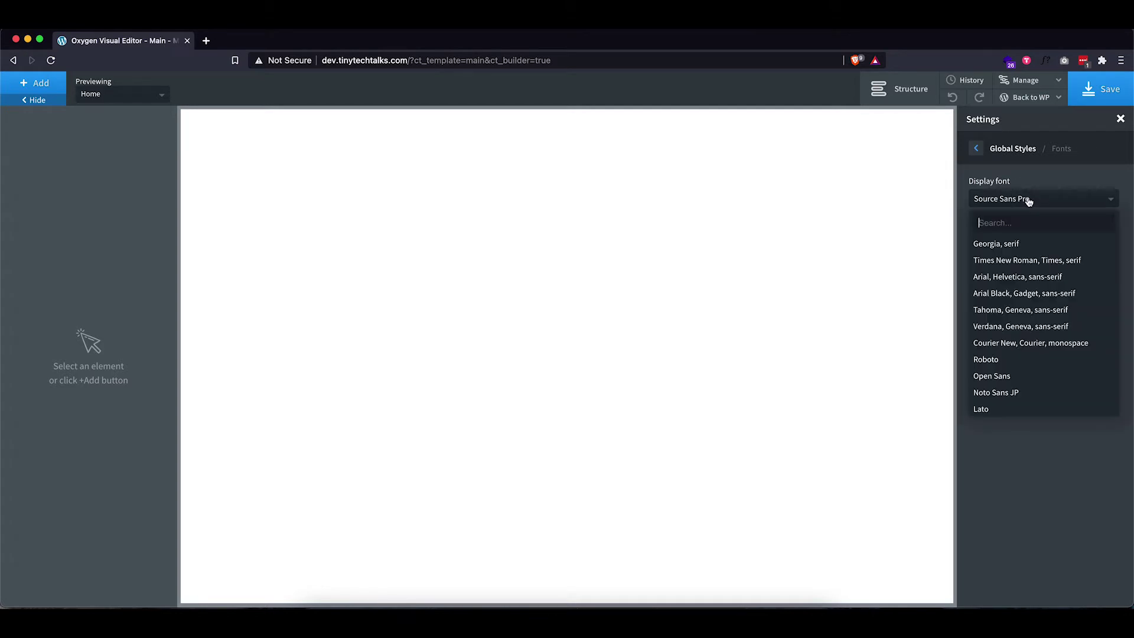
type("open")
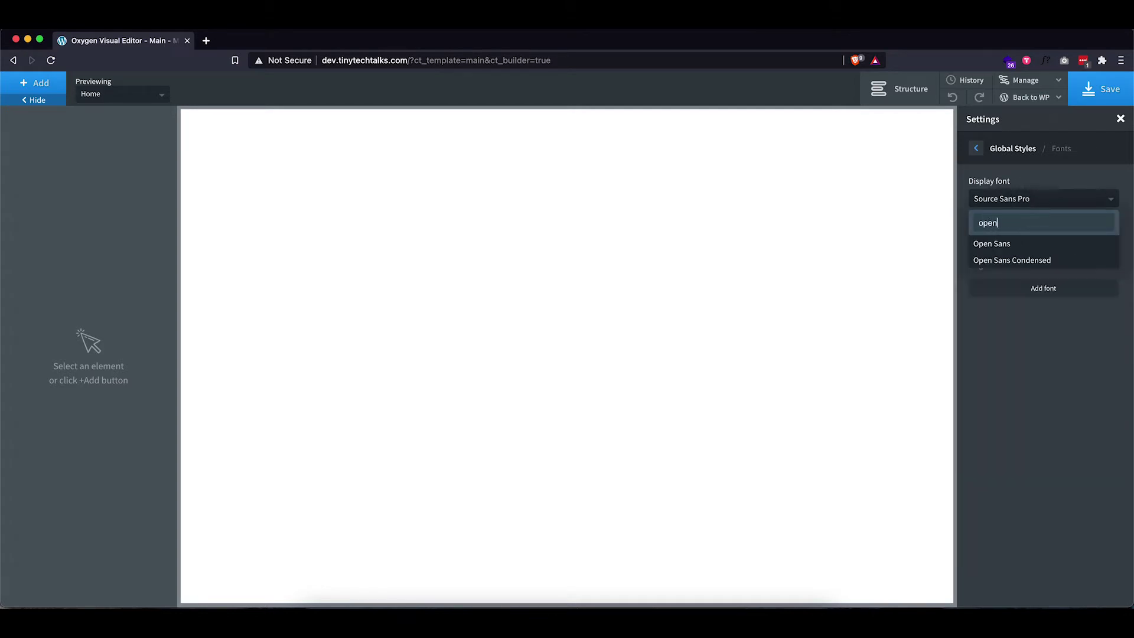
left_click(990, 243)
left_click(997, 255)
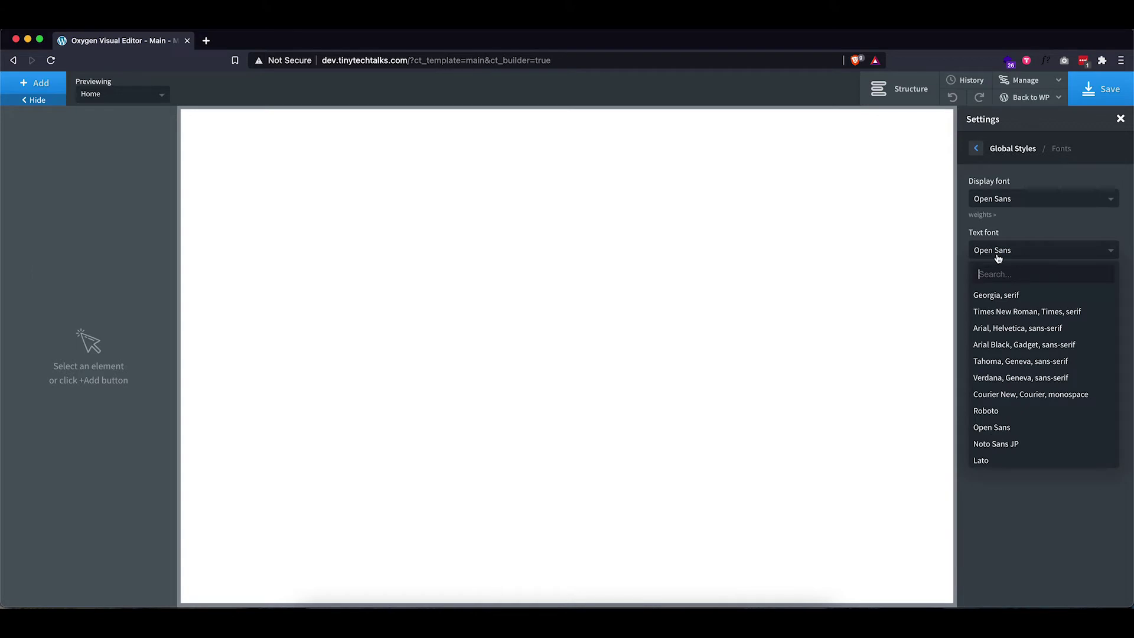
left_click(1028, 238)
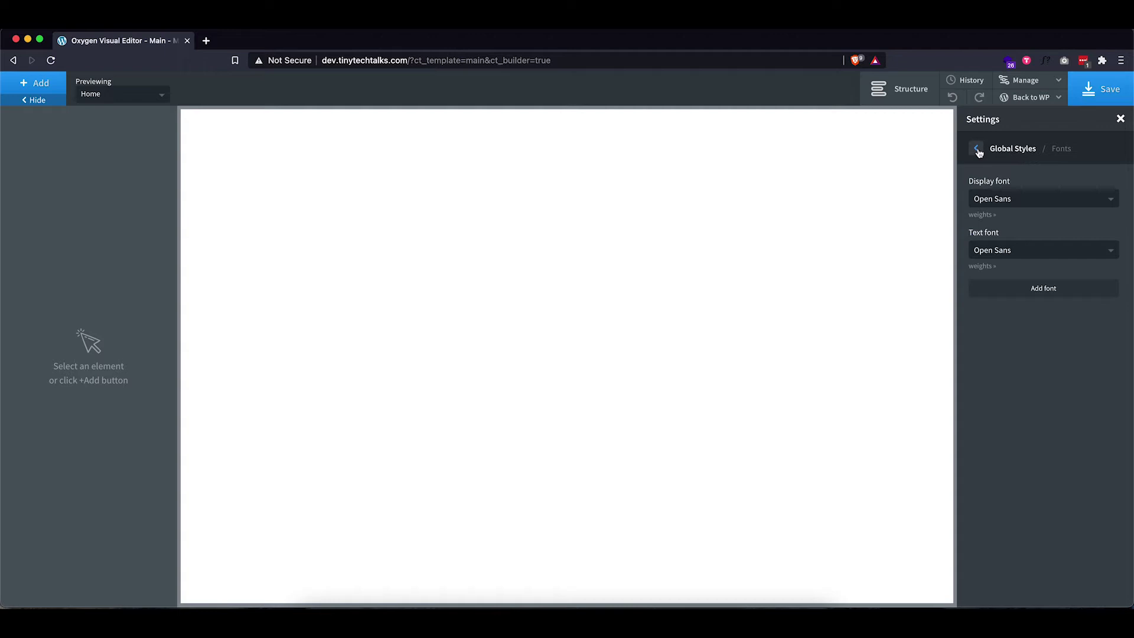
left_click(1085, 100)
left_click(977, 149)
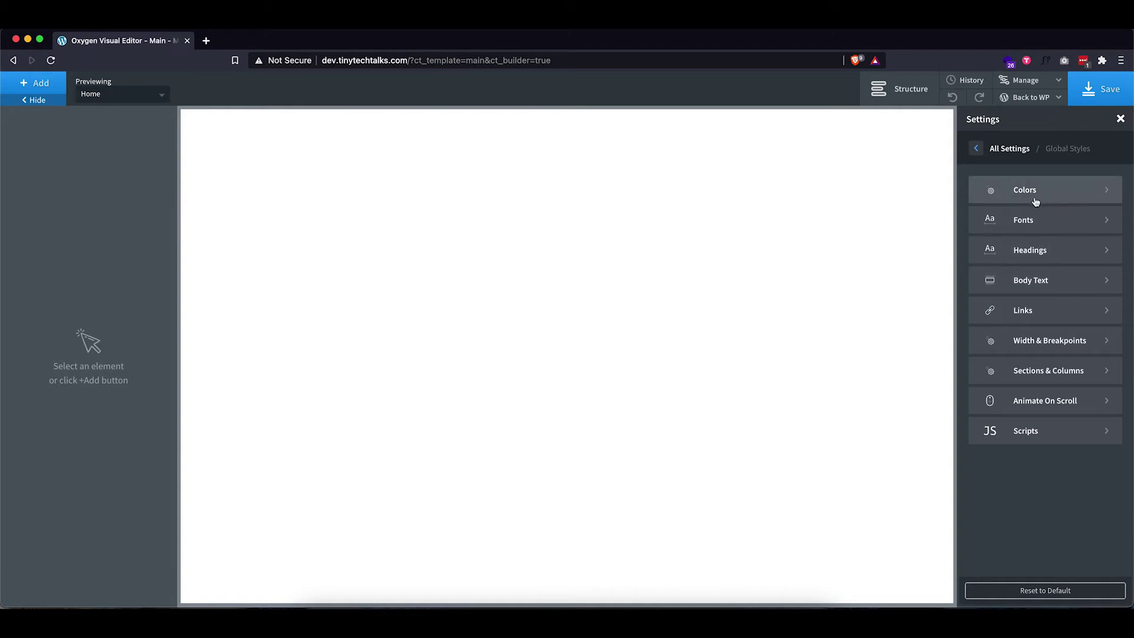
left_click(976, 151)
left_click(1032, 158)
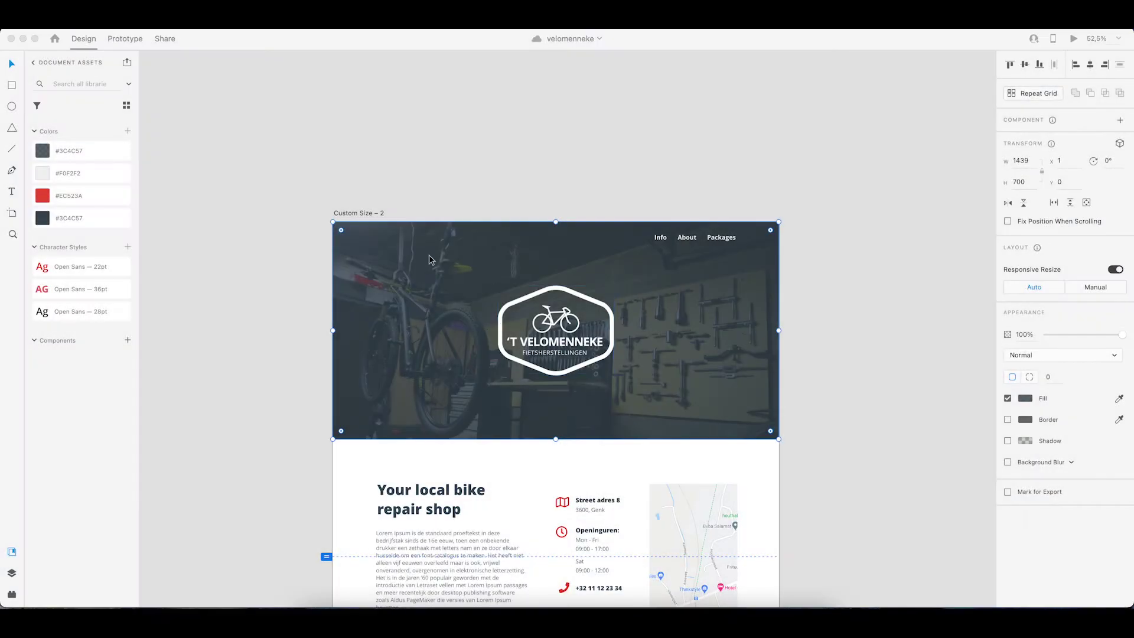
Add a Section with the Mask-Group-1.png workshop photo as background, tinted with the overlay colour
left_click(380, 603)
left_click(62, 88)
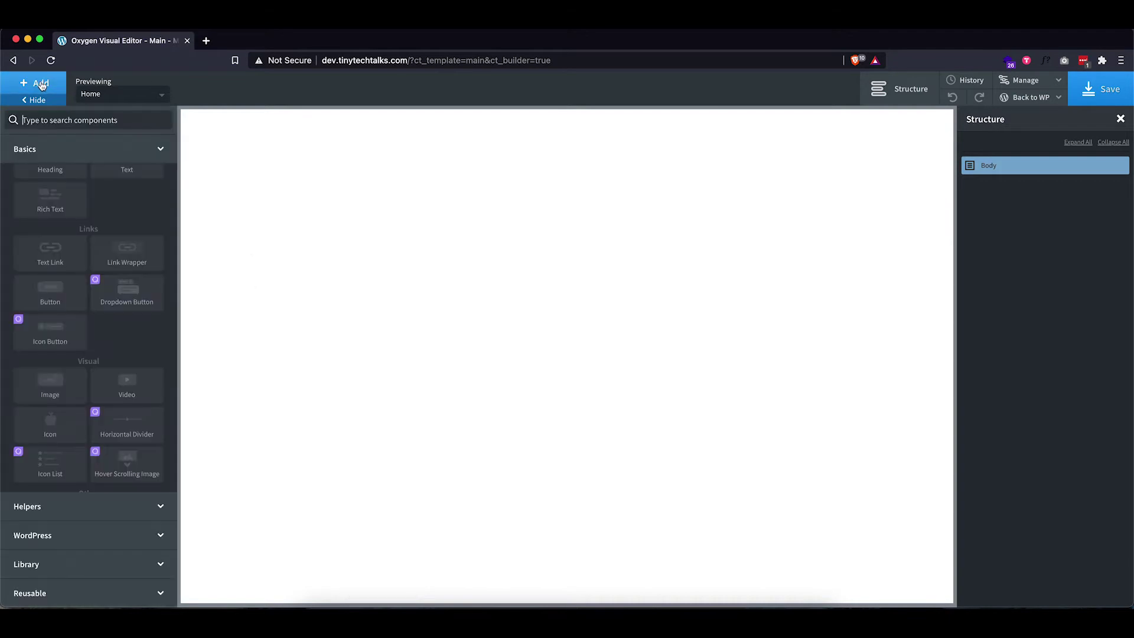
left_click(54, 207)
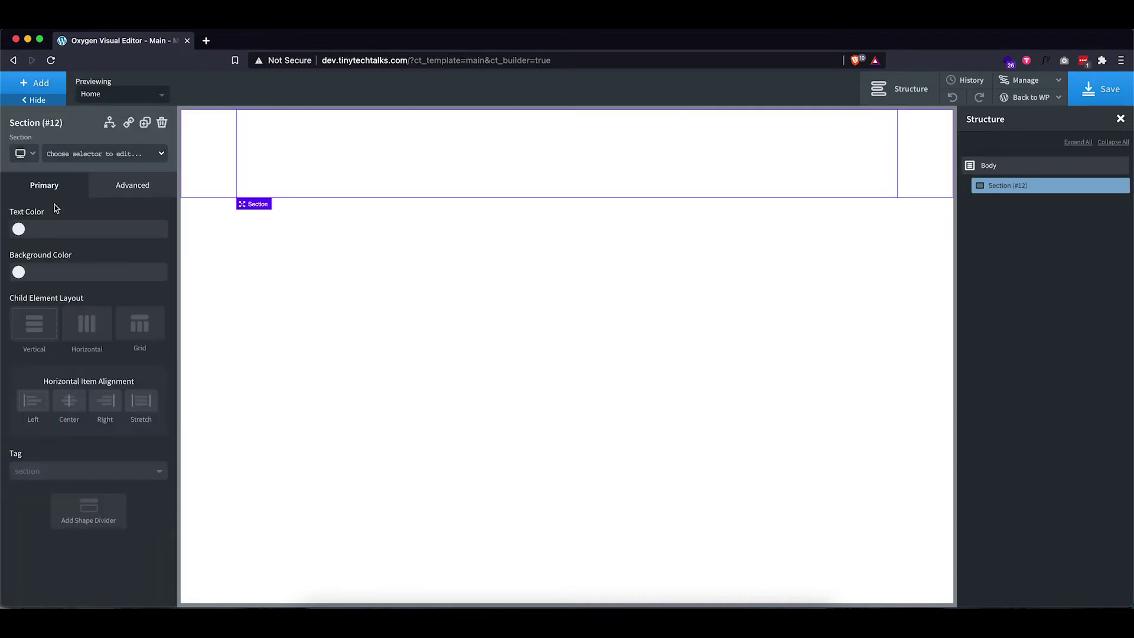
left_click(130, 186)
left_click(91, 226)
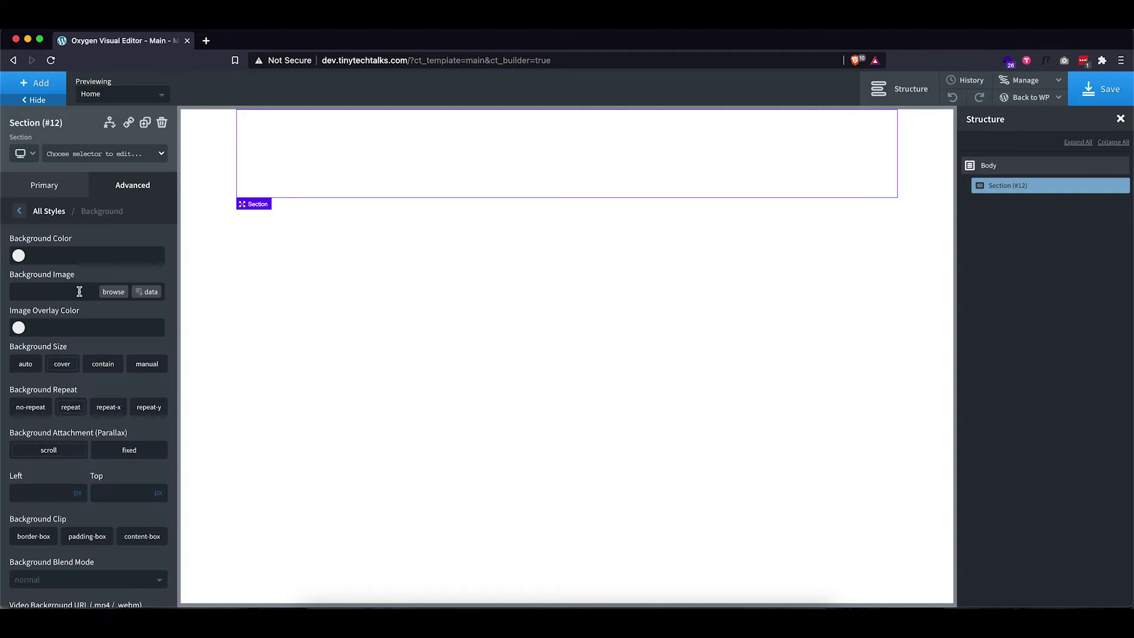
left_click(108, 297)
left_click(258, 239)
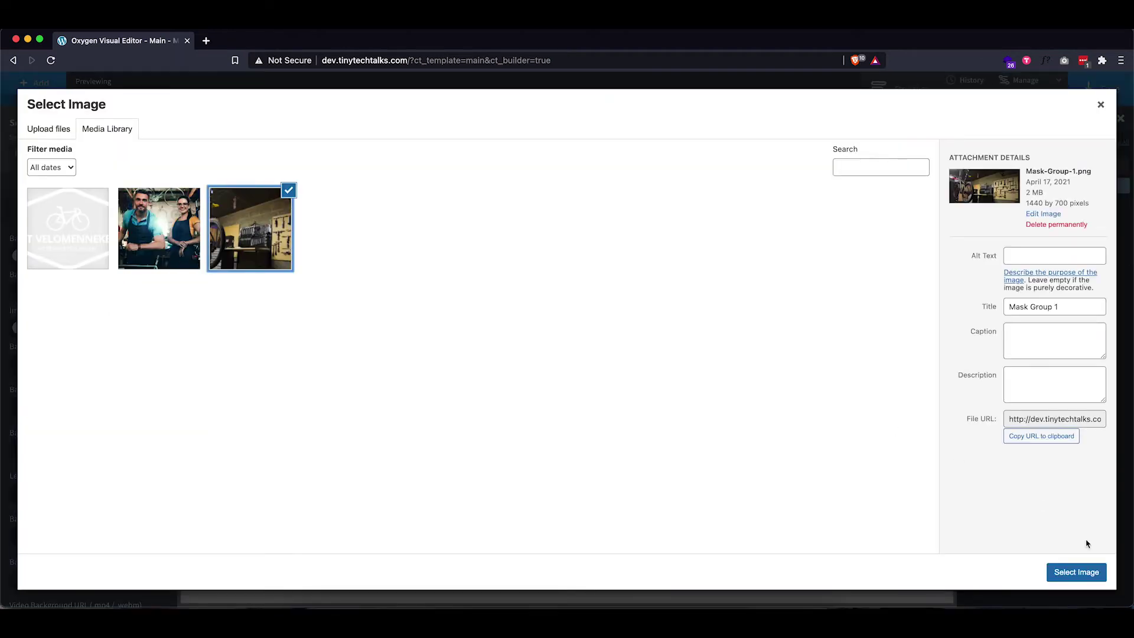
left_click(1076, 571)
left_click(18, 327)
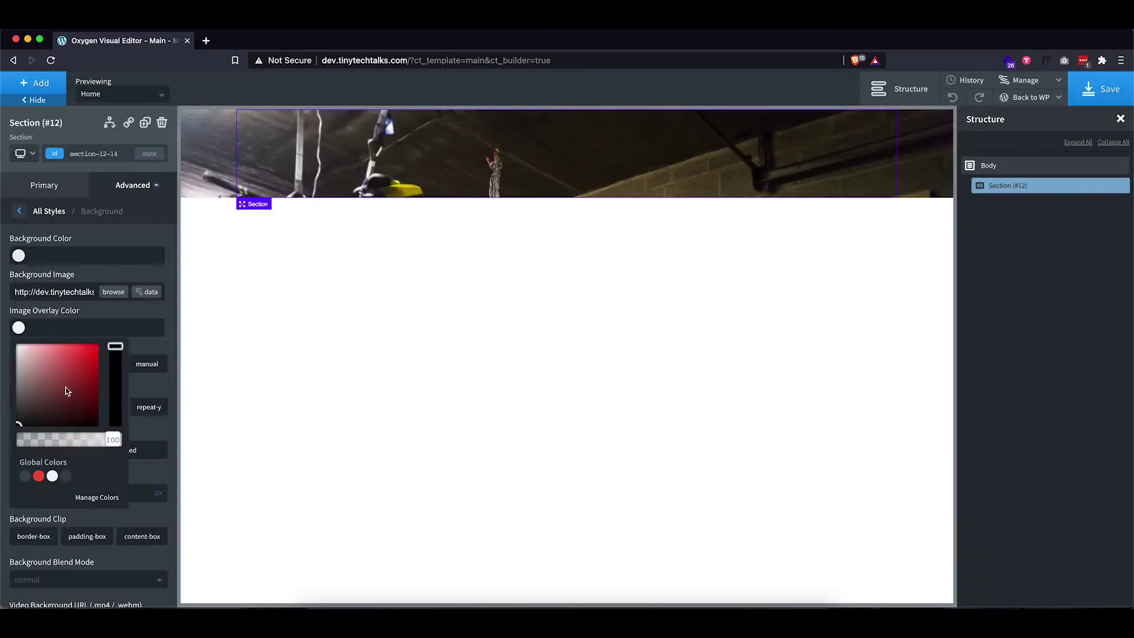
left_click(65, 476)
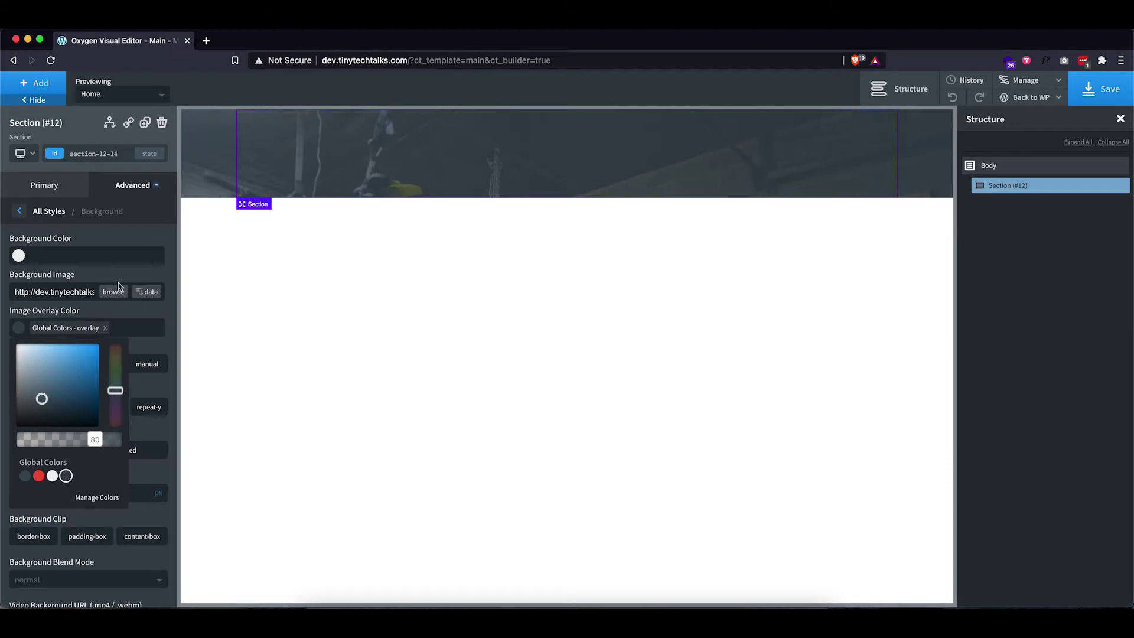
Make the Section 75 vh tall and reduce its top padding to 24 px
left_click(19, 212)
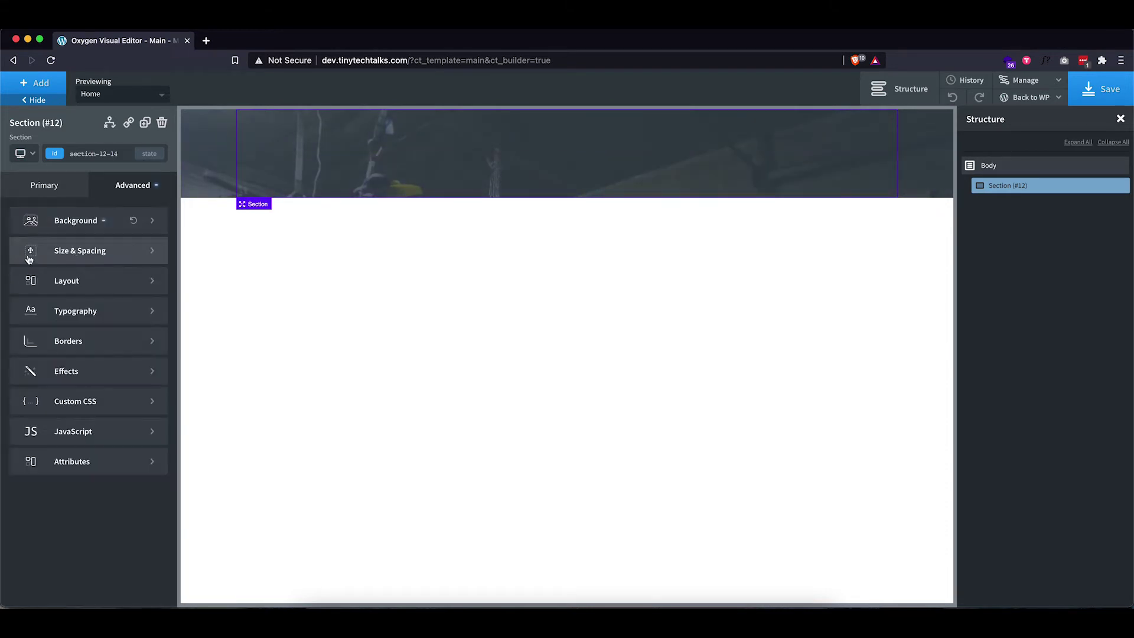
left_click(91, 250)
left_click(51, 390)
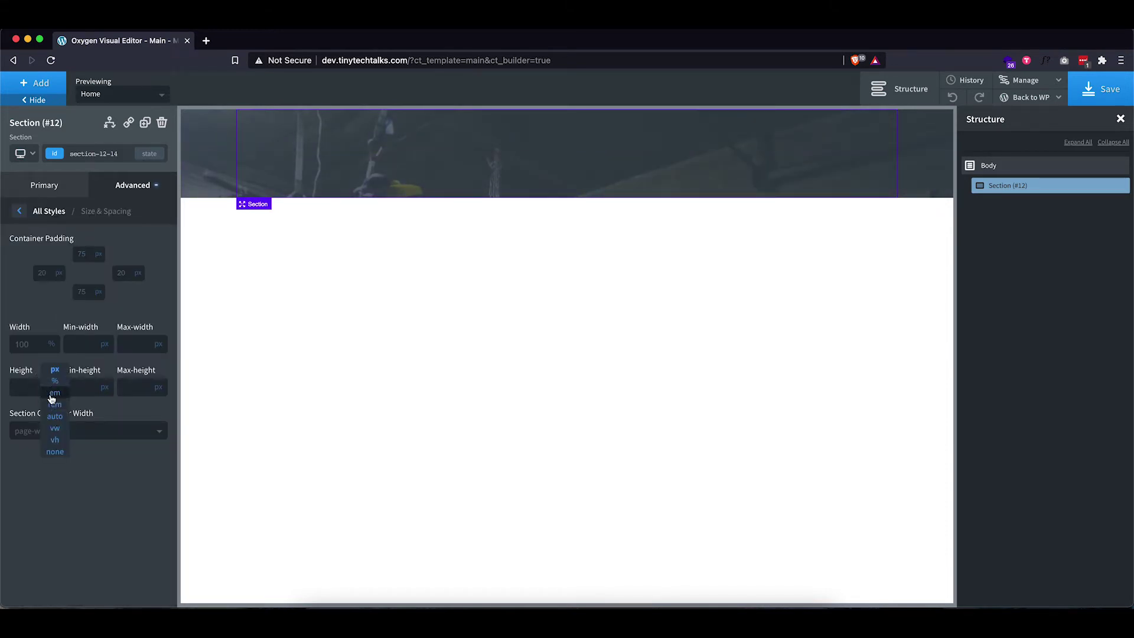
left_click(53, 437)
left_click(23, 389)
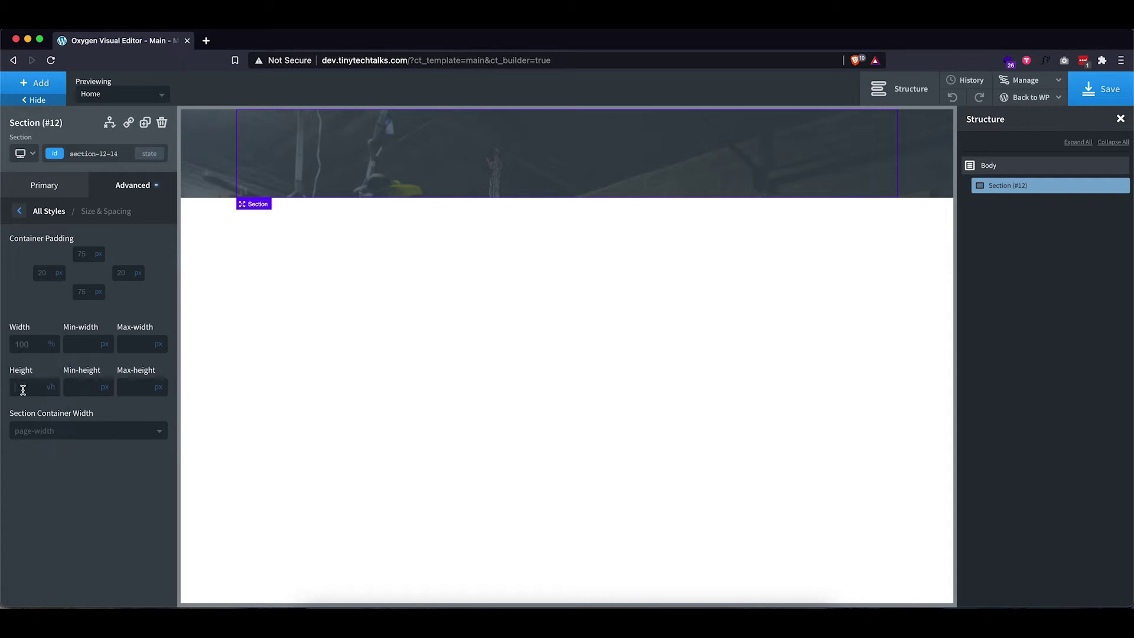
type("75")
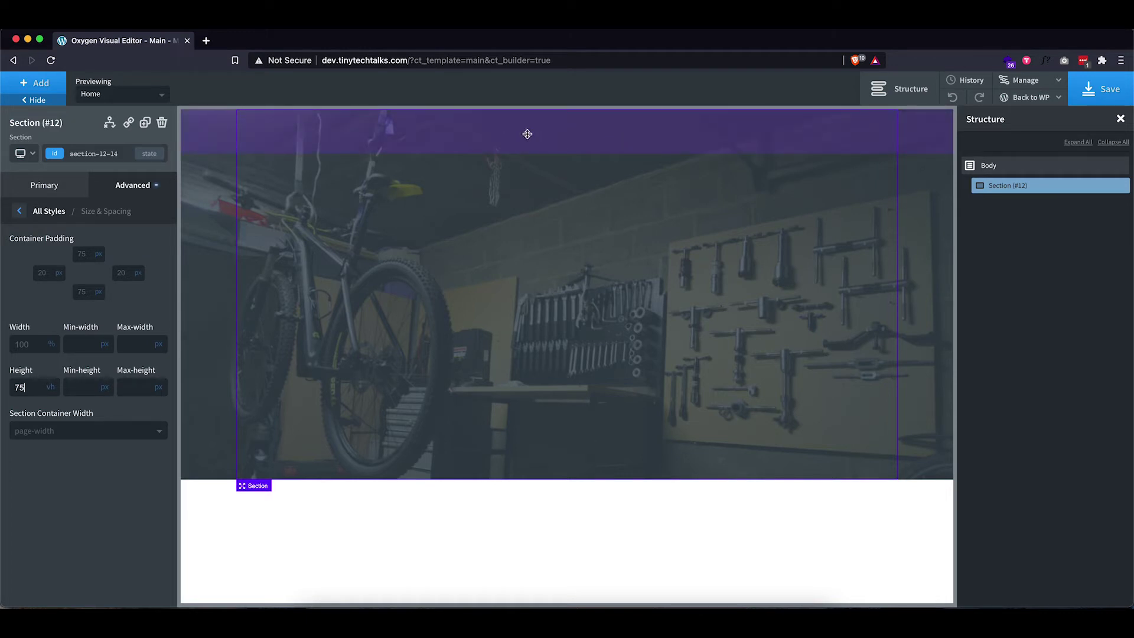
left_click(83, 254)
type("24")
Search the components for 'di' and add a Div inside the hero section
left_click(37, 84)
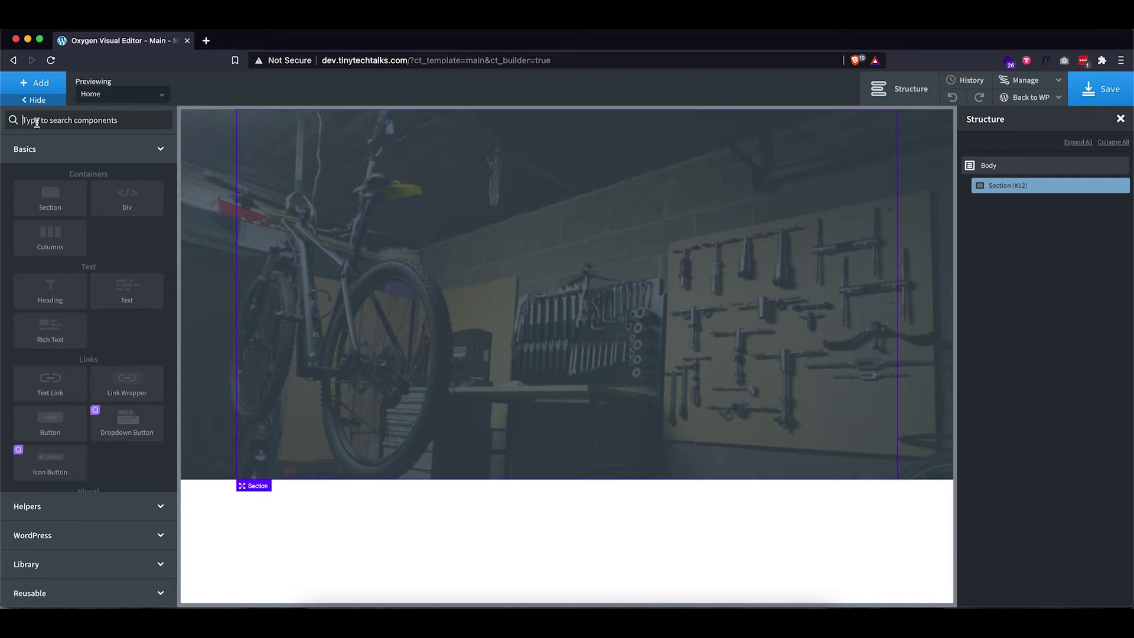
type("m")
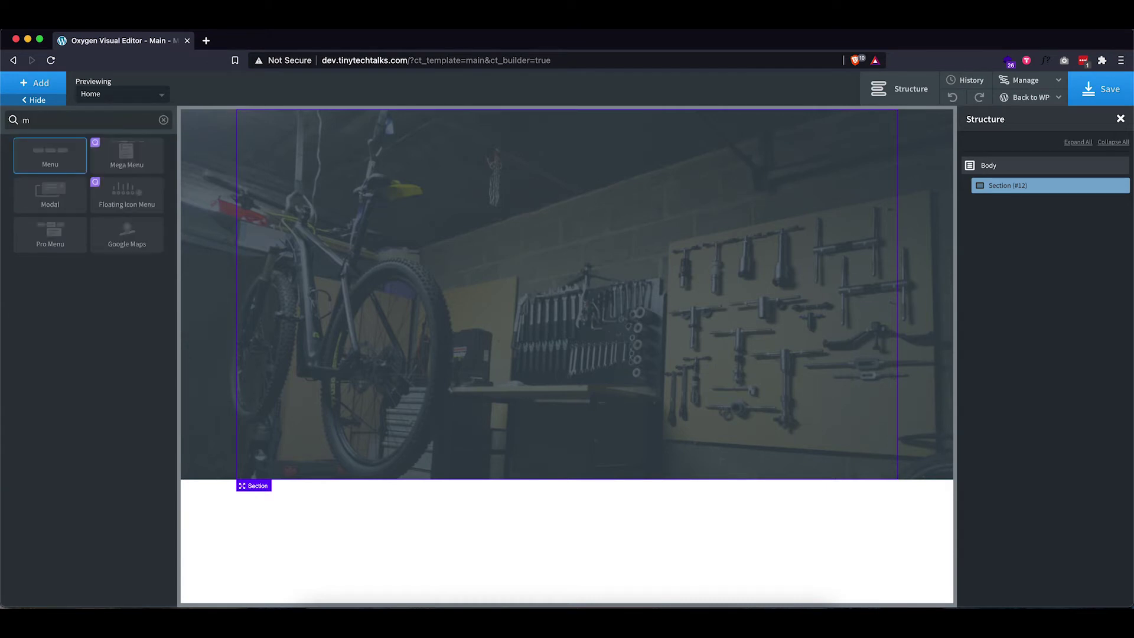
type("enu")
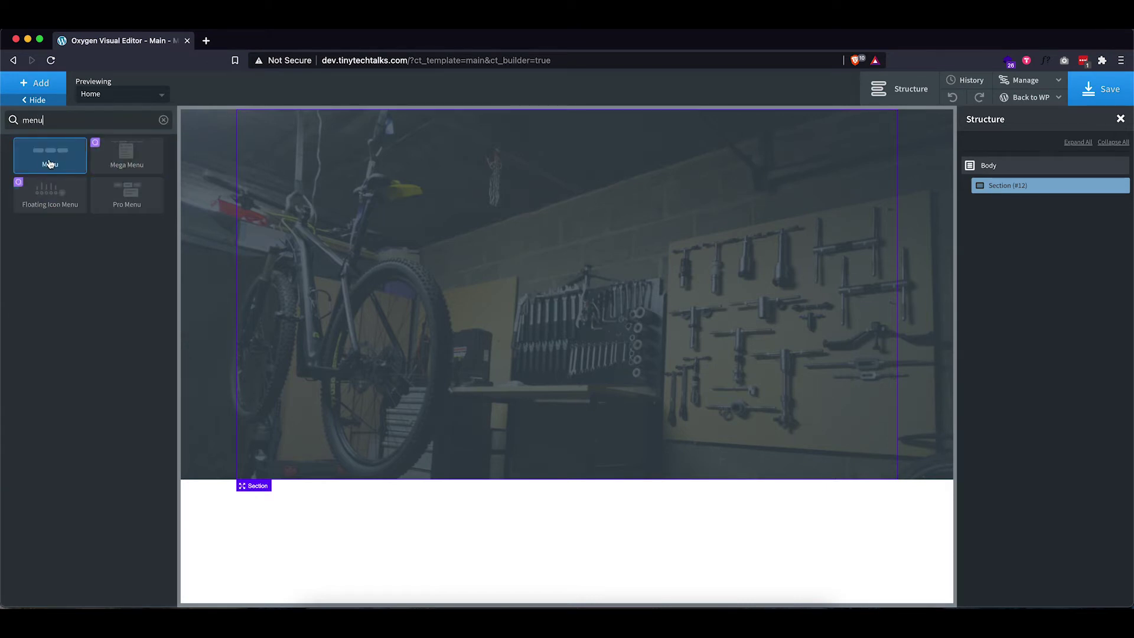
double_click(52, 122)
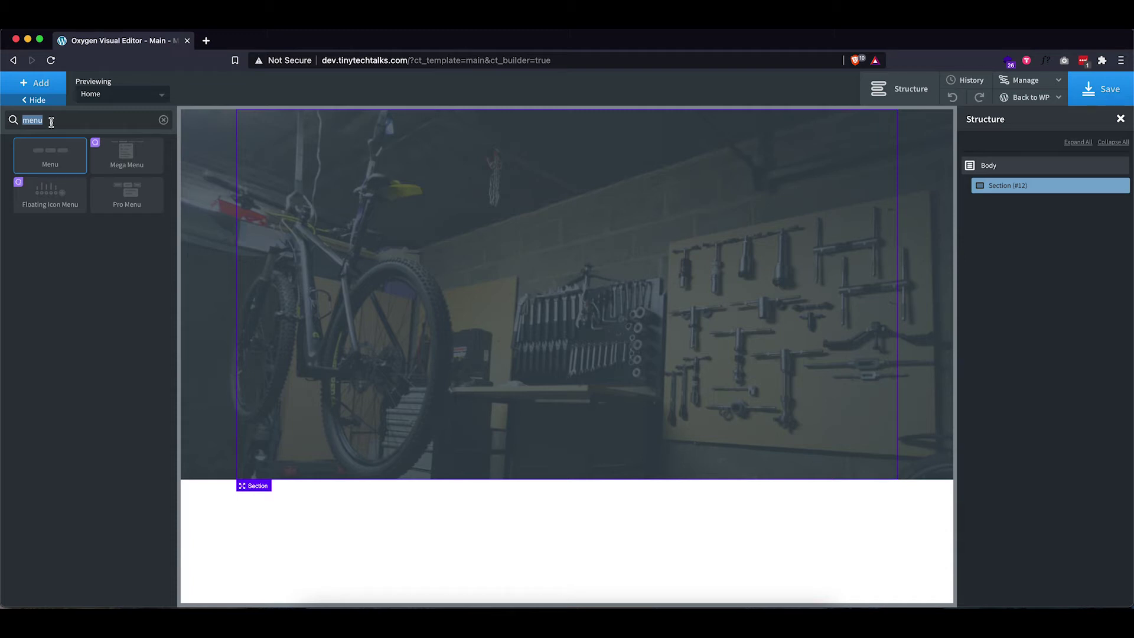
type("div")
left_click(50, 155)
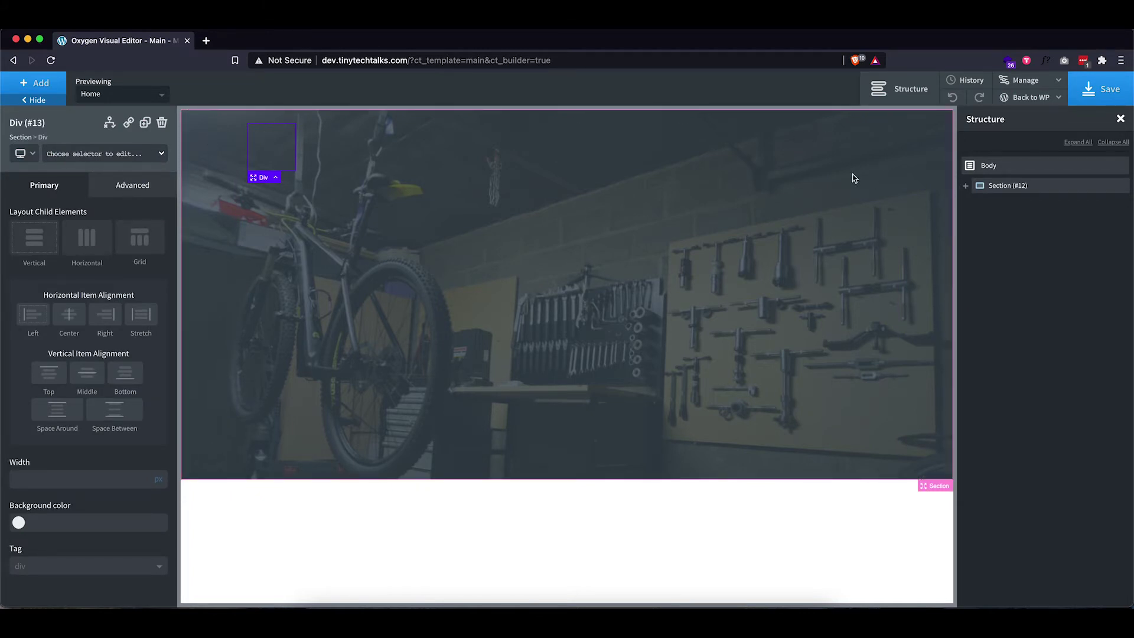
Set the Div's left margin to auto so it sits on the right
left_click(132, 189)
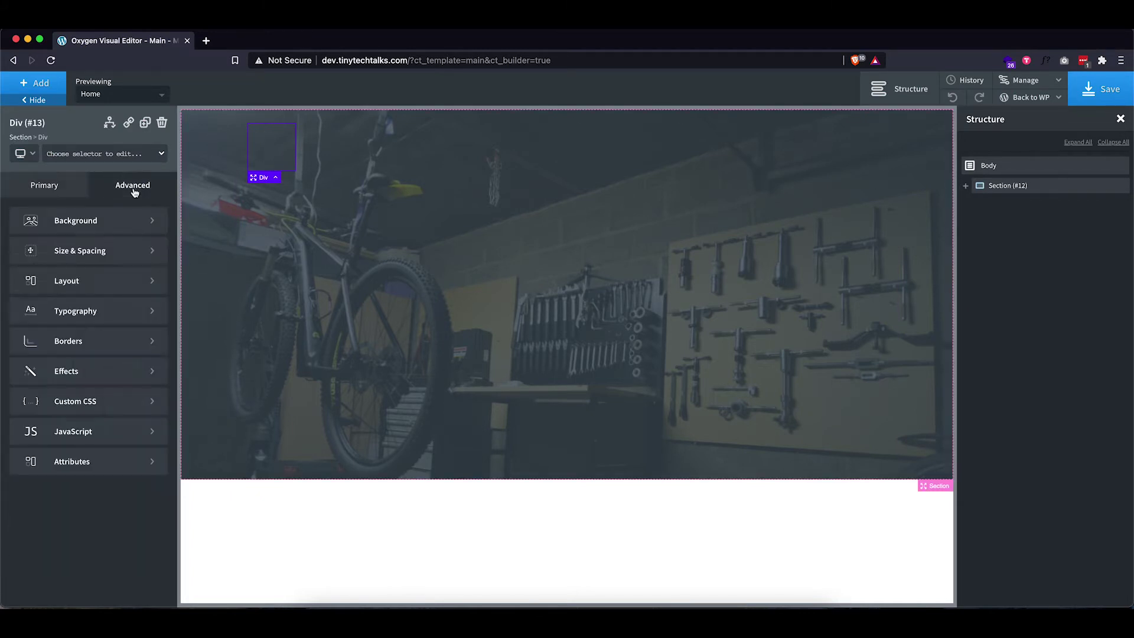
left_click(90, 248)
mouse_move(121, 274)
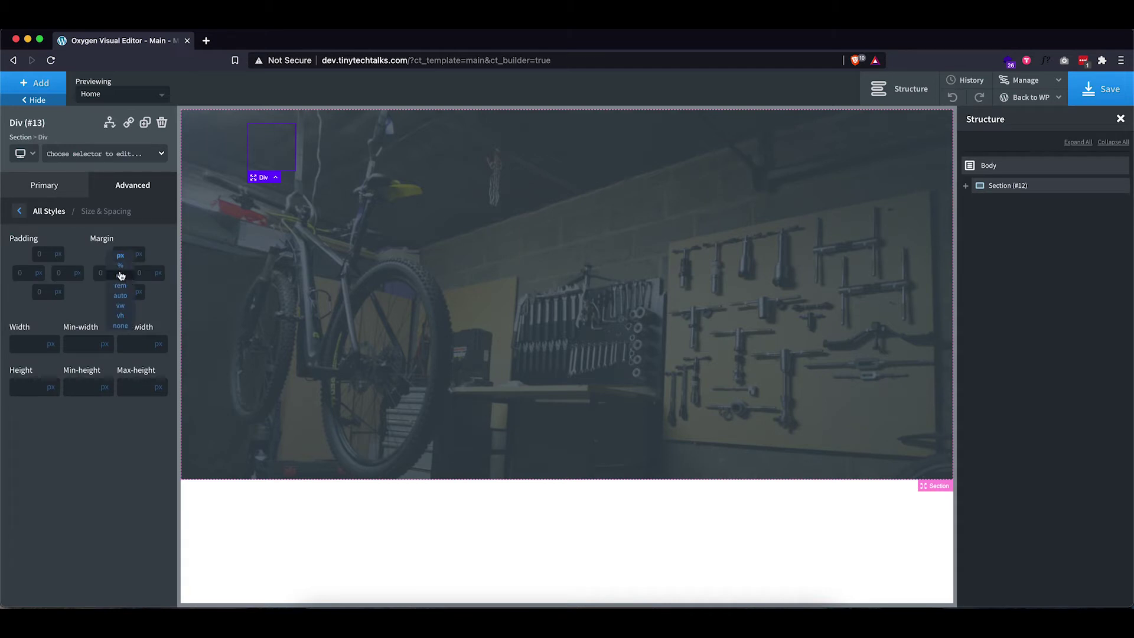
left_click(120, 295)
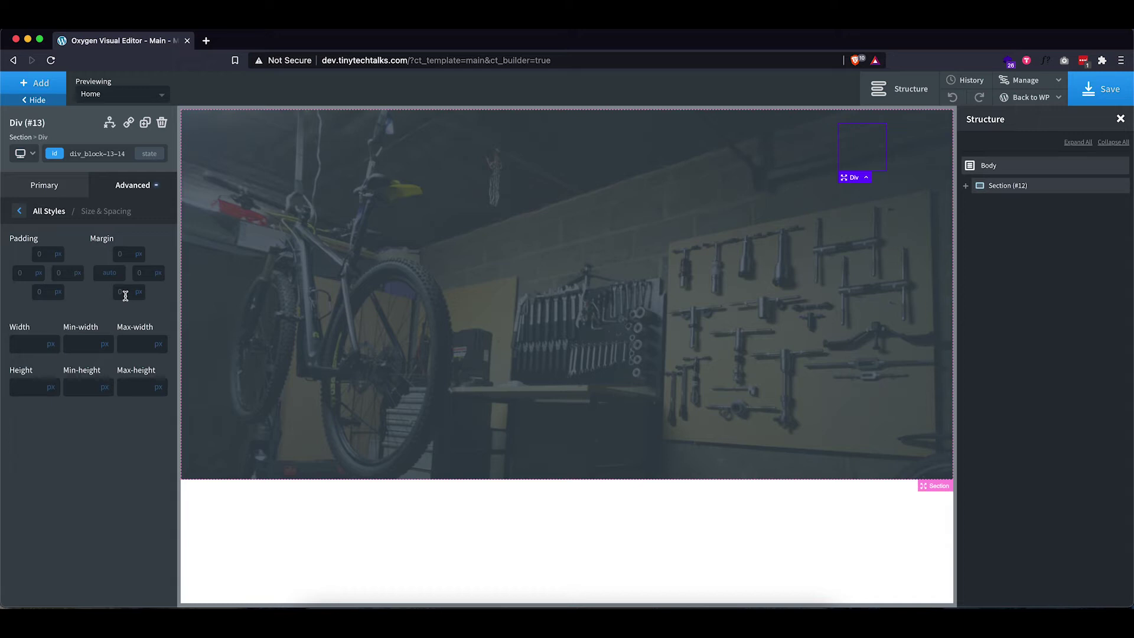
Add a Text Link inside the Div and give it the class menu-link
left_click(35, 84)
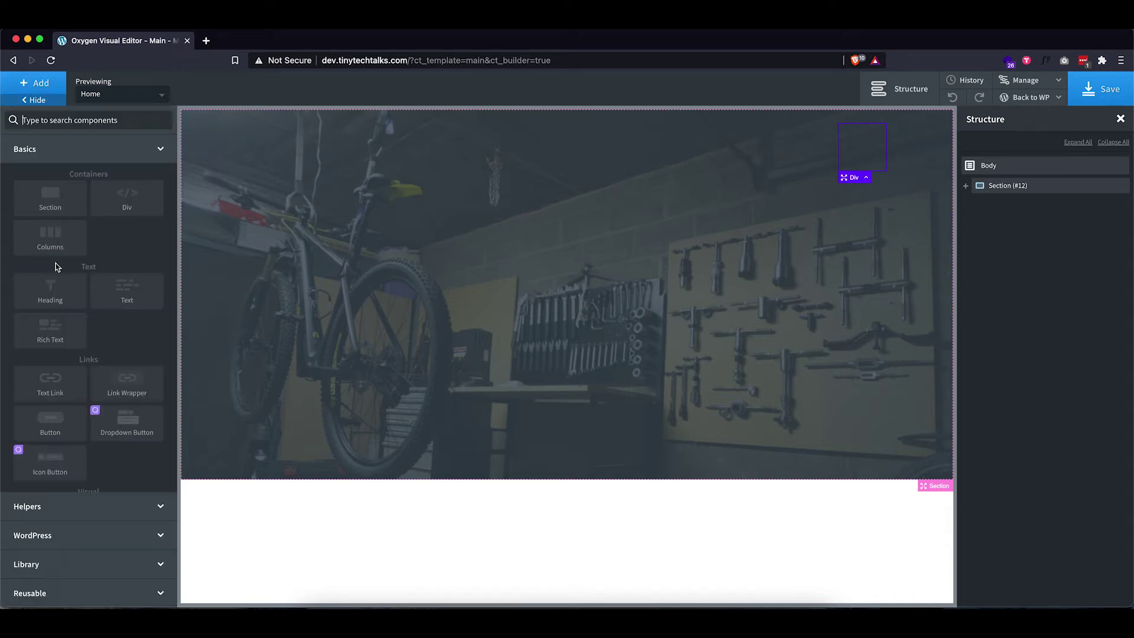
left_click(51, 383)
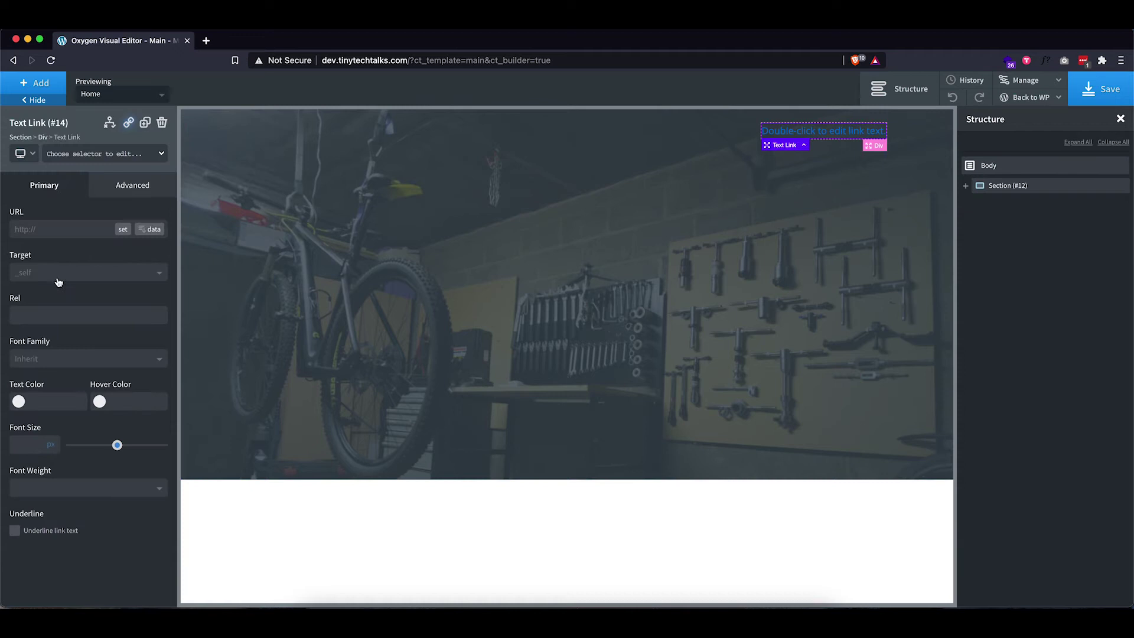
left_click(73, 155)
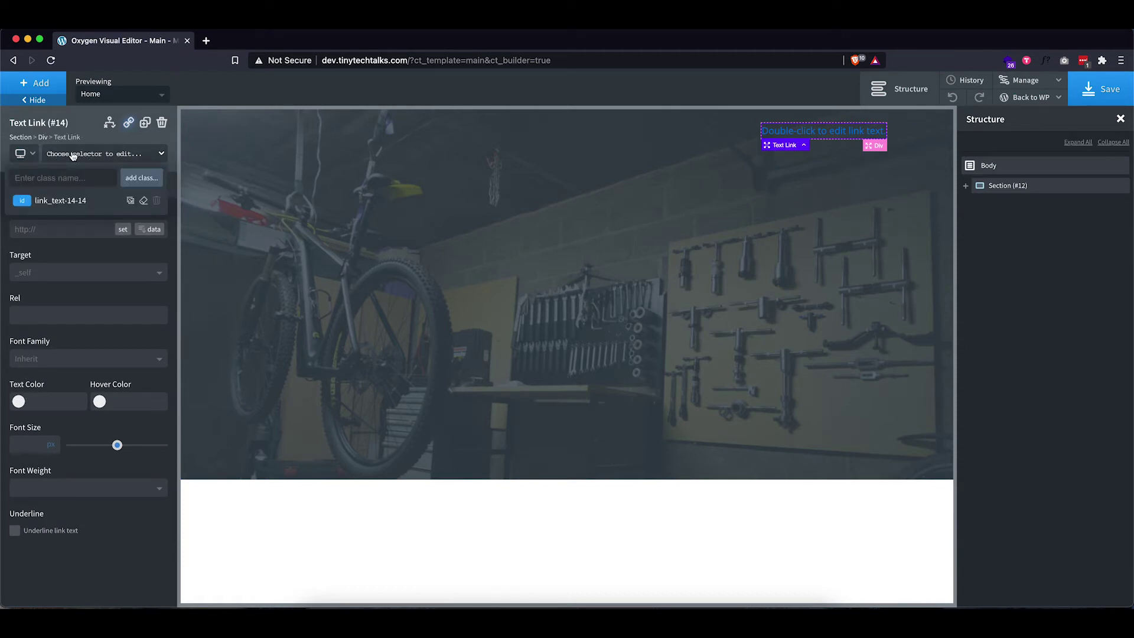
type("menu-link")
left_click(141, 177)
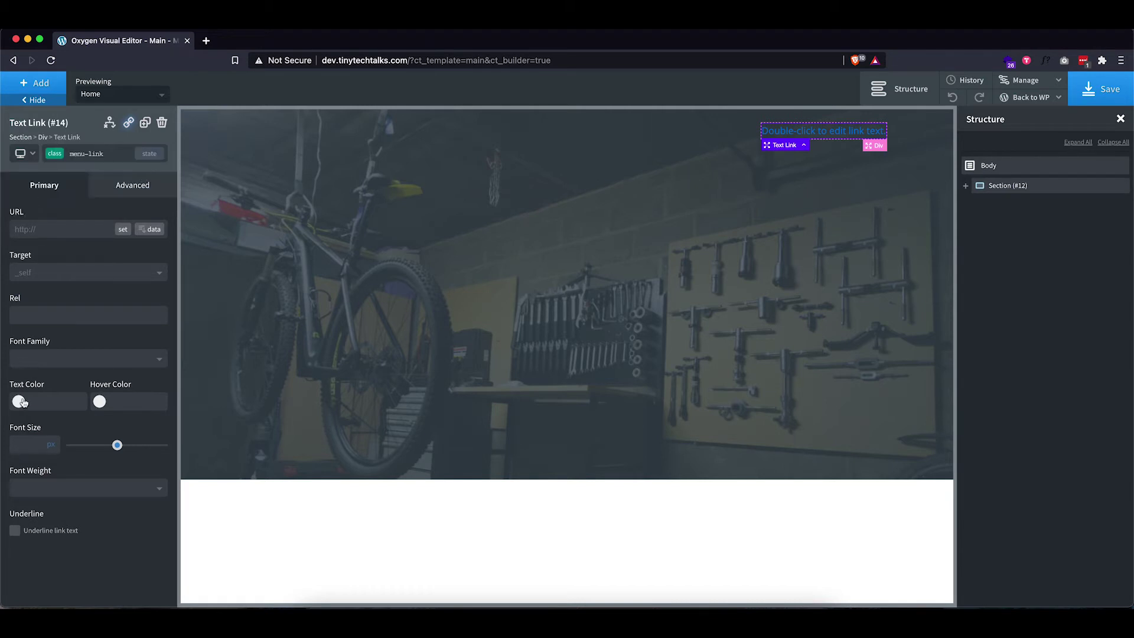
Set the link's text colour to the white global colour and its hover colour to red
left_click(19, 403)
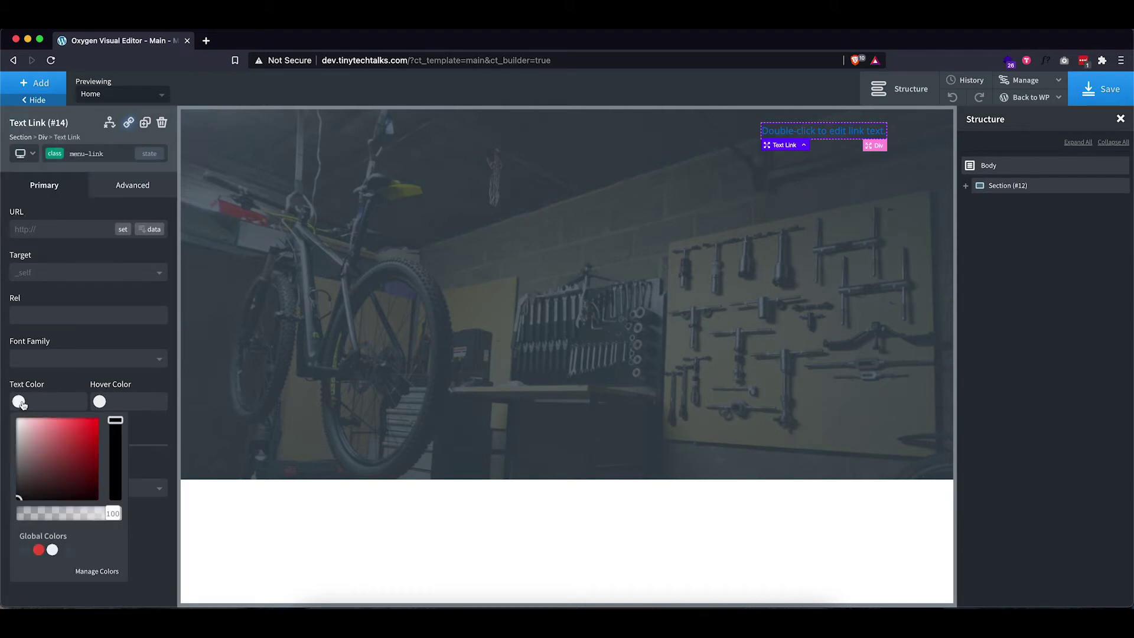
left_click(52, 551)
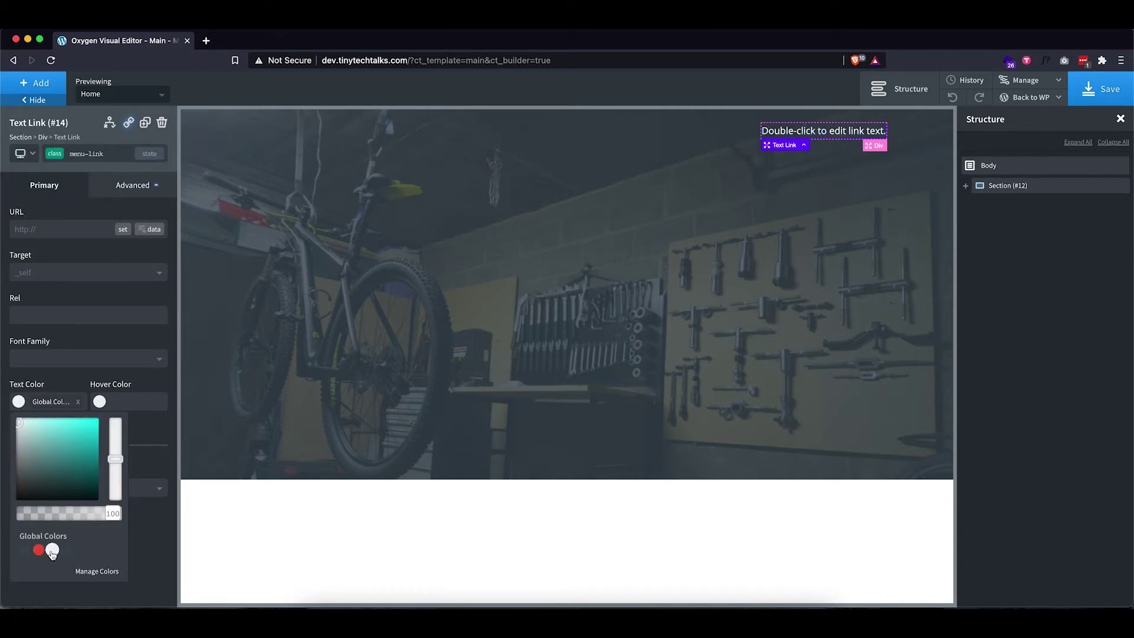
left_click(69, 378)
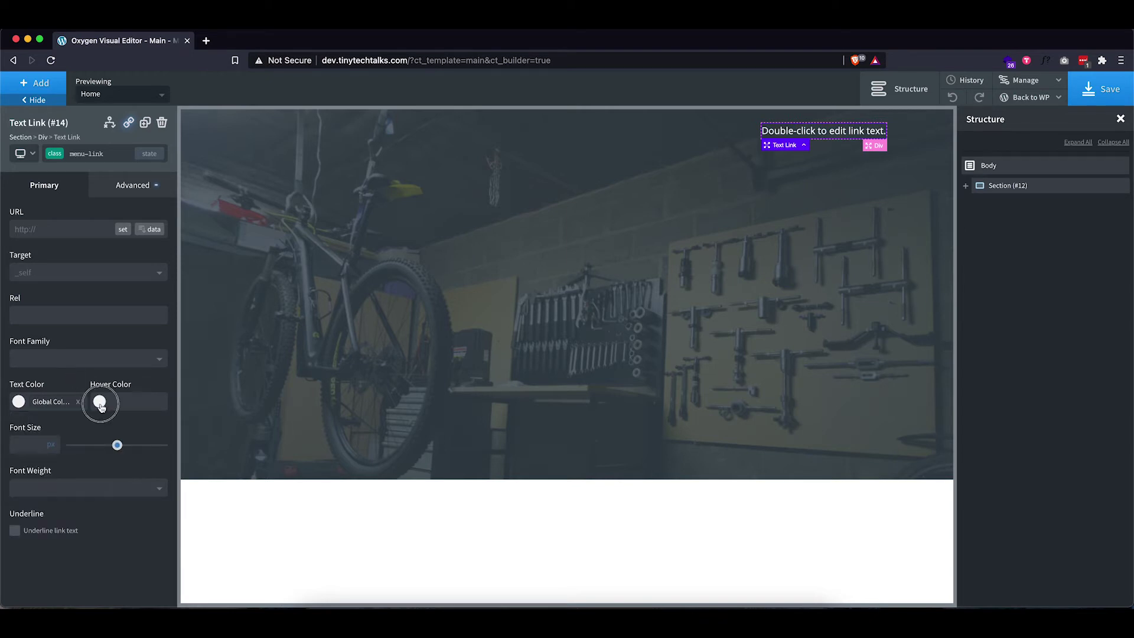
left_click(101, 404)
left_click(89, 551)
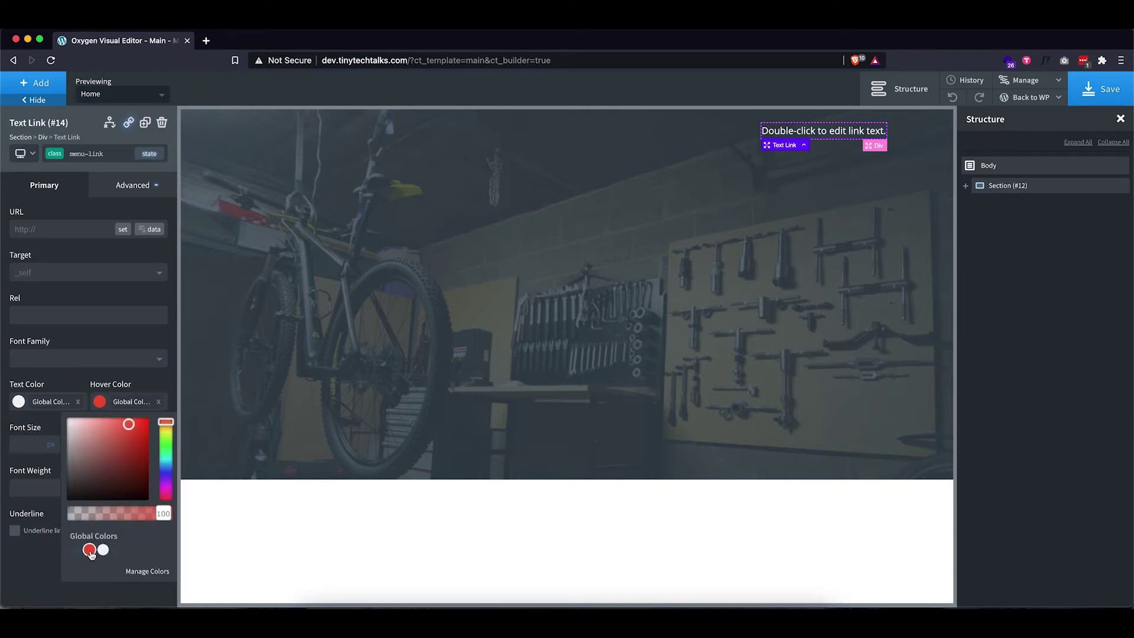
left_click(72, 372)
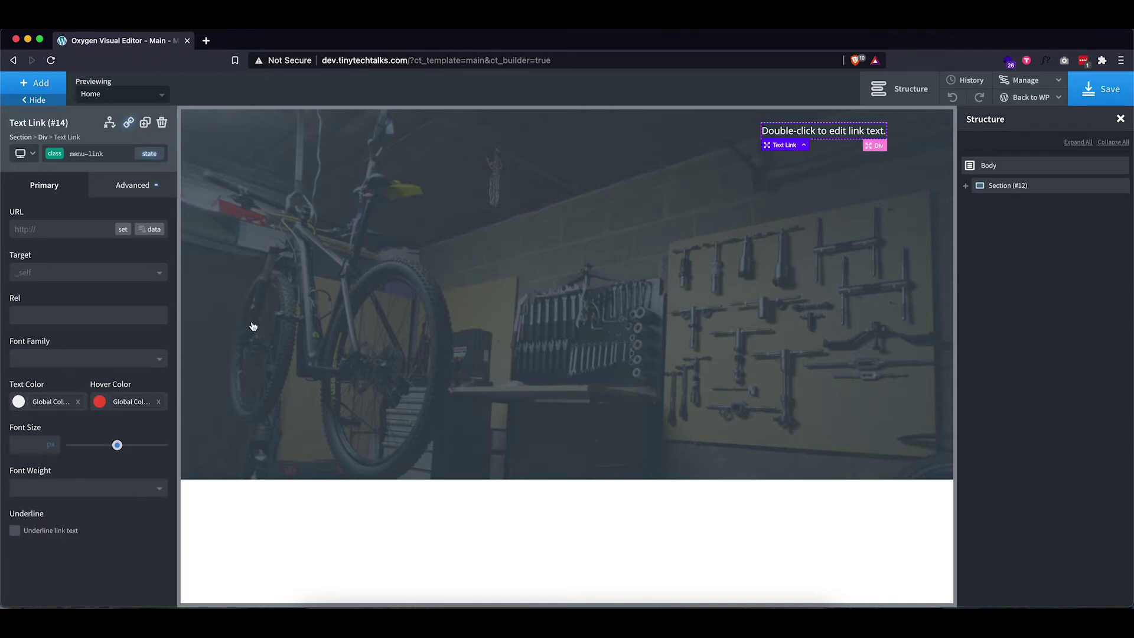
Change the link text to 'Info'
double_click(812, 131)
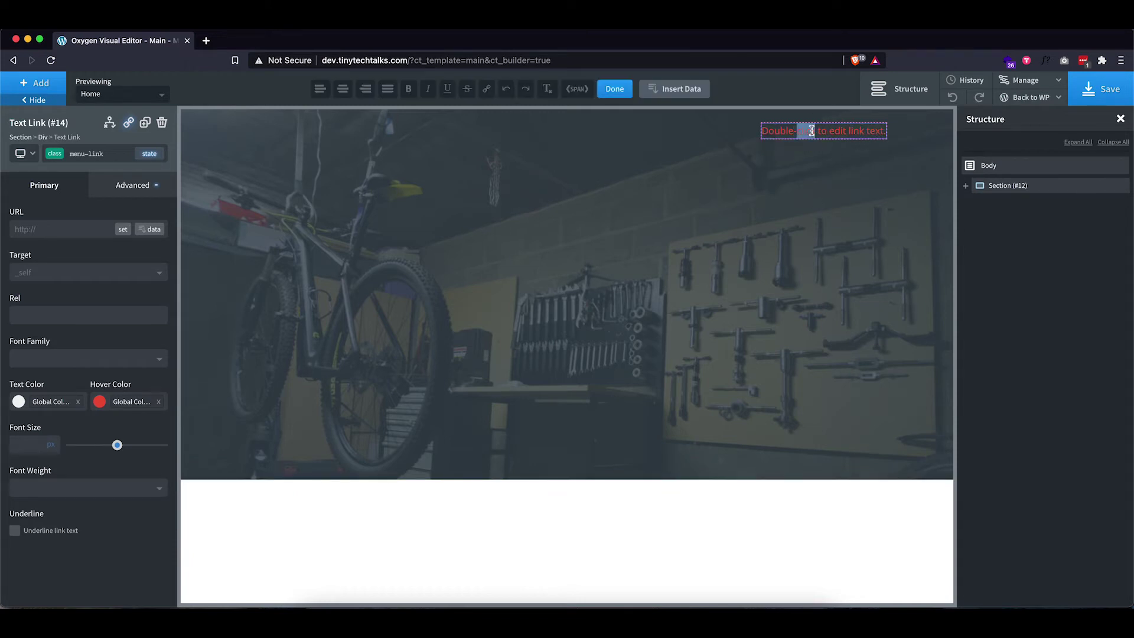
key("super+a")
type("Info")
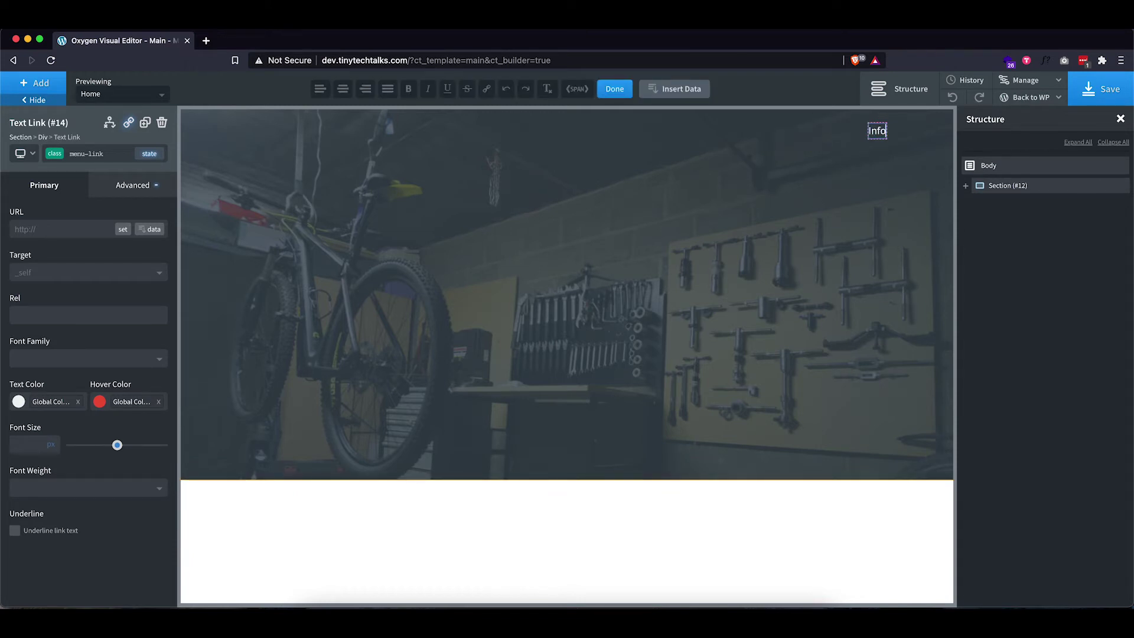
left_click(746, 180)
Give the Info link left and right margins of 12
left_click(877, 132)
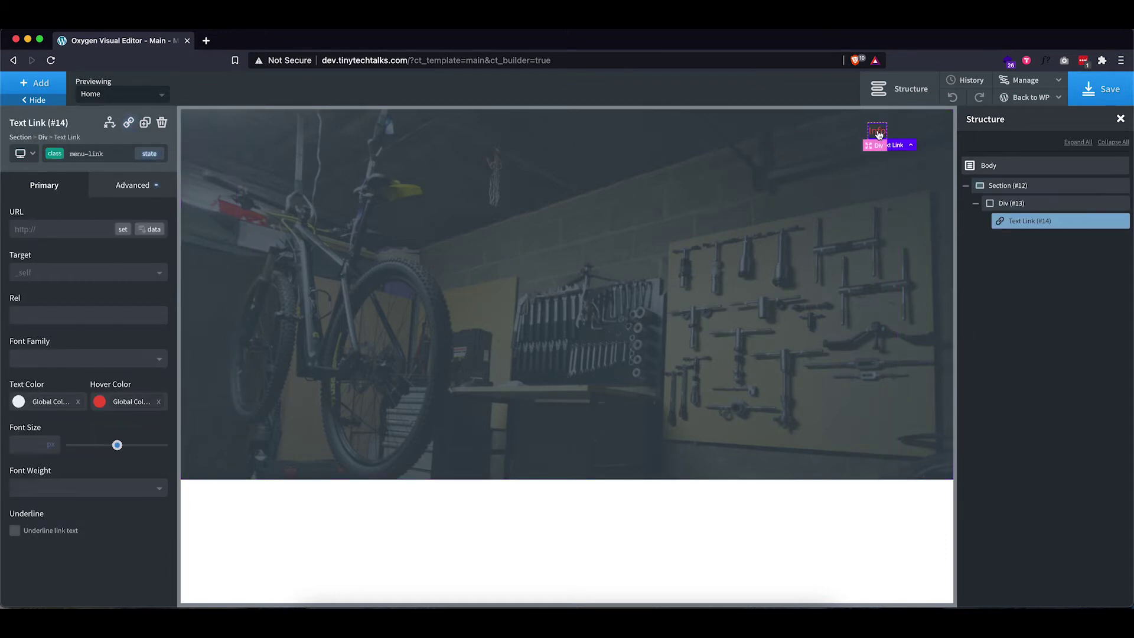
left_click(140, 186)
left_click(89, 251)
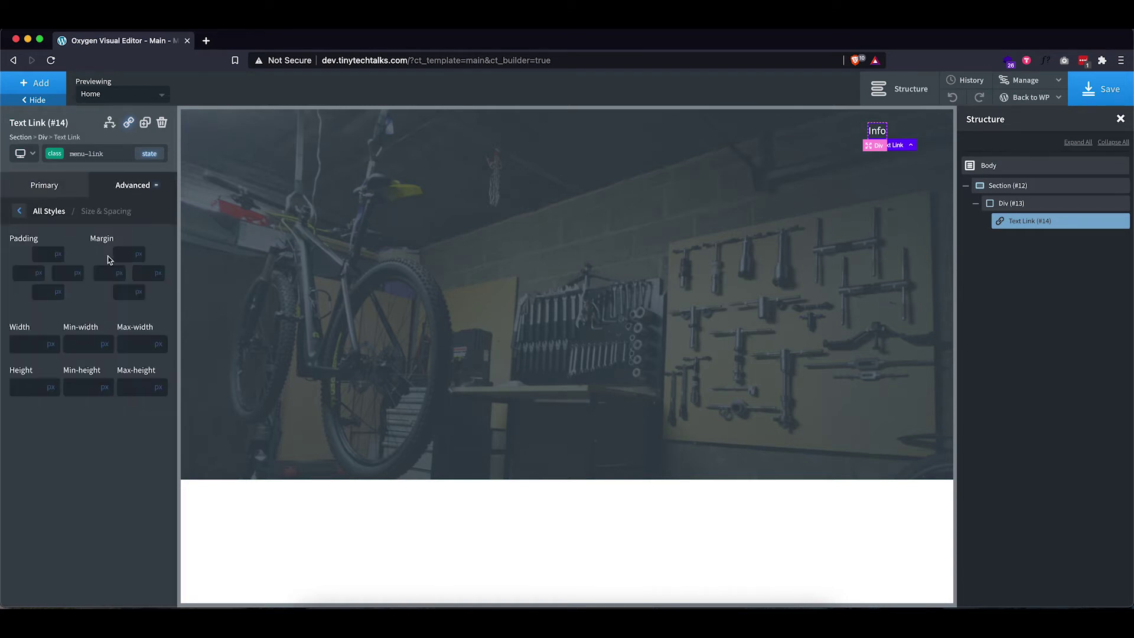
left_click(111, 274)
type("12")
left_click(147, 274)
type("12")
Duplicate the Info link twice and set the Div layout to horizontal
left_click(1111, 222)
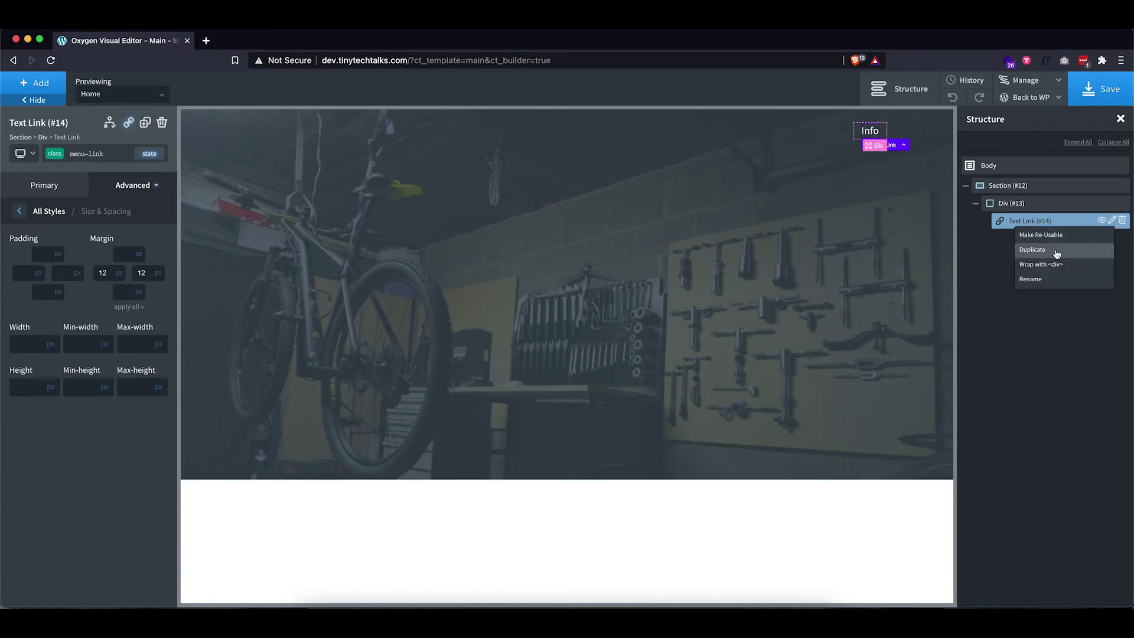
left_click(1055, 250)
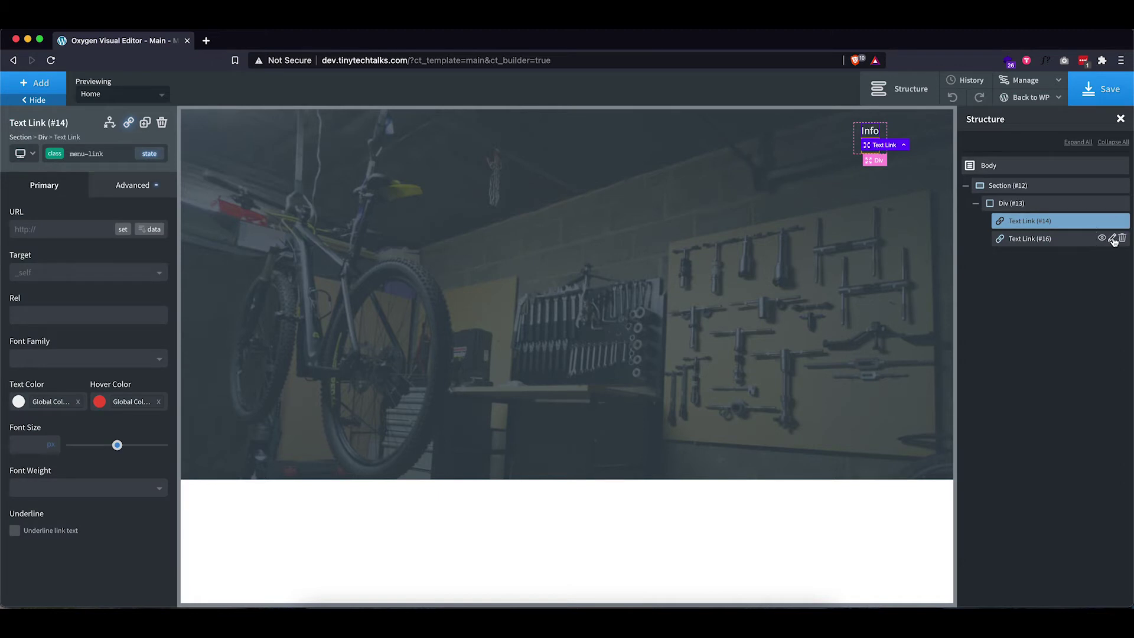
left_click(1112, 238)
left_click(1062, 271)
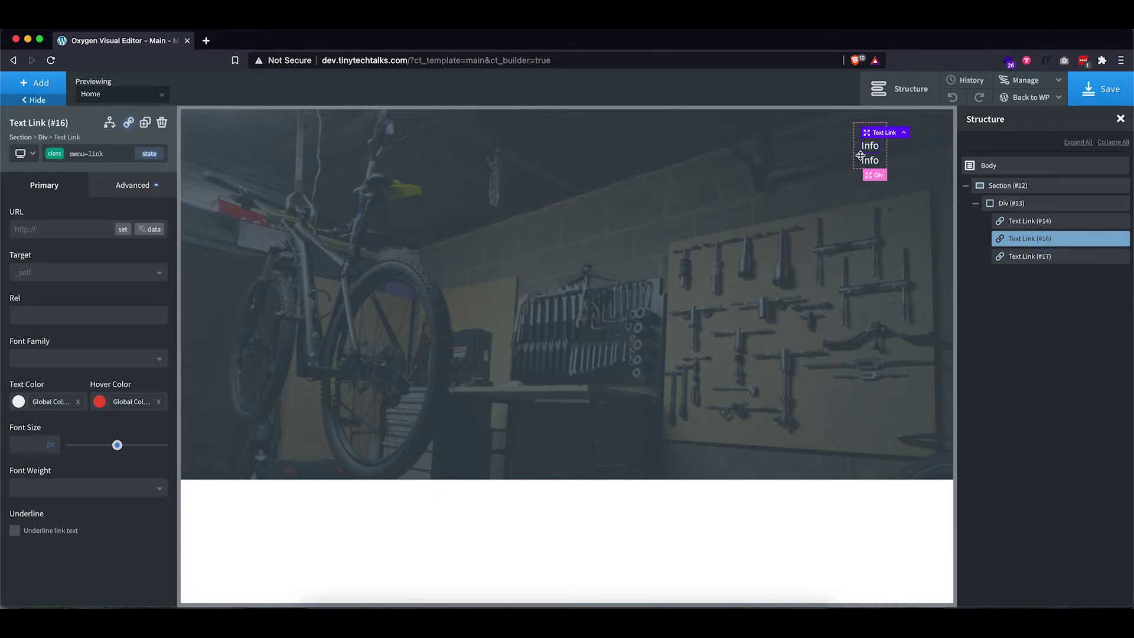
left_click(1012, 203)
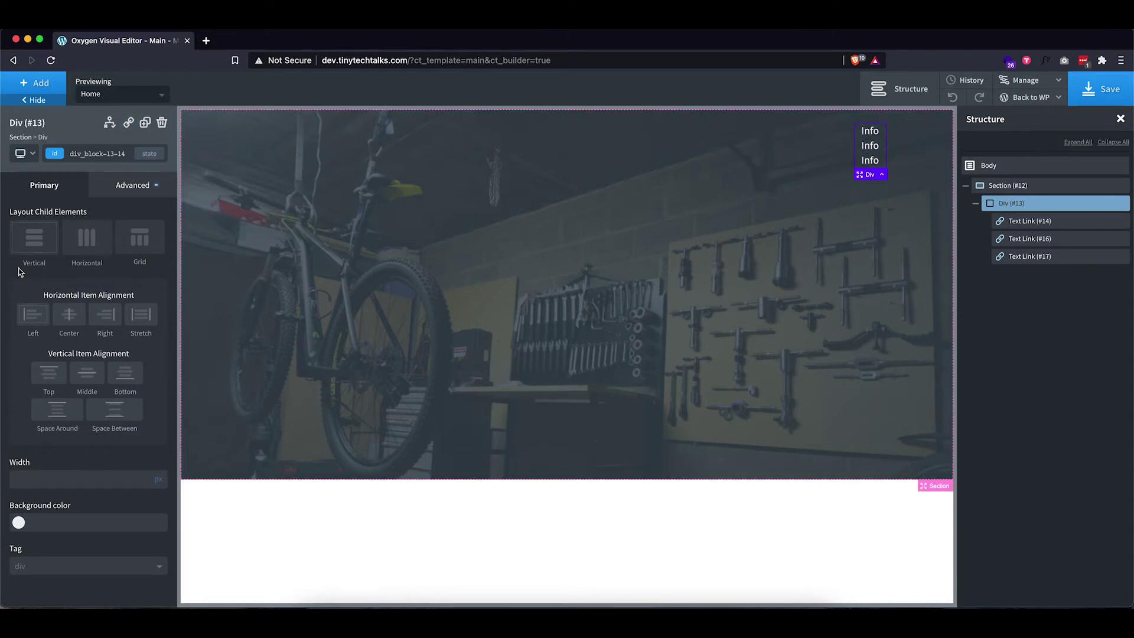
left_click(83, 250)
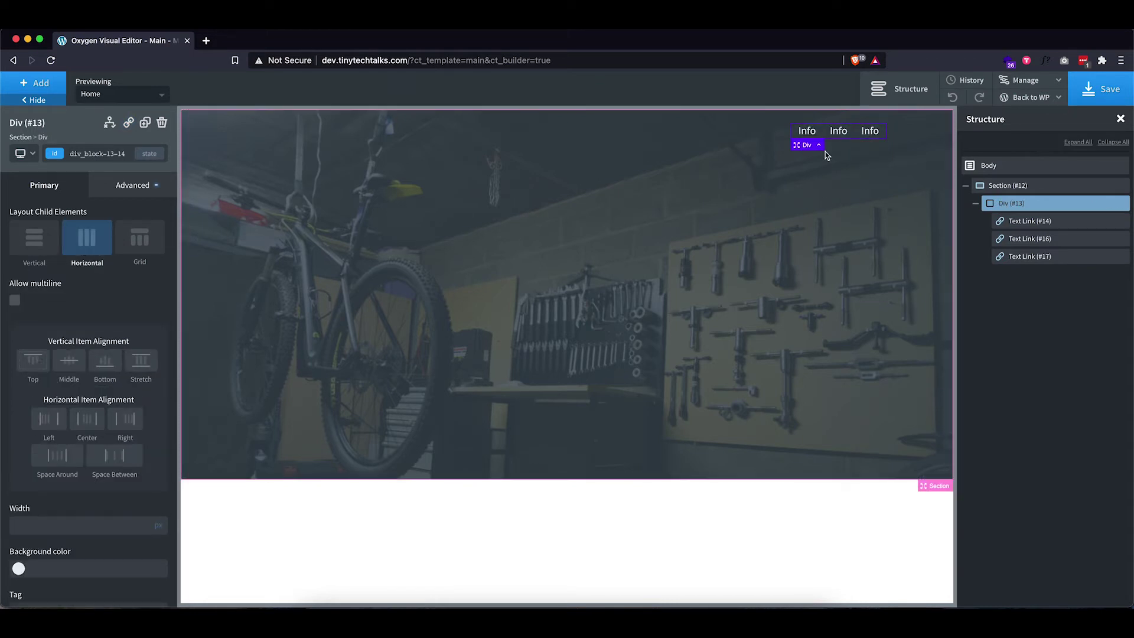
Rename the two copies 'About' and 'Contact'
left_click(835, 130)
double_click(834, 130)
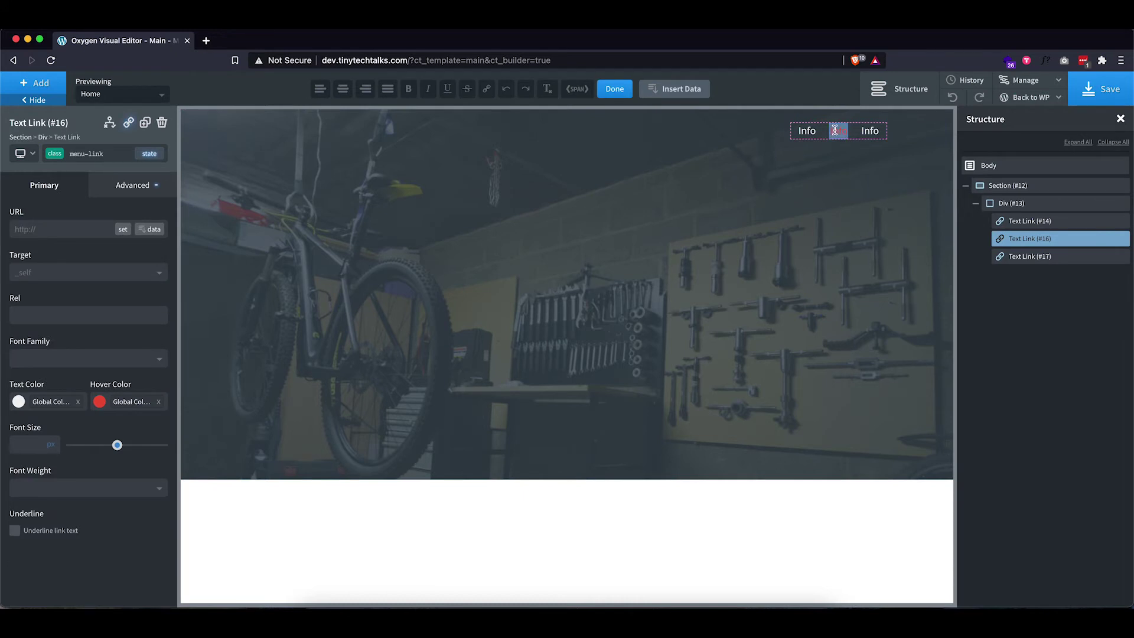
type("About")
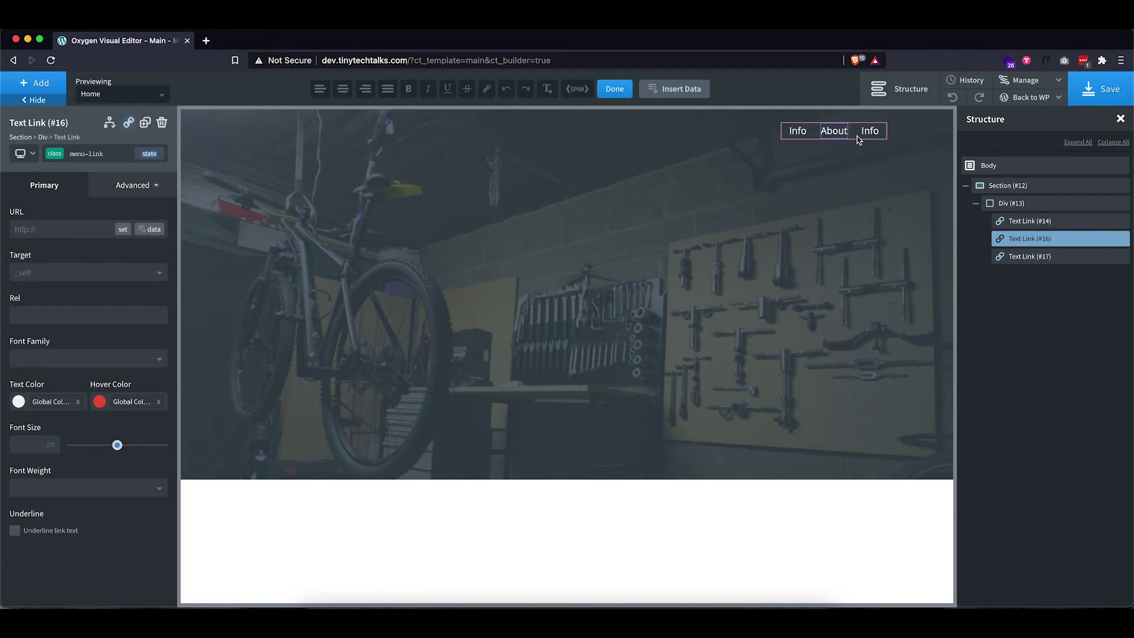
left_click(868, 134)
double_click(866, 130)
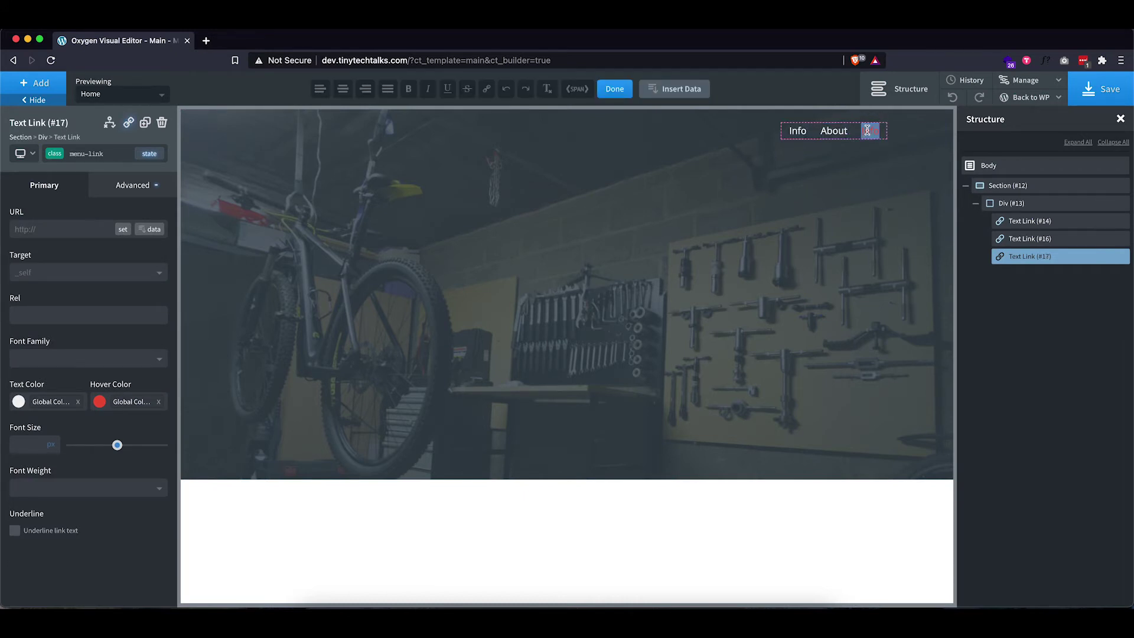
type("Contact")
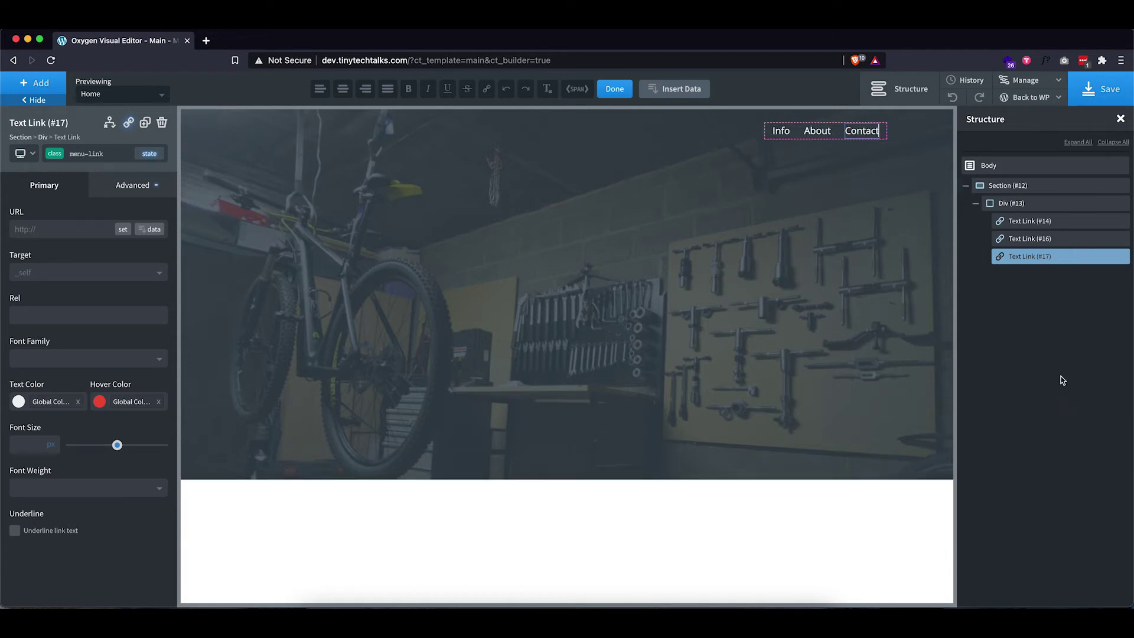
left_click(1017, 204)
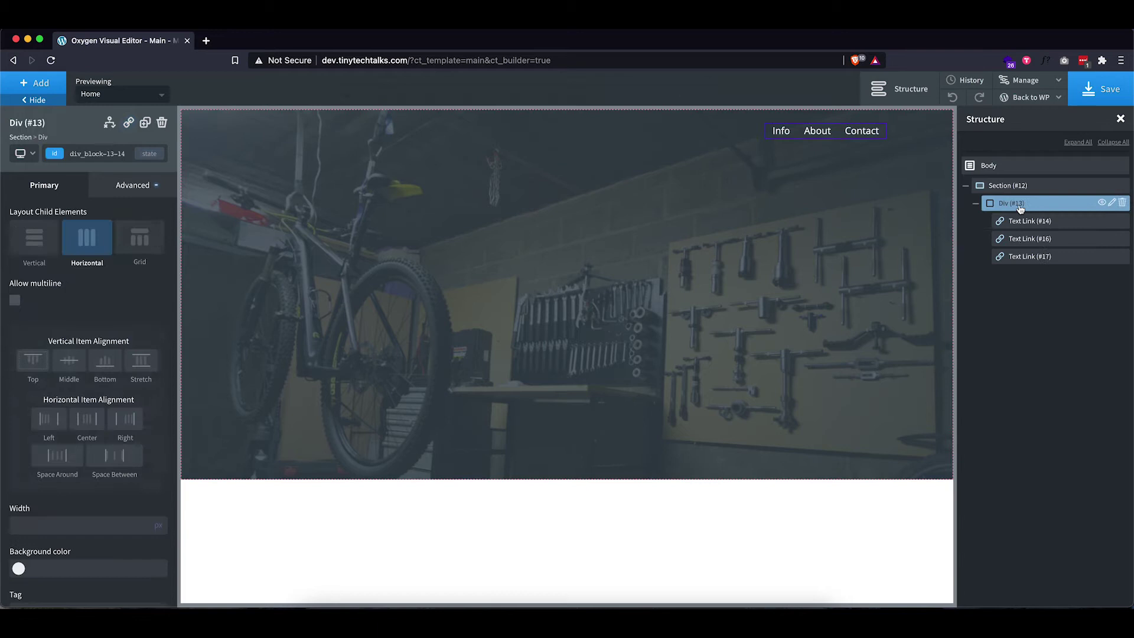
left_click(780, 130)
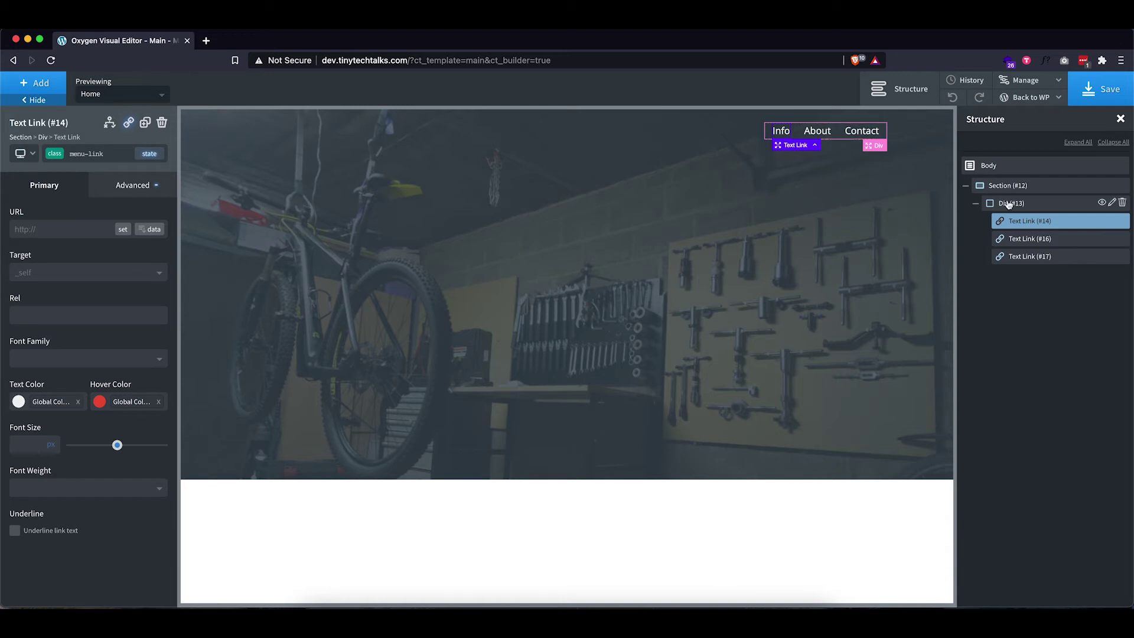
Add an Image to the hero section using logo@2x from the Media Library, 250 px wide
left_click(37, 84)
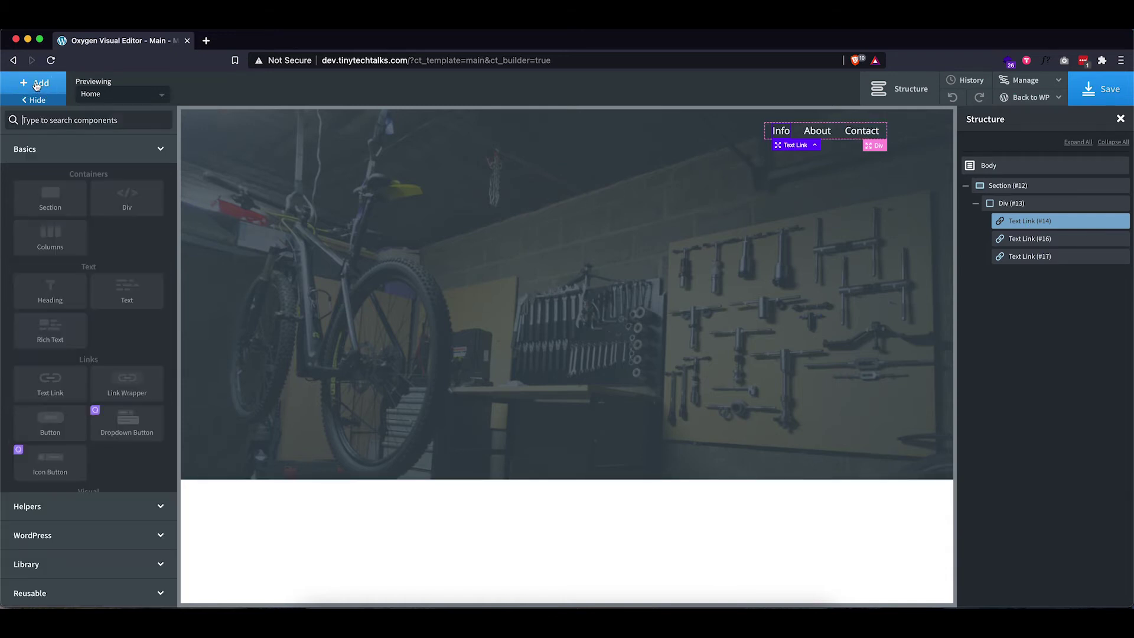
left_click(1018, 190)
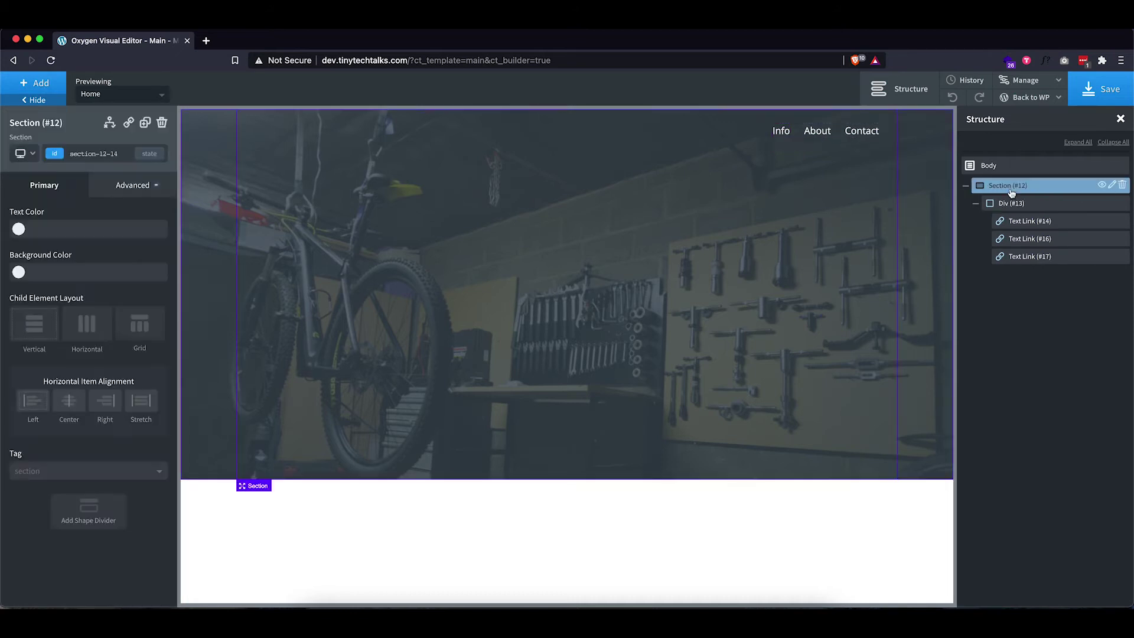
left_click(42, 92)
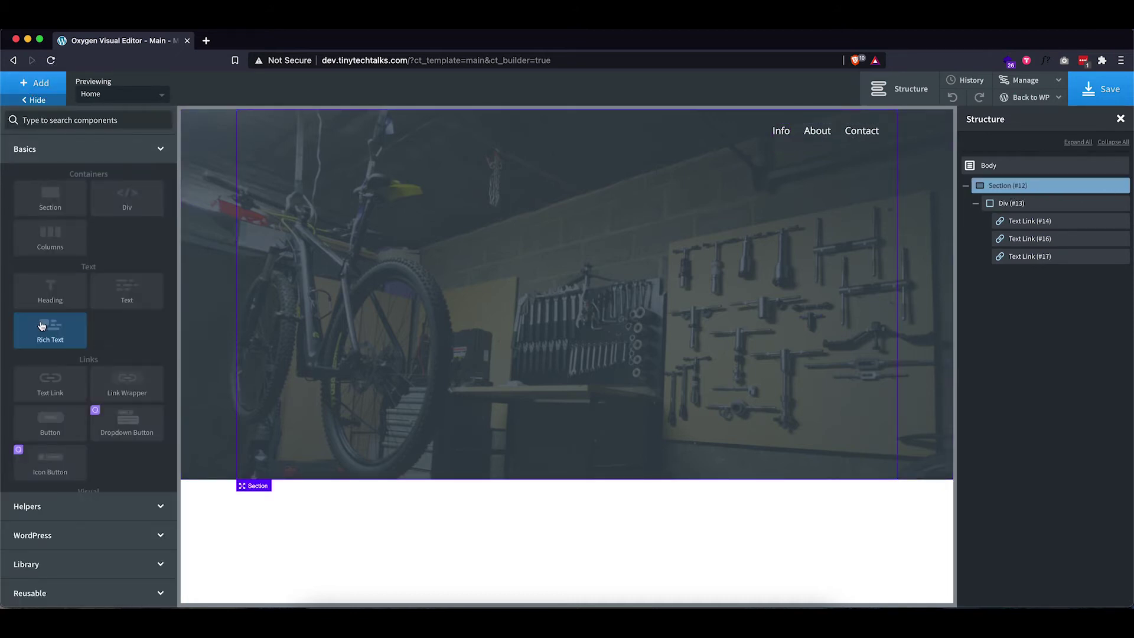
scroll(48, 460, "down", 3)
left_click(50, 450)
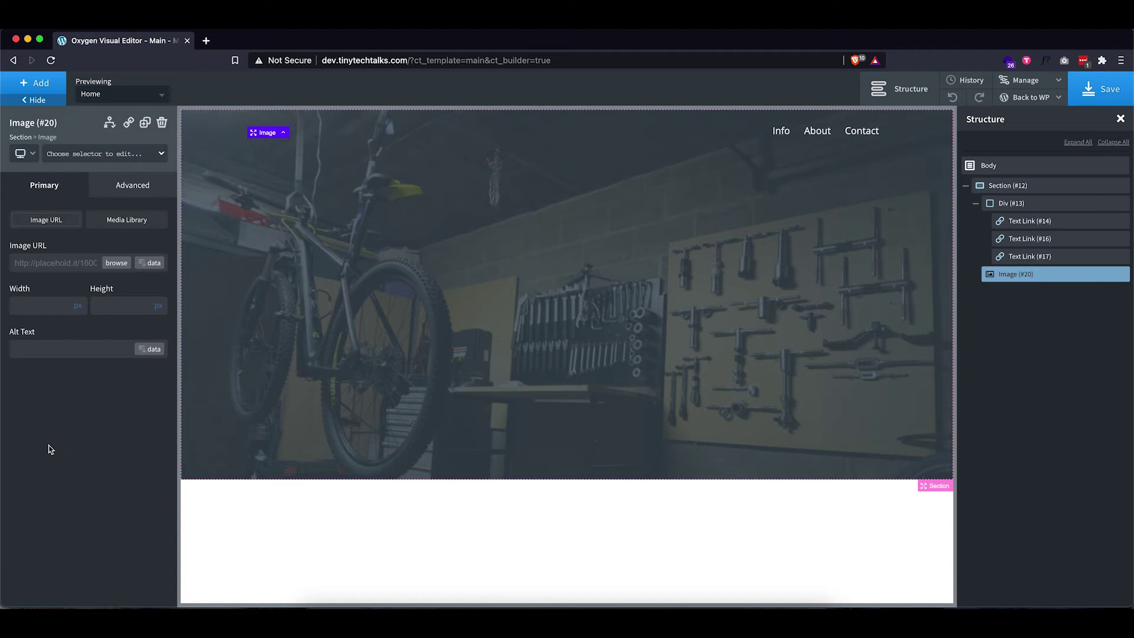
left_click(120, 265)
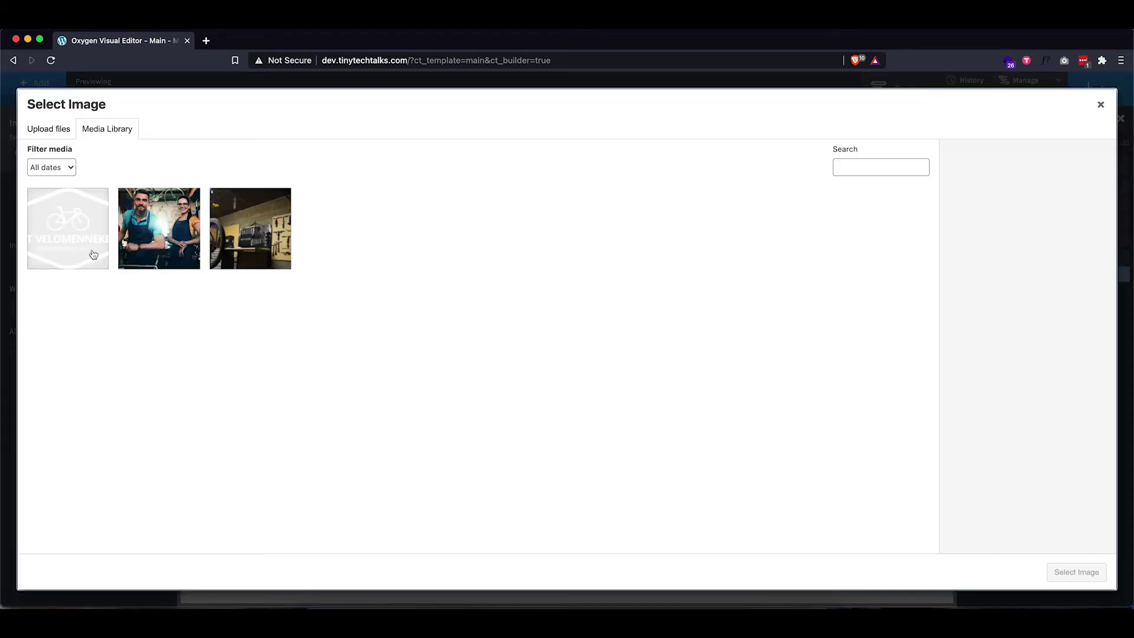
left_click(65, 237)
left_click(1076, 572)
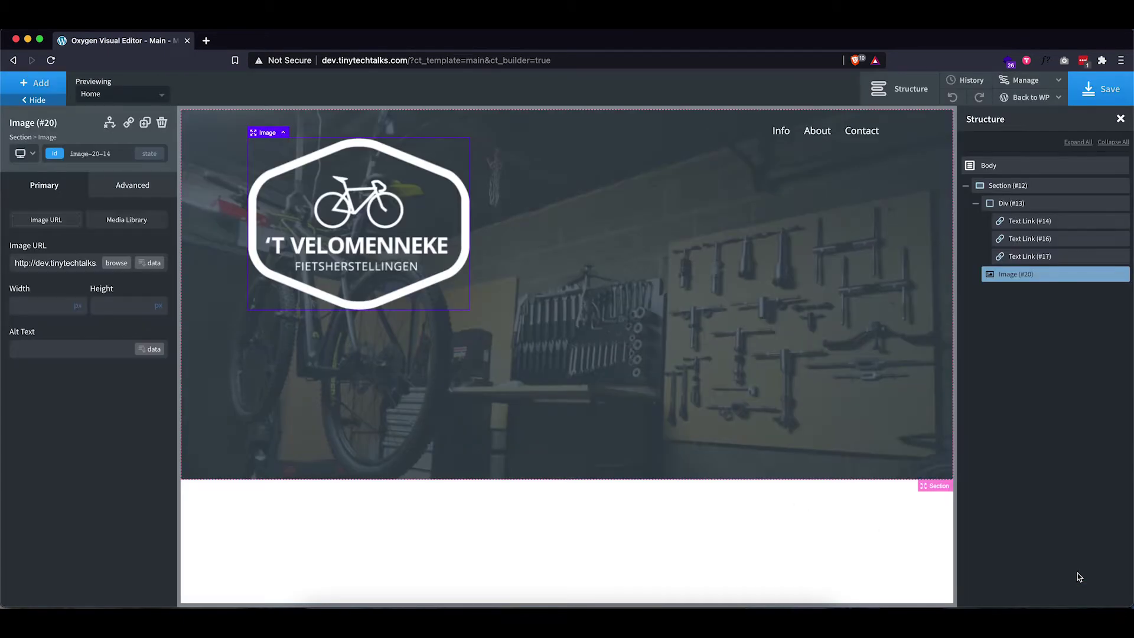
left_click(57, 308)
type("250")
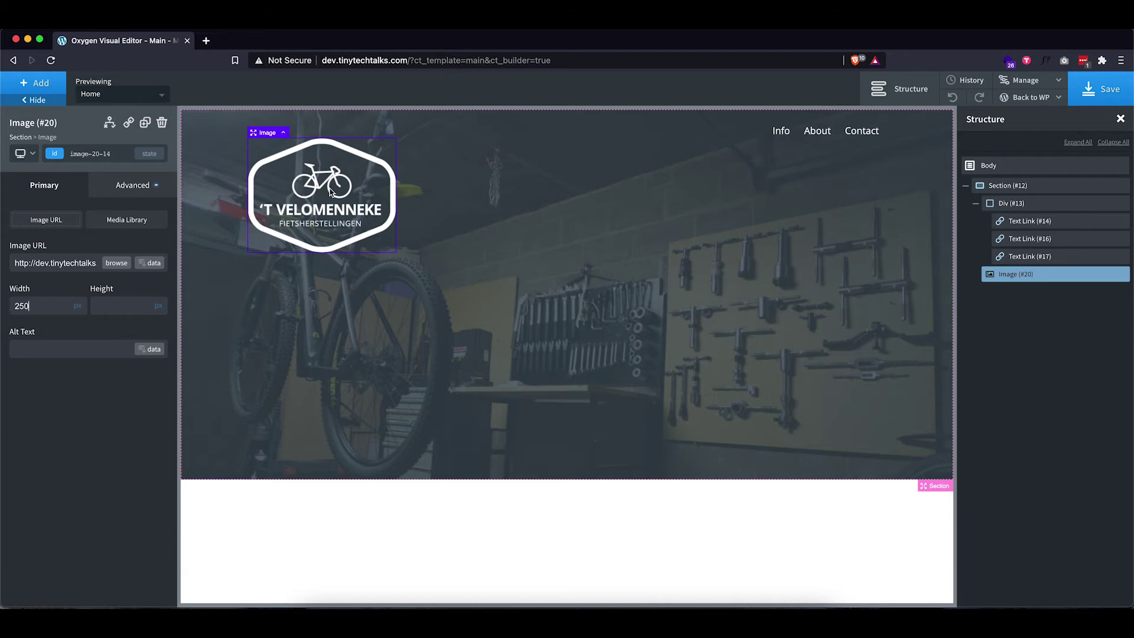
Set the logo image's left, top, right and bottom margins to auto, centring it in the hero
left_click(122, 187)
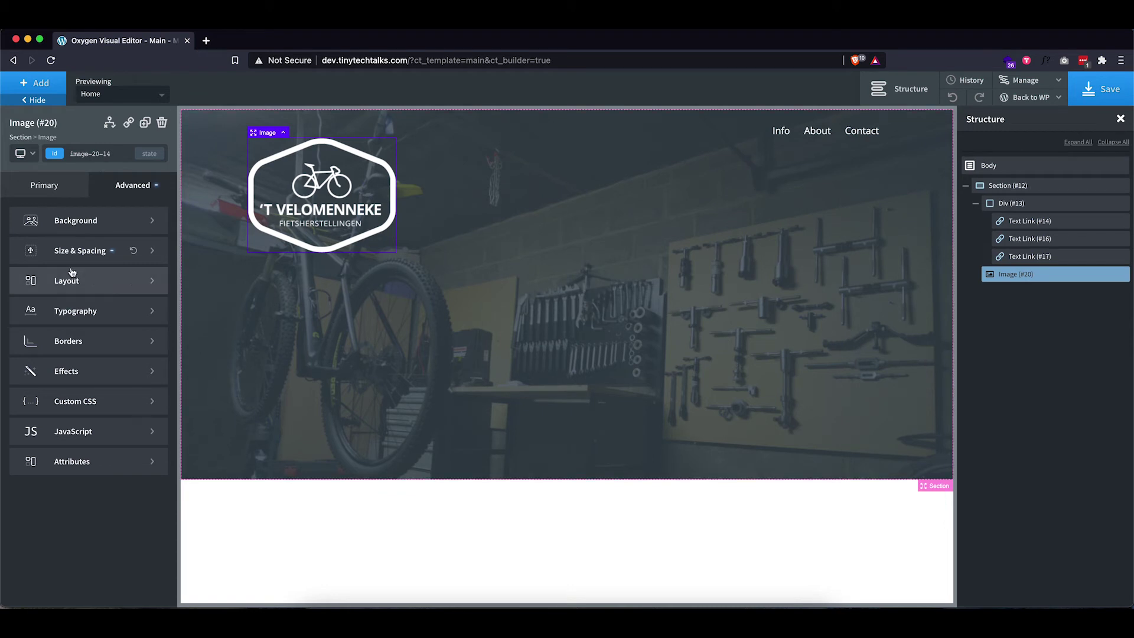
left_click(81, 252)
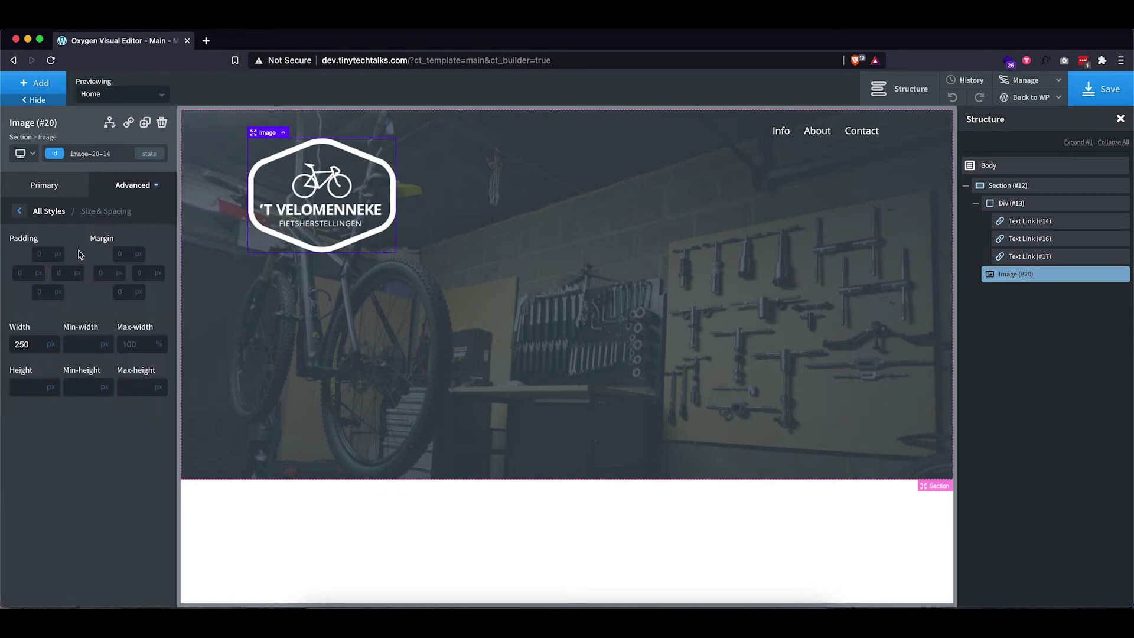
left_click(119, 272)
left_click(126, 303)
left_click(136, 252)
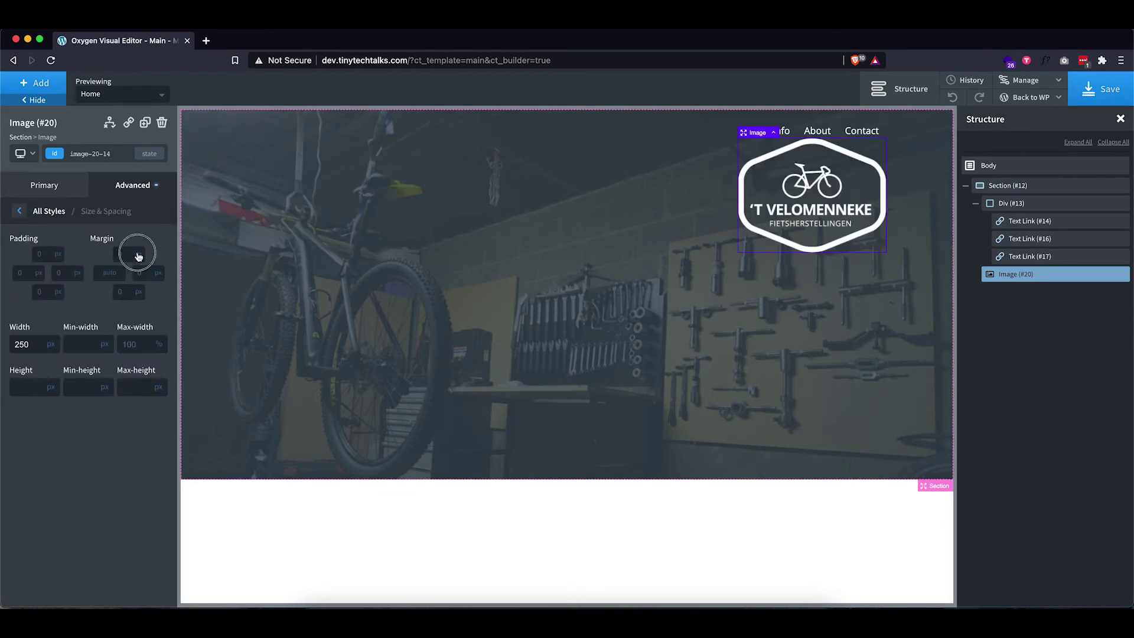
left_click(143, 275)
left_click(156, 274)
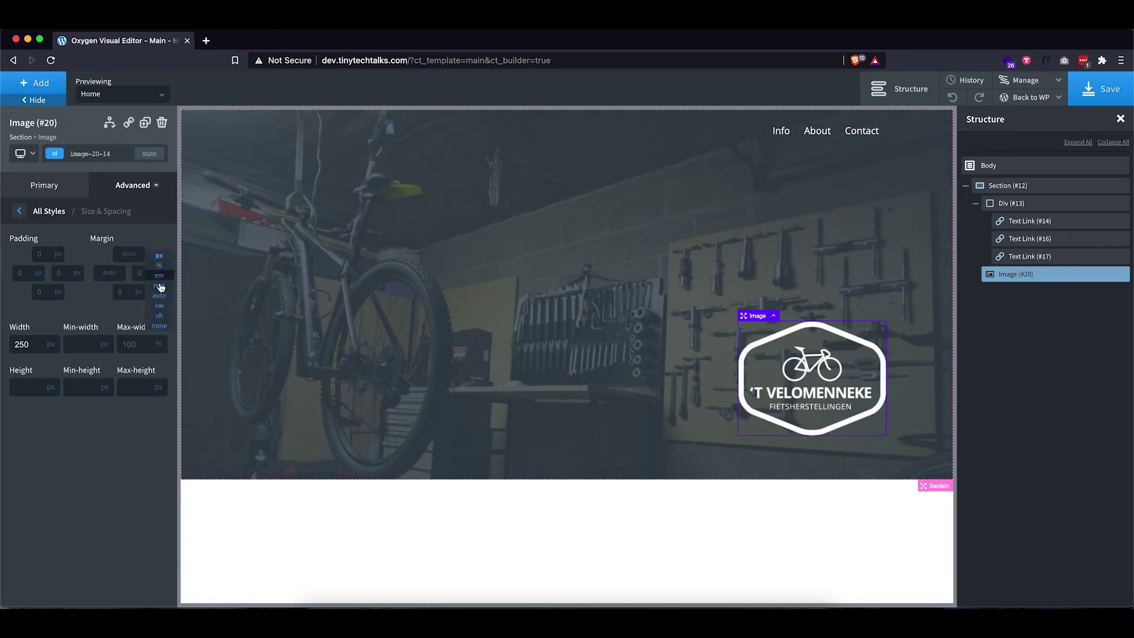
left_click(159, 295)
left_click(138, 291)
left_click(145, 314)
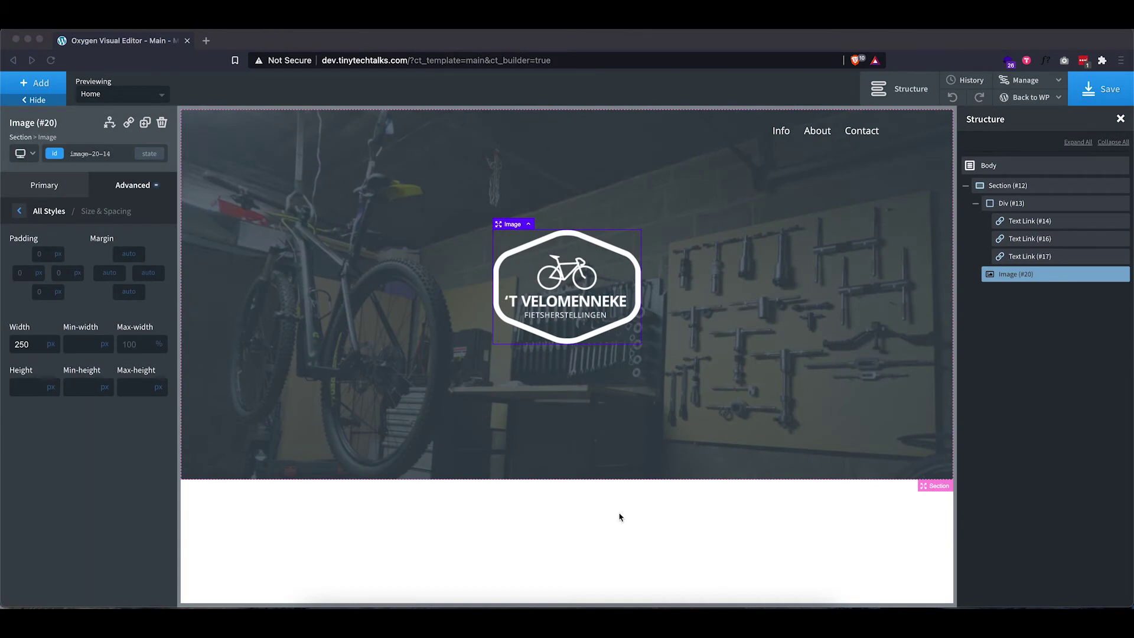
left_click(979, 186)
left_click(966, 186)
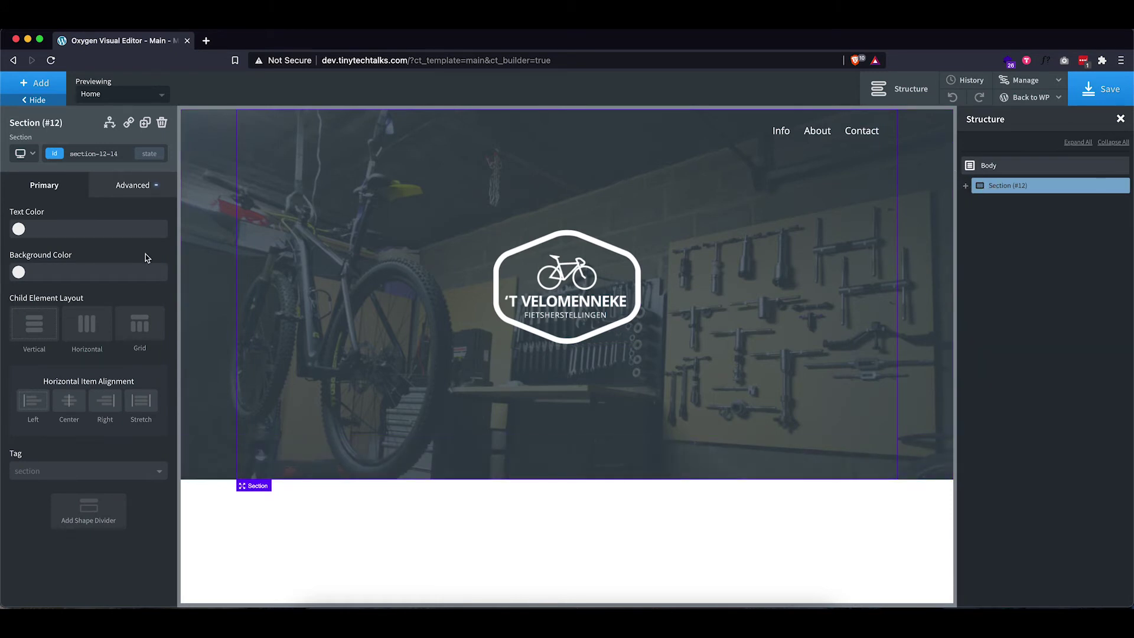
Add an Inner Content element to the Main template, found by searching 'inn'
left_click(53, 86)
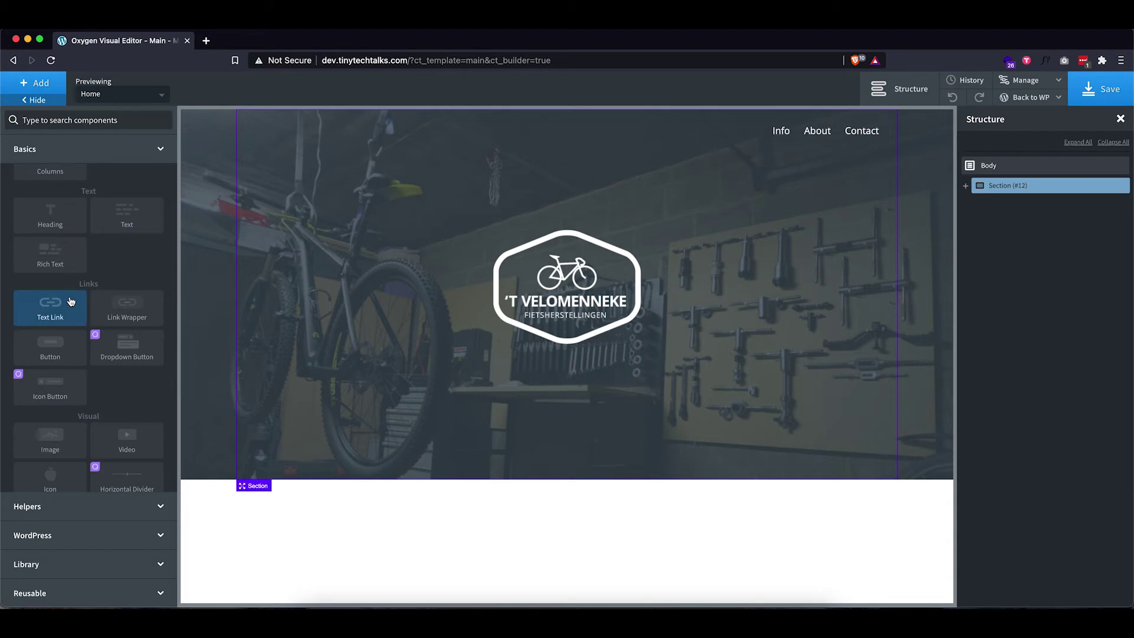
scroll(70, 301, "down", 2)
left_click(62, 119)
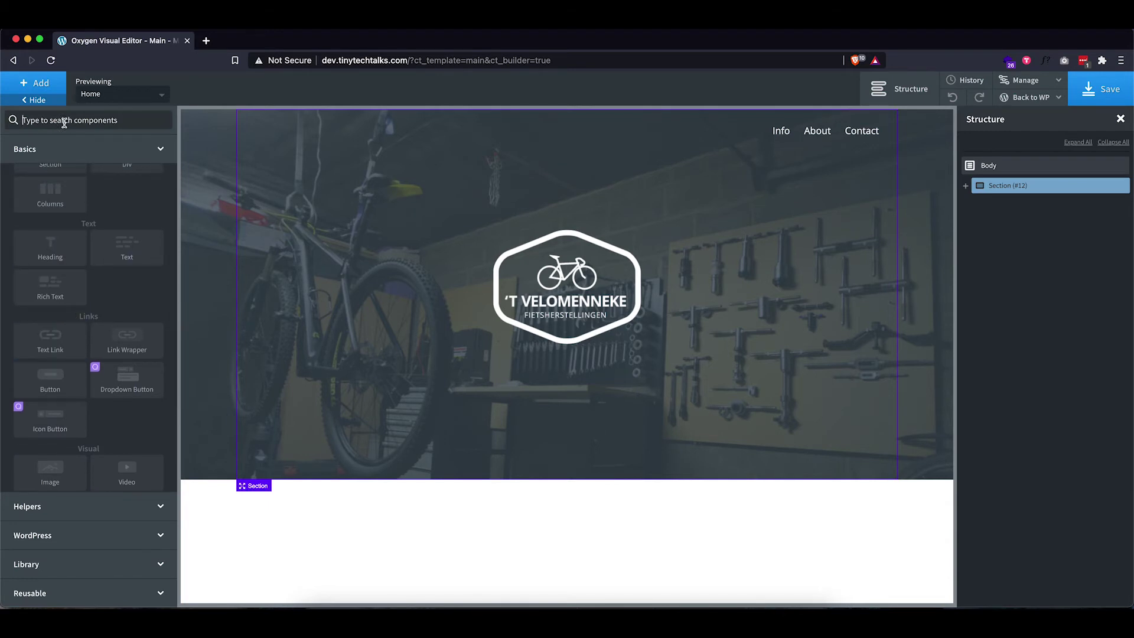
type("inn")
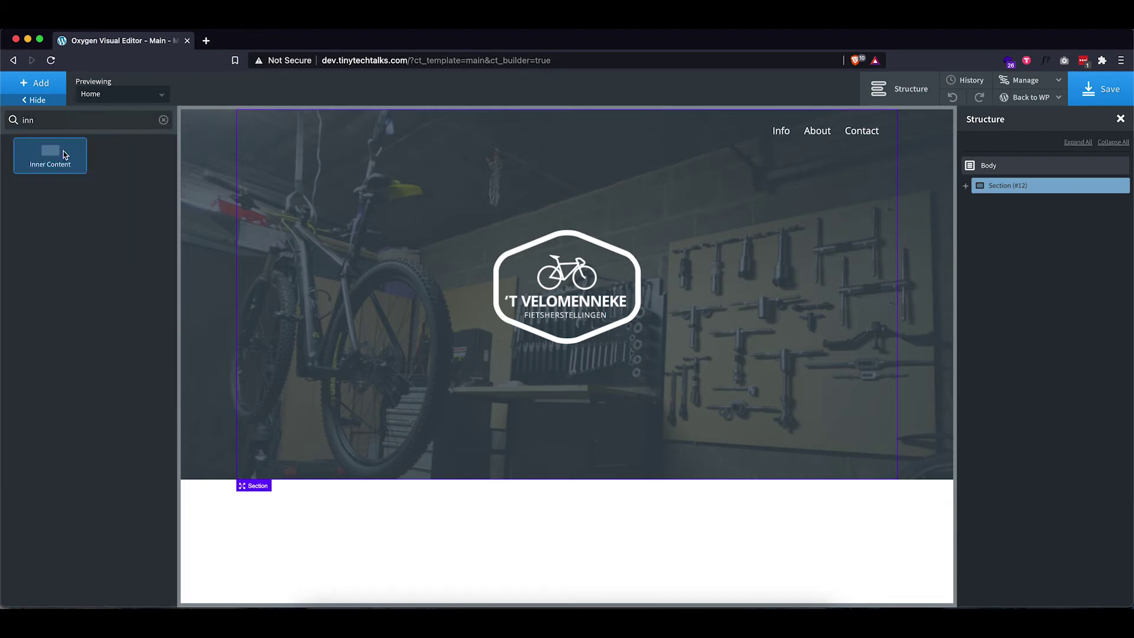
left_click(65, 154)
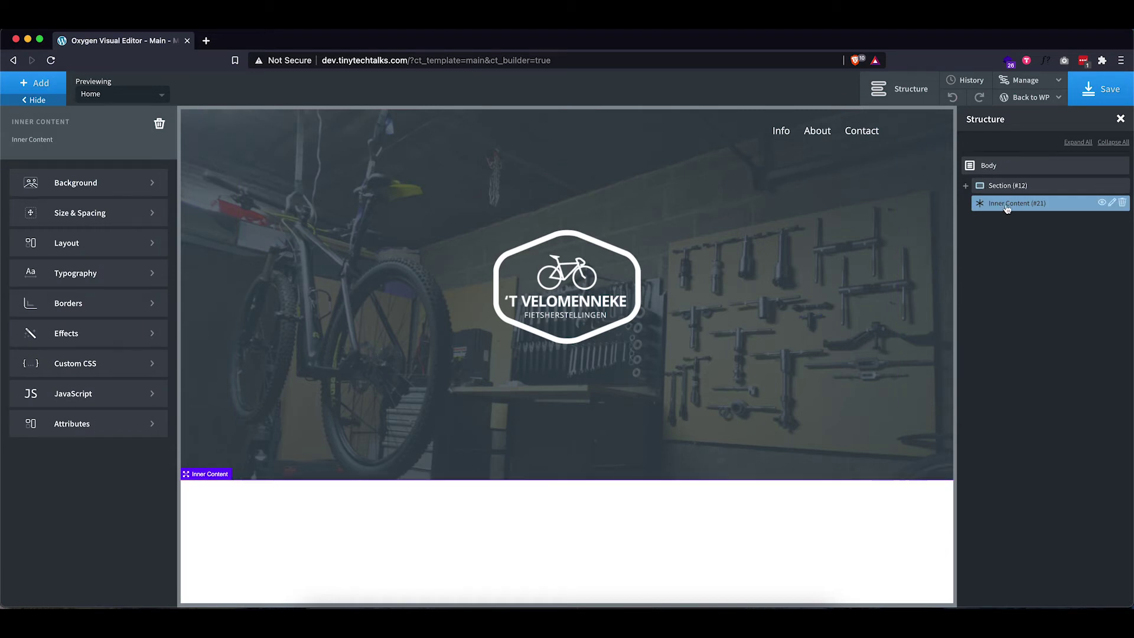
Add a new empty Section below the hero from the Basics components
left_click(35, 82)
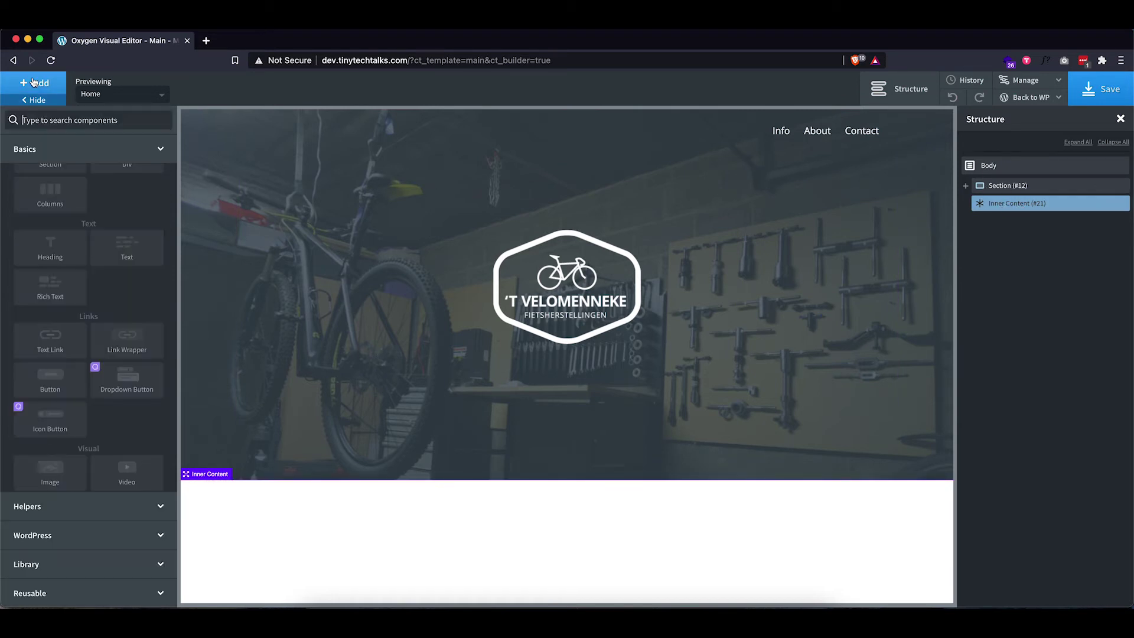
scroll(59, 251, "up", 2)
left_click(54, 200)
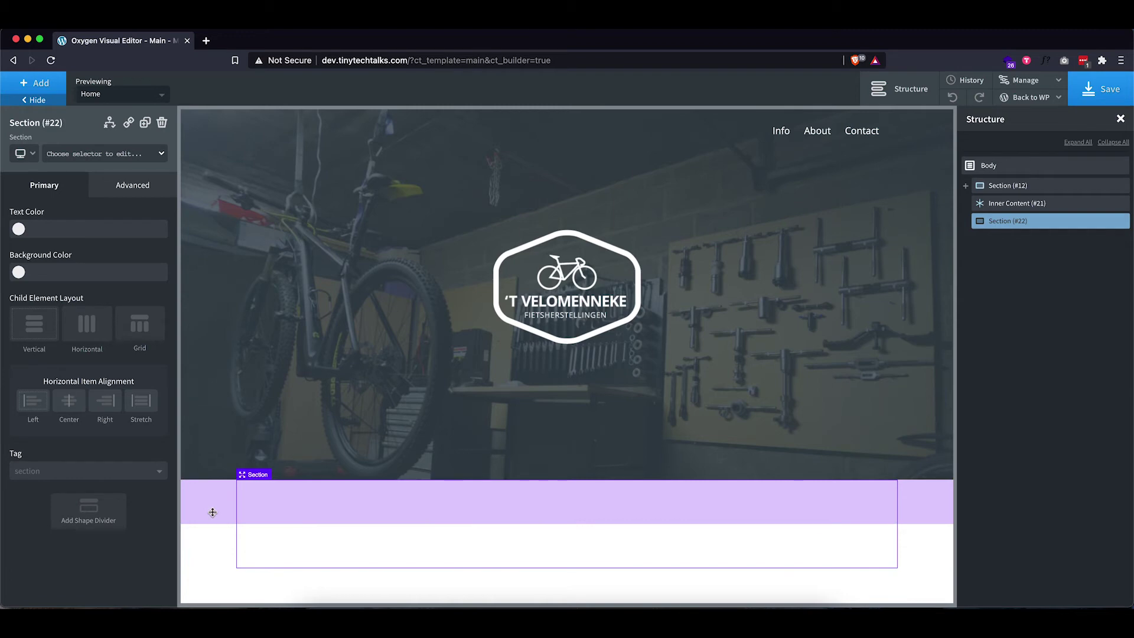
Give Section #22 the global Dark-blue background colour, matching the Adobe XD design
left_click(705, 611)
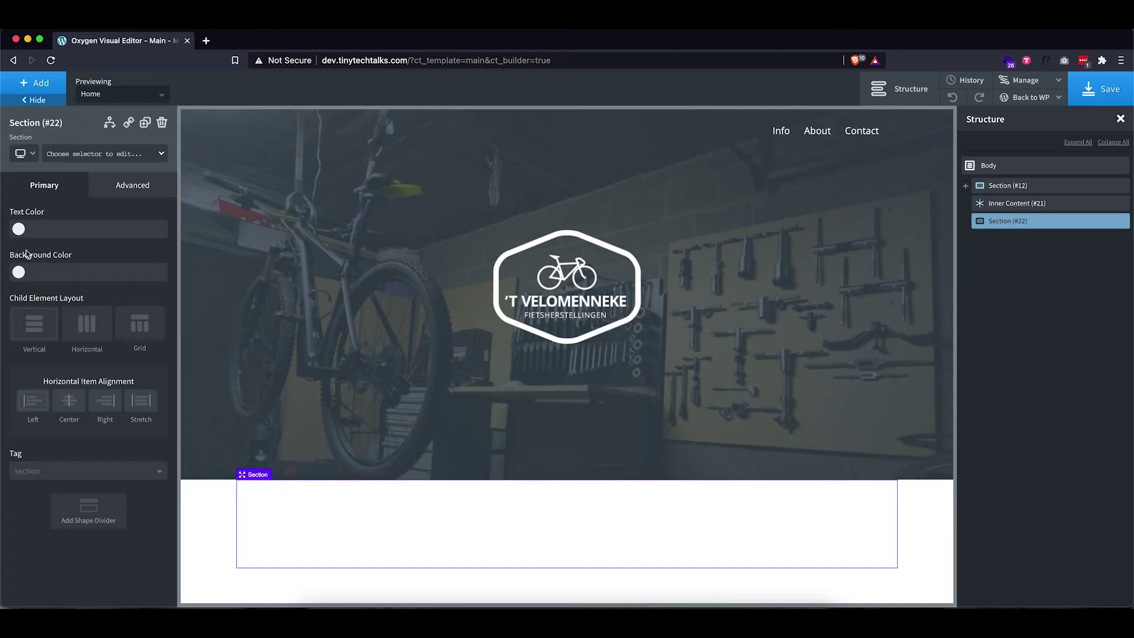
left_click(20, 273)
left_click(26, 421)
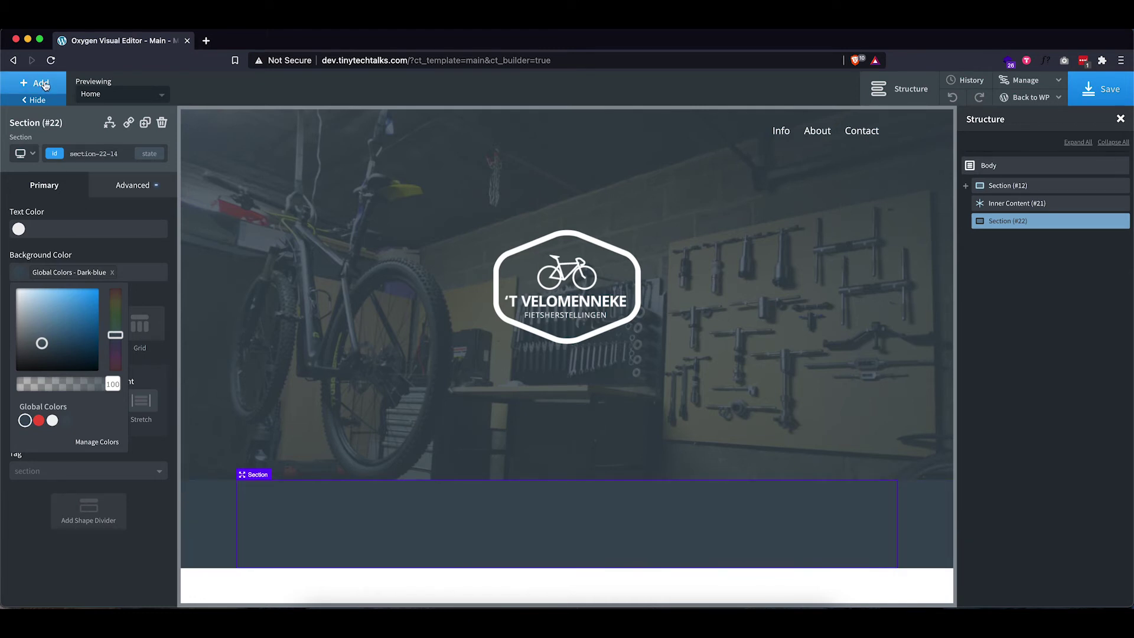
Add a Columns element with the 33 33 33 preset to Section #22 and select the first column
left_click(46, 85)
left_click(48, 237)
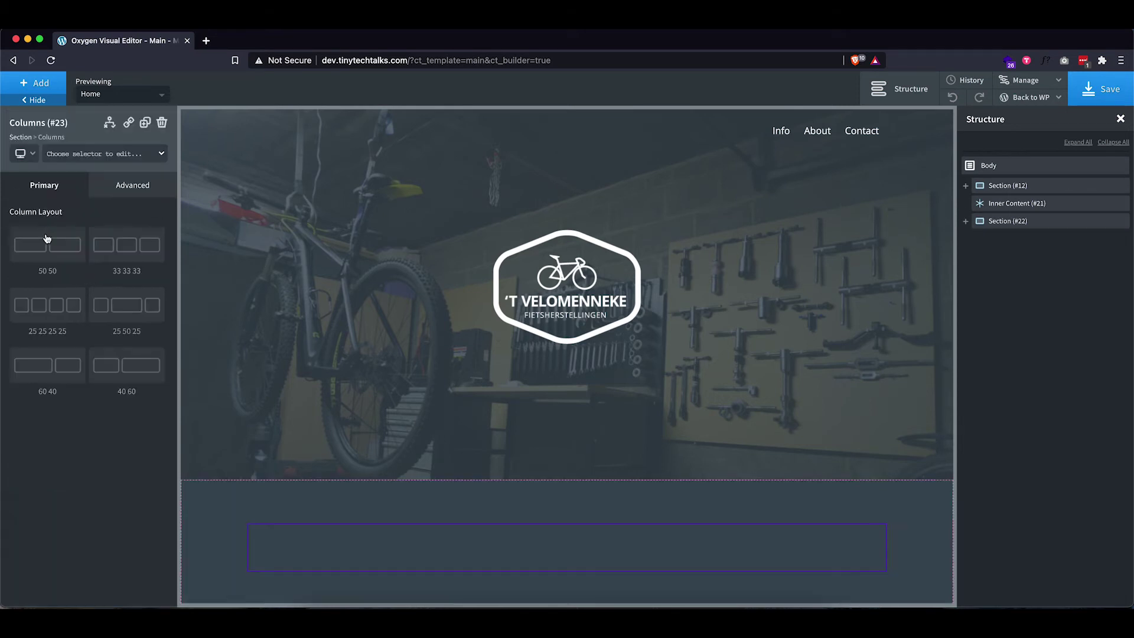
left_click(124, 247)
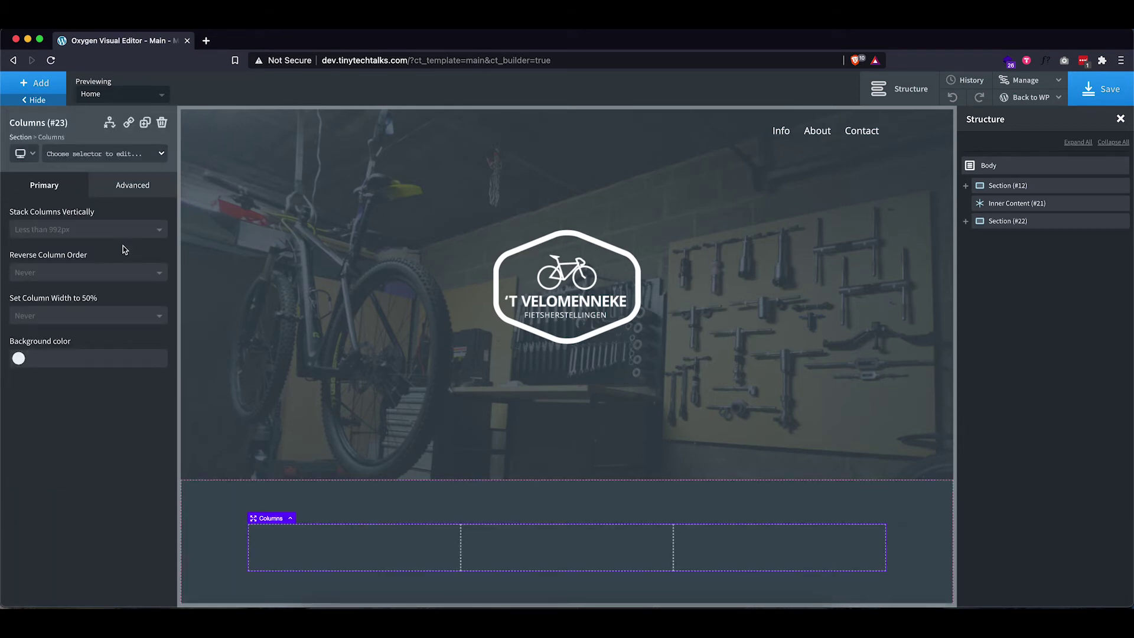
left_click(318, 543)
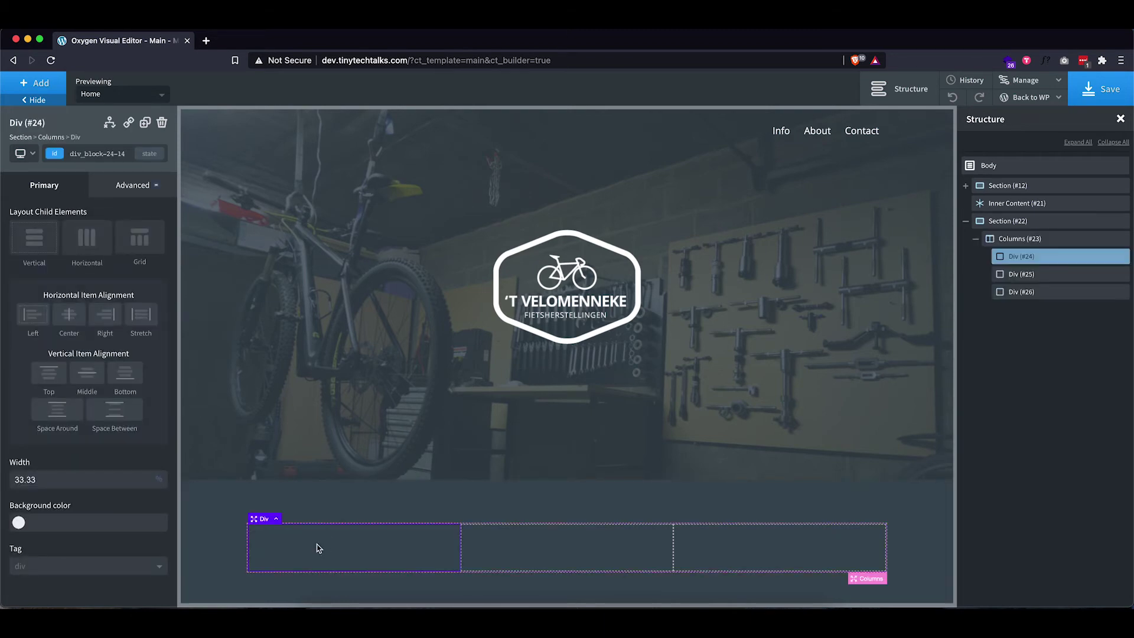
left_click(705, 605)
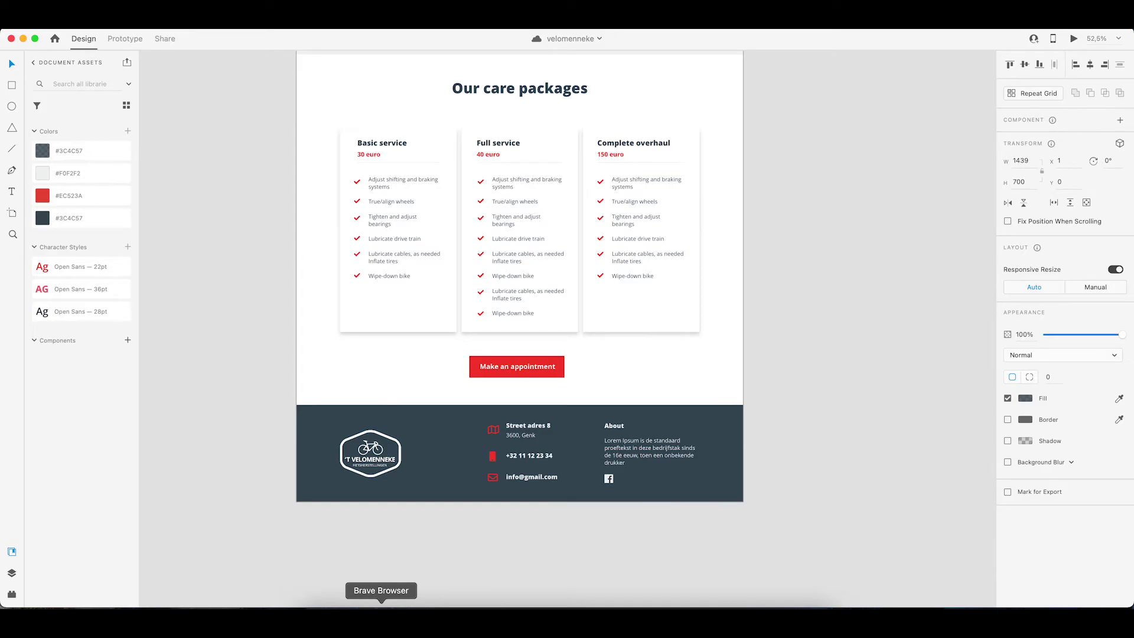
left_click(379, 604)
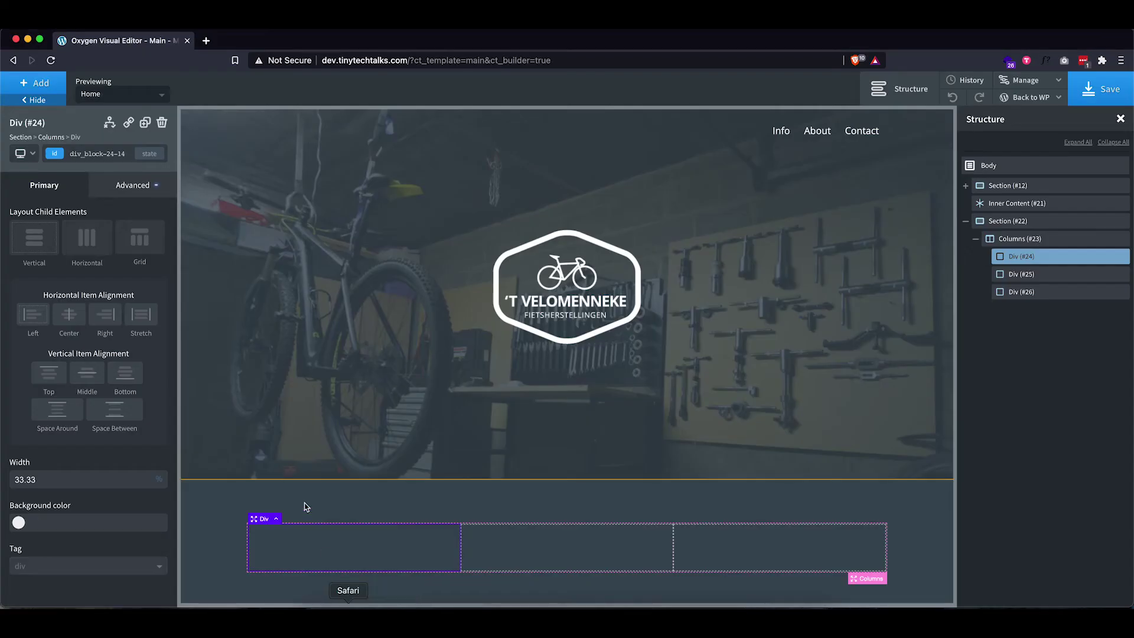
Insert the logo@2x image into the first footer column and set its width to 200
left_click(37, 83)
scroll(58, 267, "down", 5)
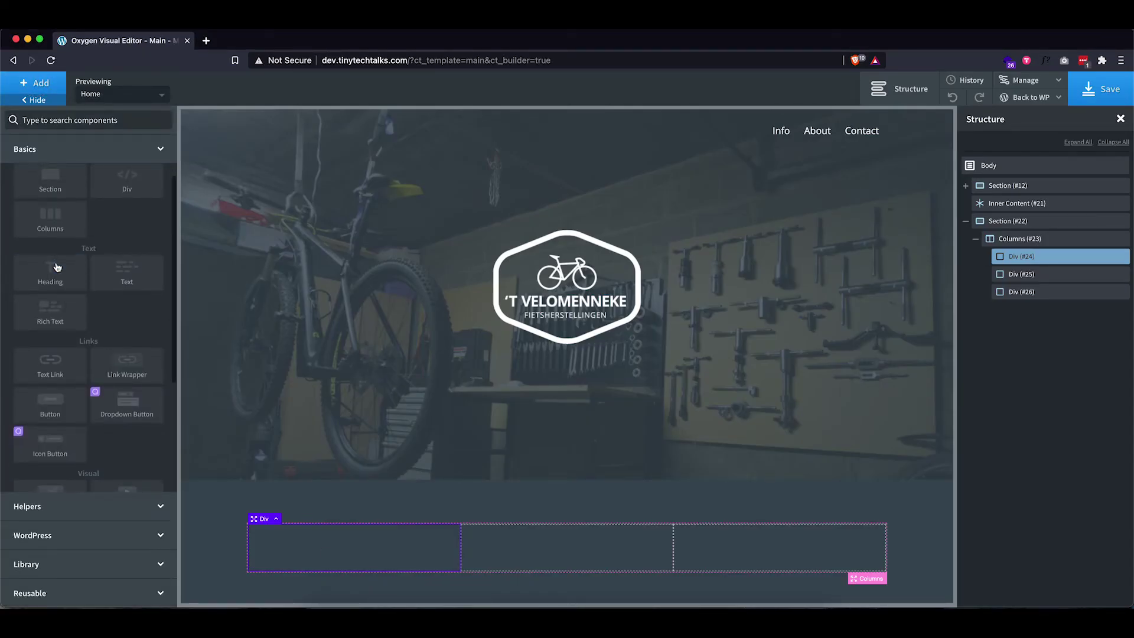
left_click(57, 367)
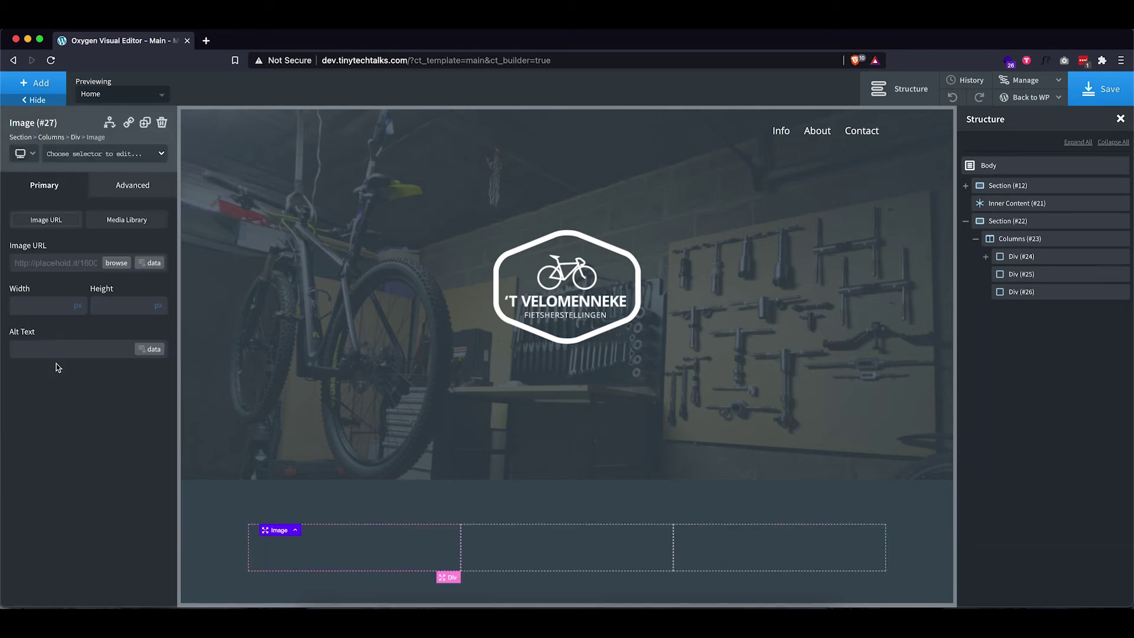
left_click(109, 264)
left_click(72, 248)
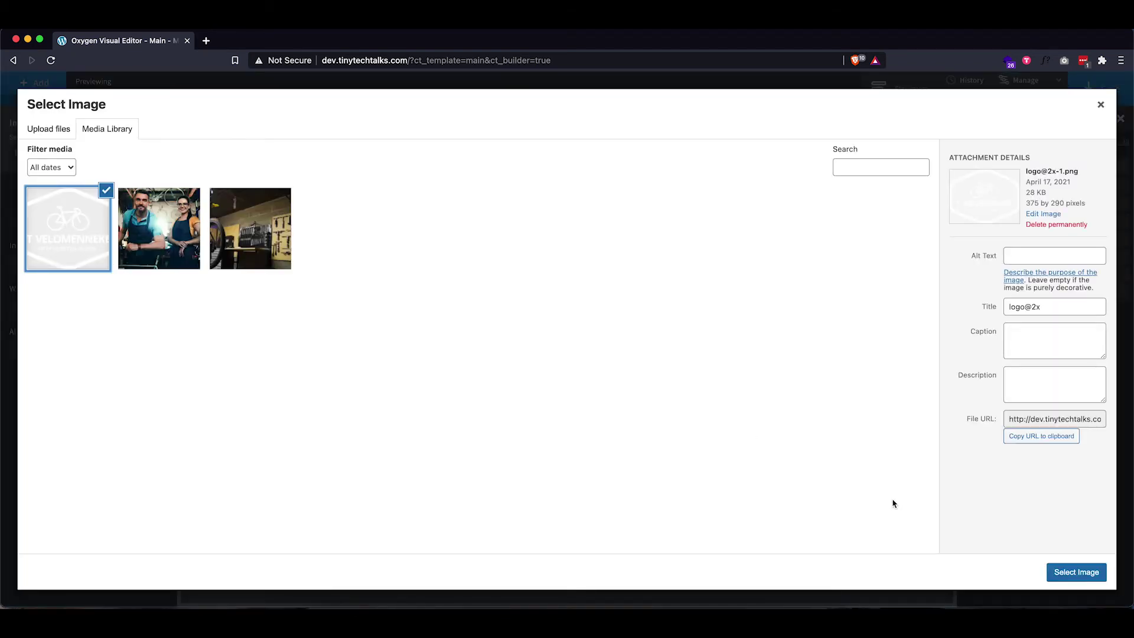
left_click(1069, 575)
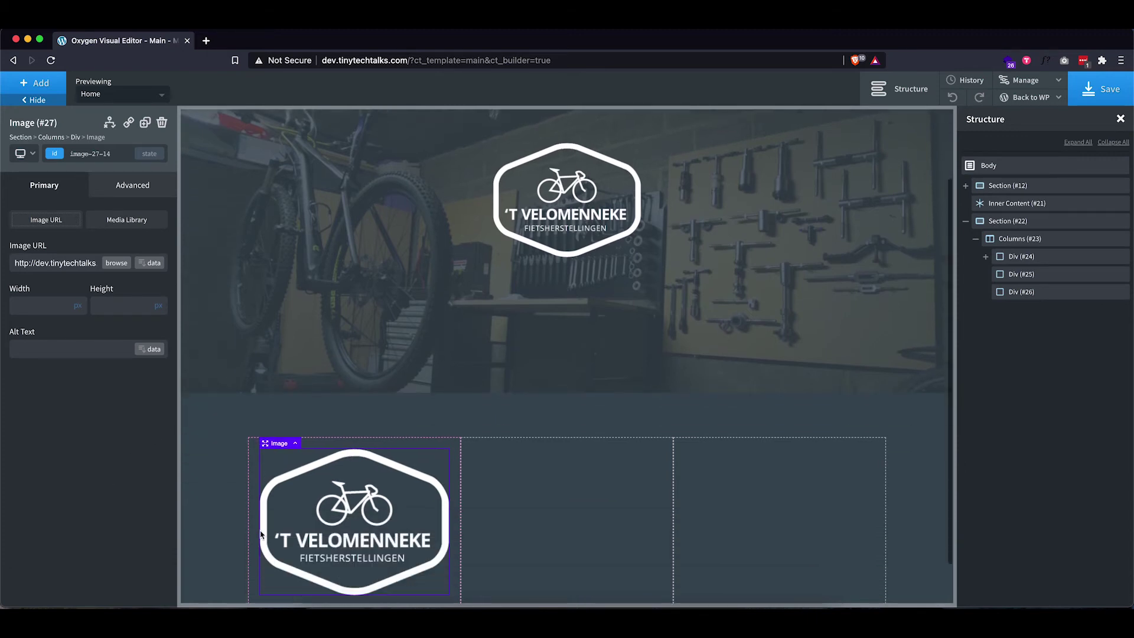
left_click(33, 300)
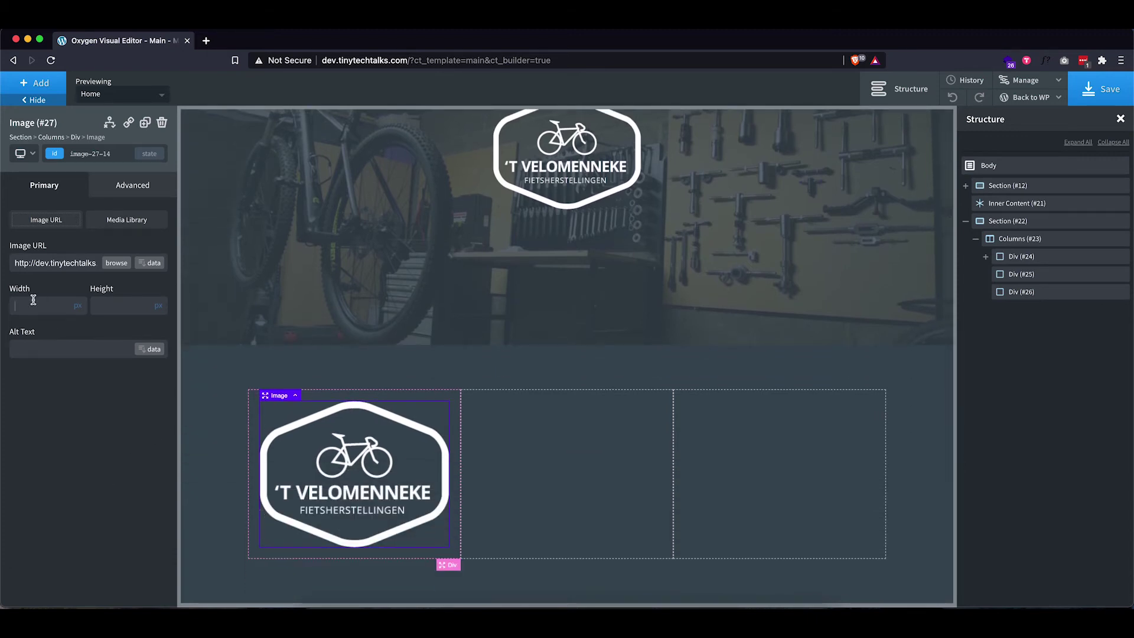
type("200")
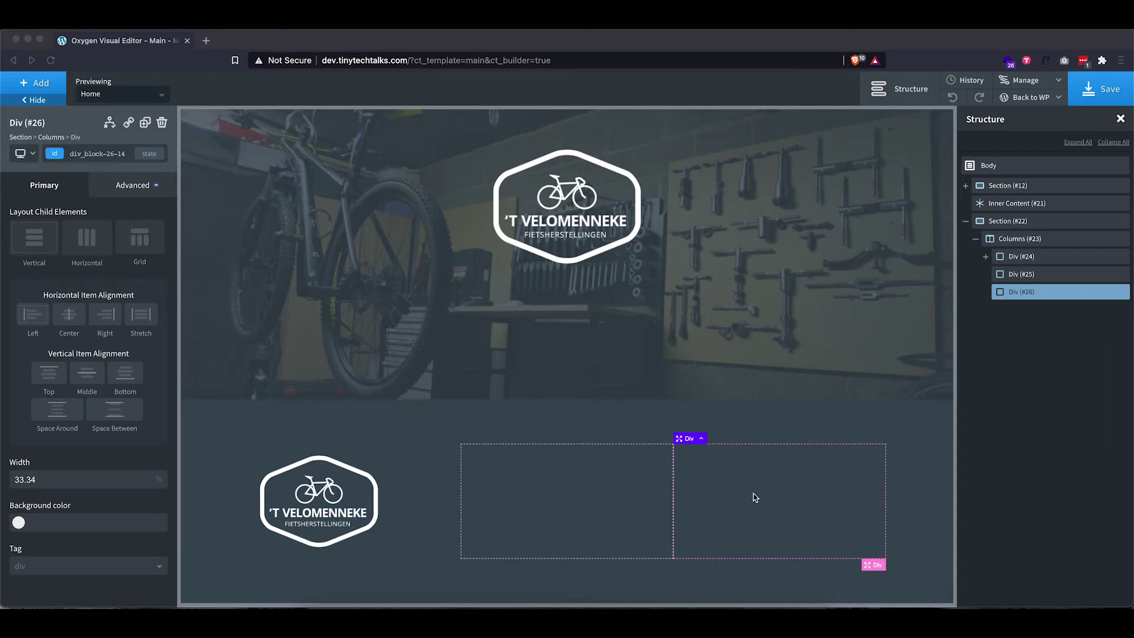
Add a Text element to the third footer column with its tag set to p
left_click(728, 487)
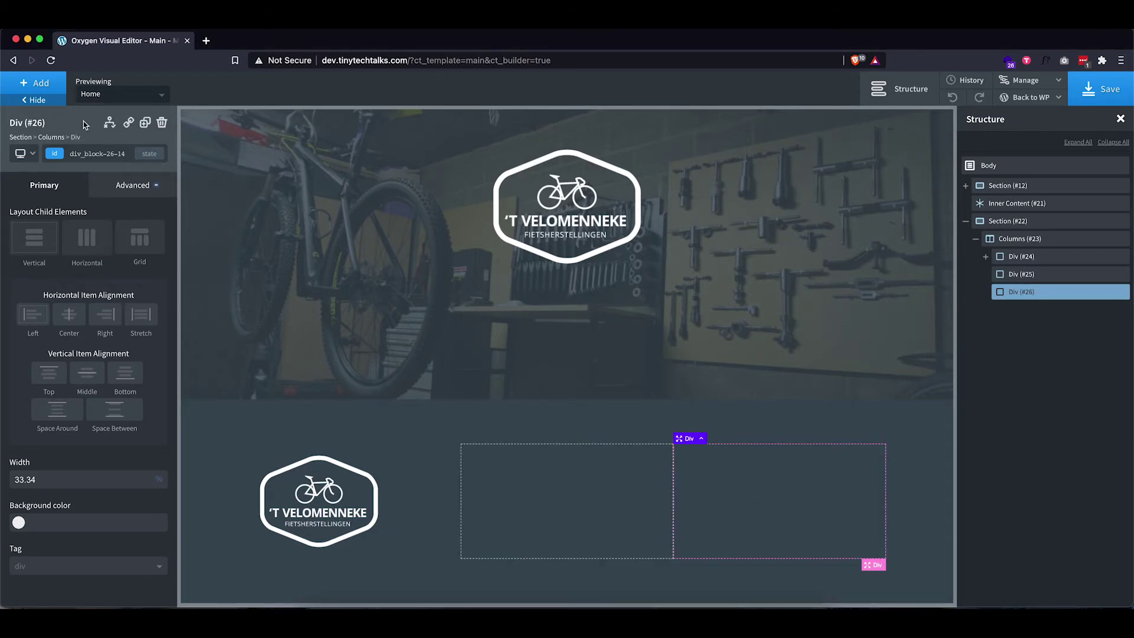
left_click(43, 85)
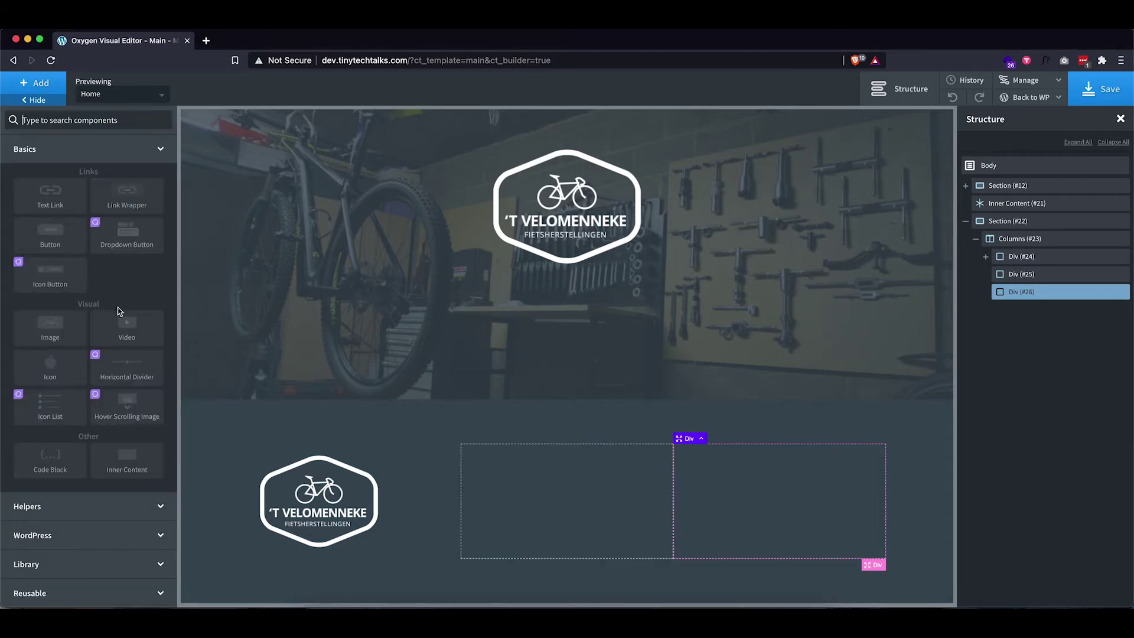
scroll(113, 260, "up", 3)
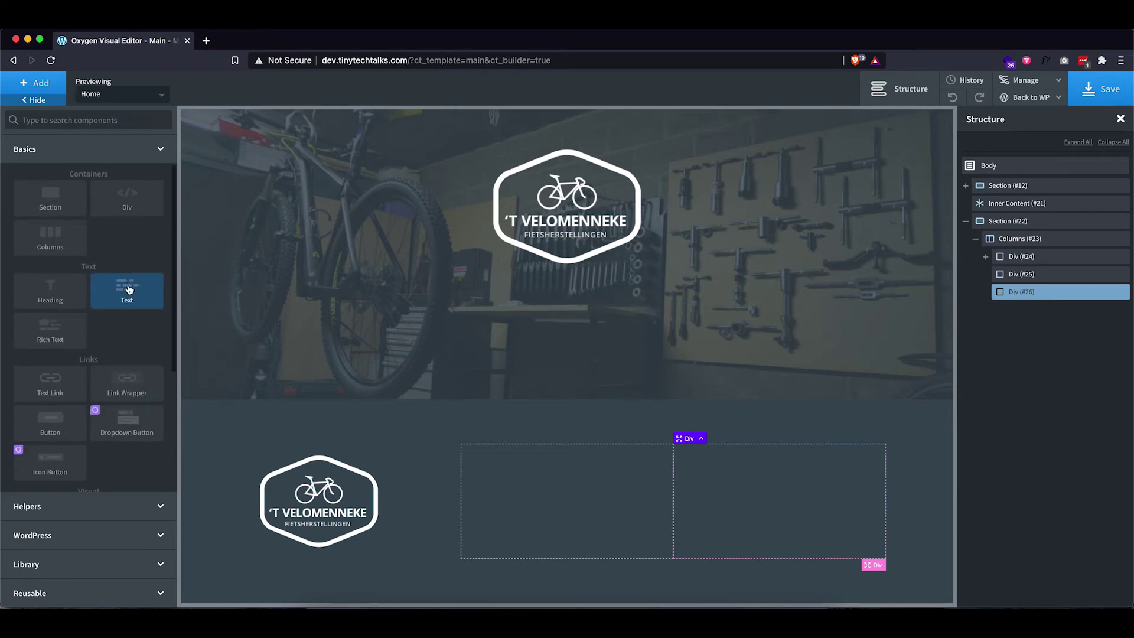
left_click(129, 289)
left_click(42, 401)
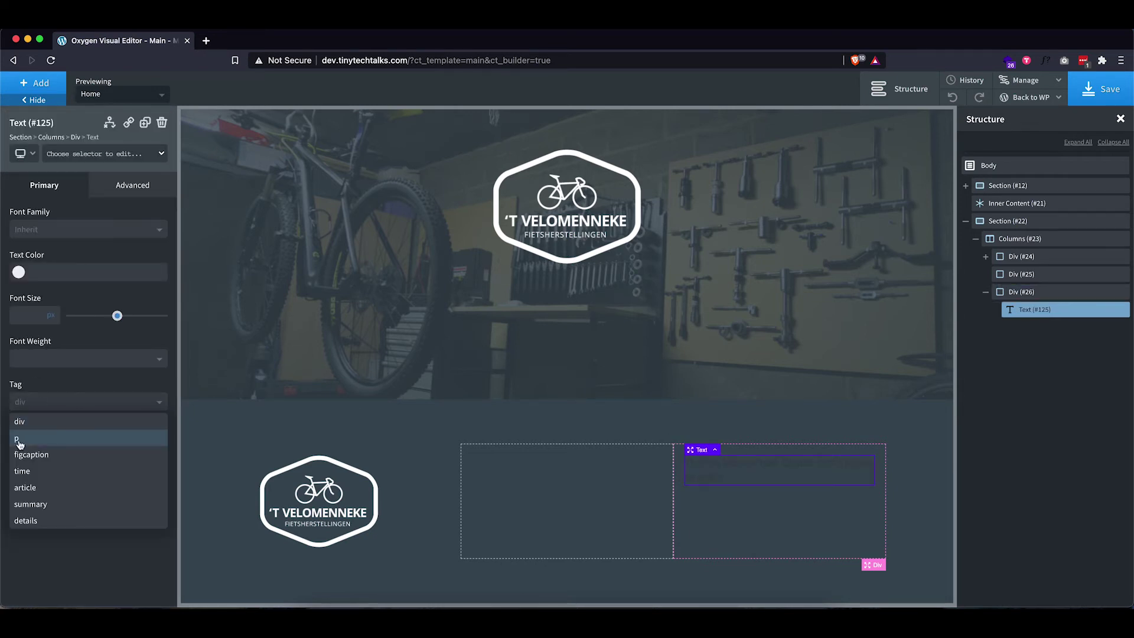
left_click(18, 440)
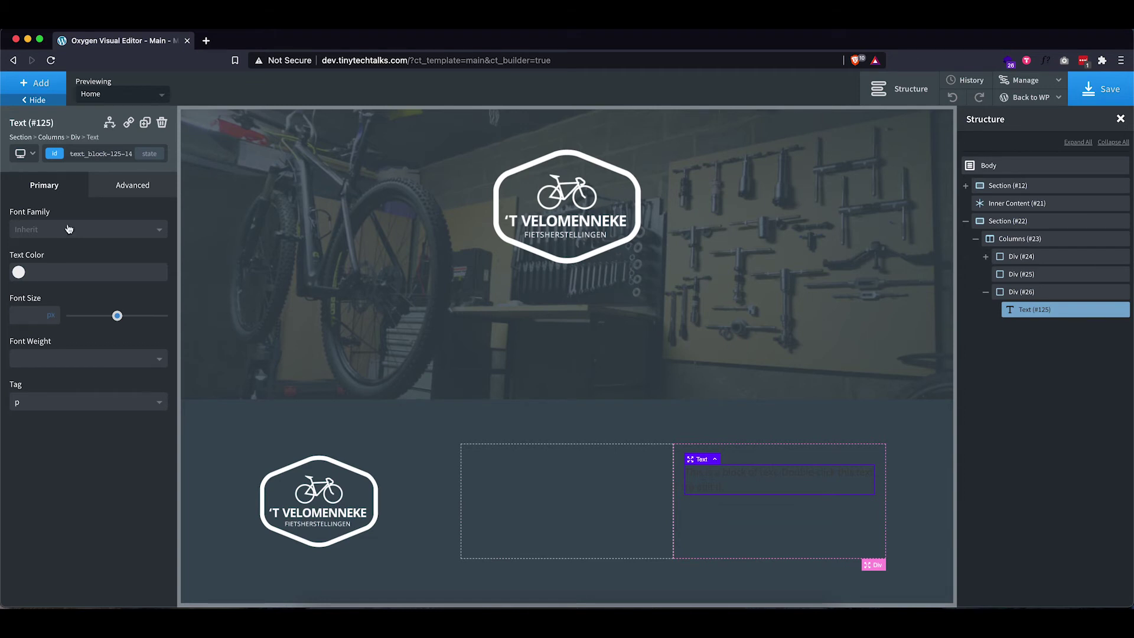
Give the text the footer-title class, the grey global colour and font weight 600
left_click(80, 155)
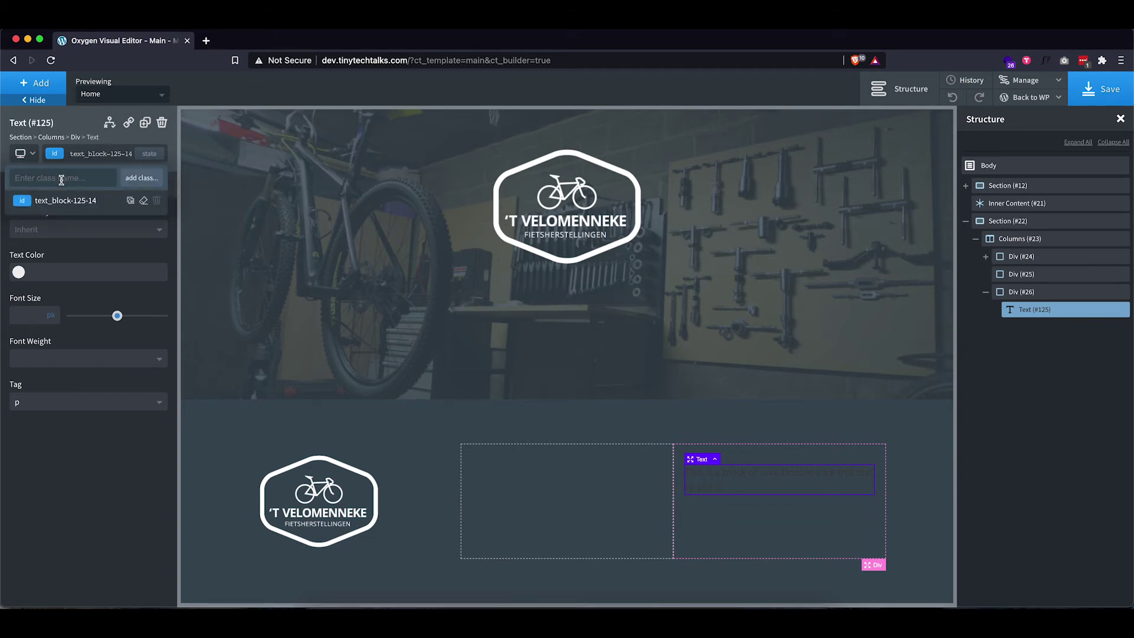
type("footer-title")
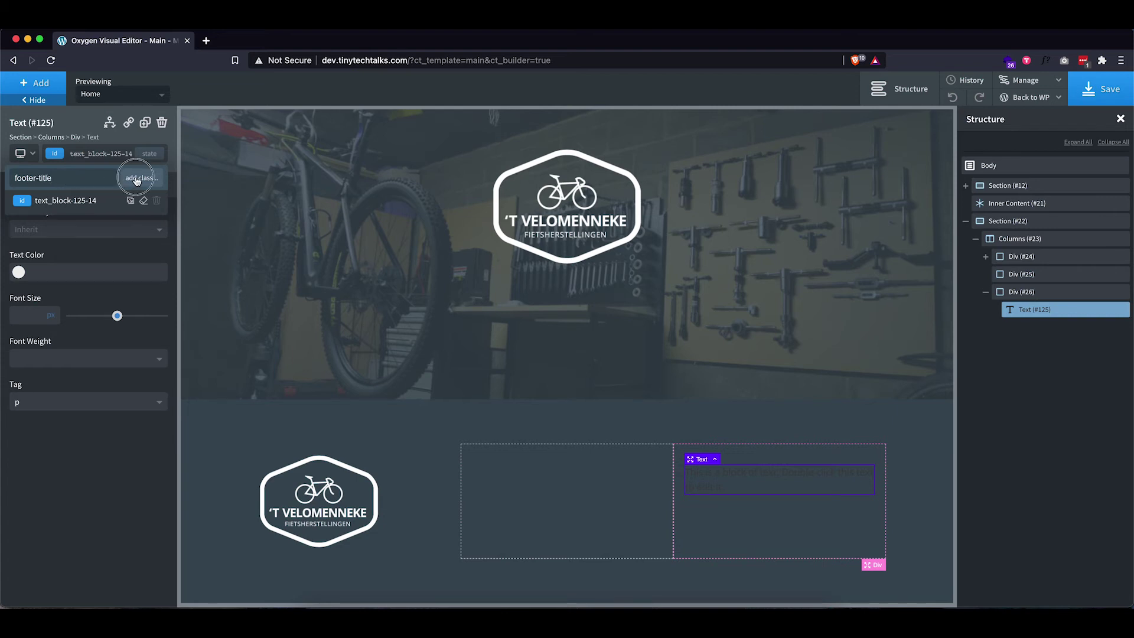
left_click(136, 180)
left_click(19, 272)
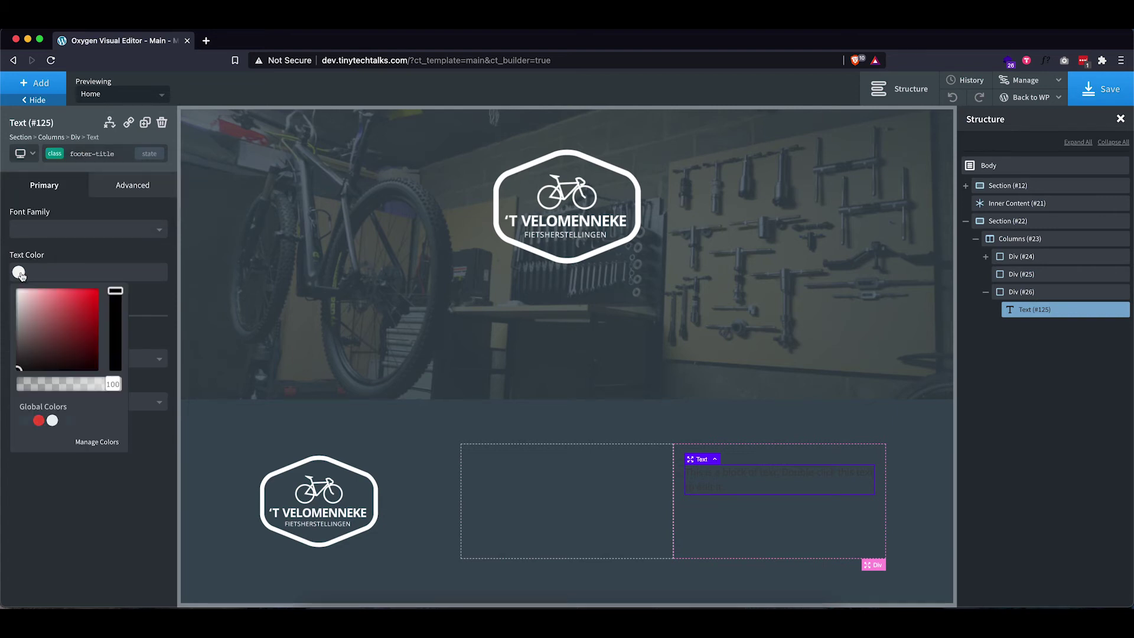
left_click(53, 421)
left_click(62, 475)
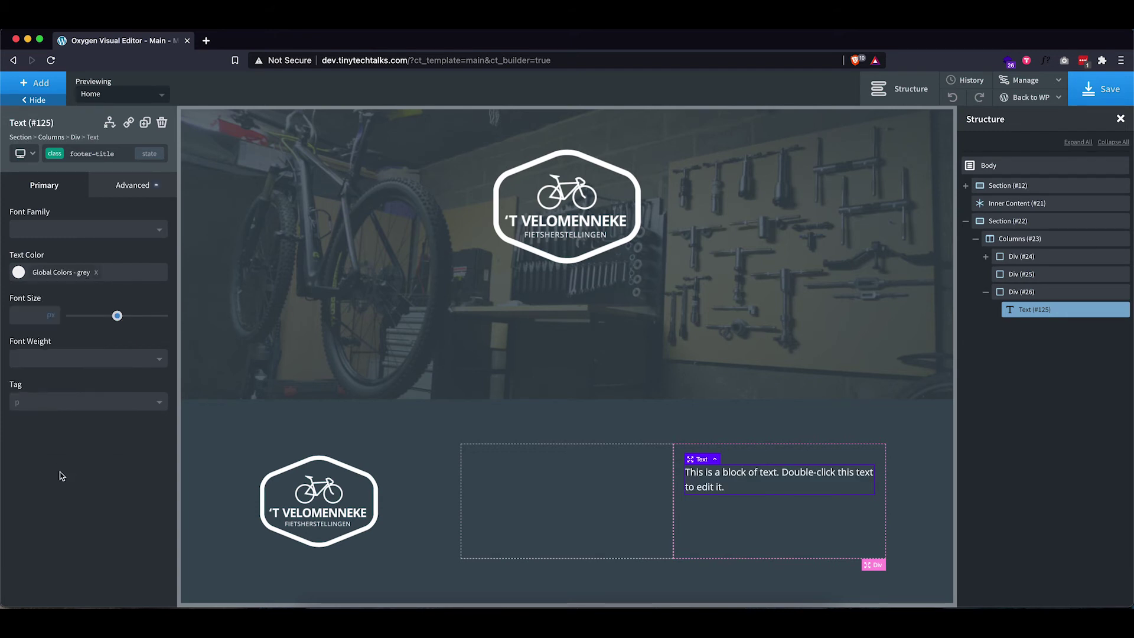
left_click(56, 359)
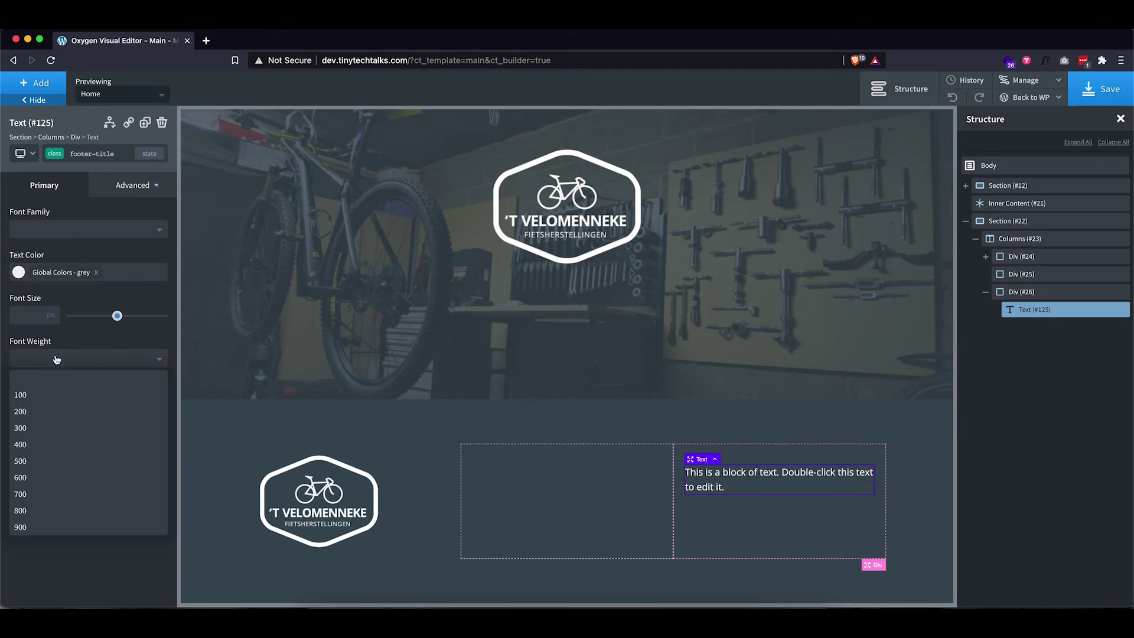
left_click(33, 479)
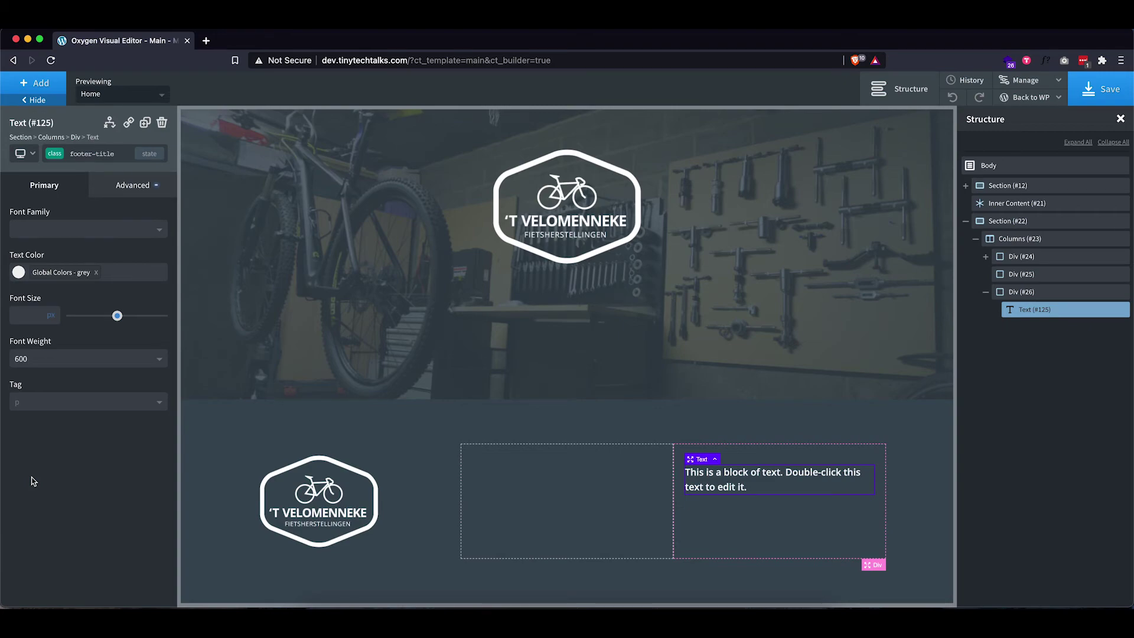
Replace the placeholder with the 'About' heading copied from the Adobe XD mockup
left_click(702, 597)
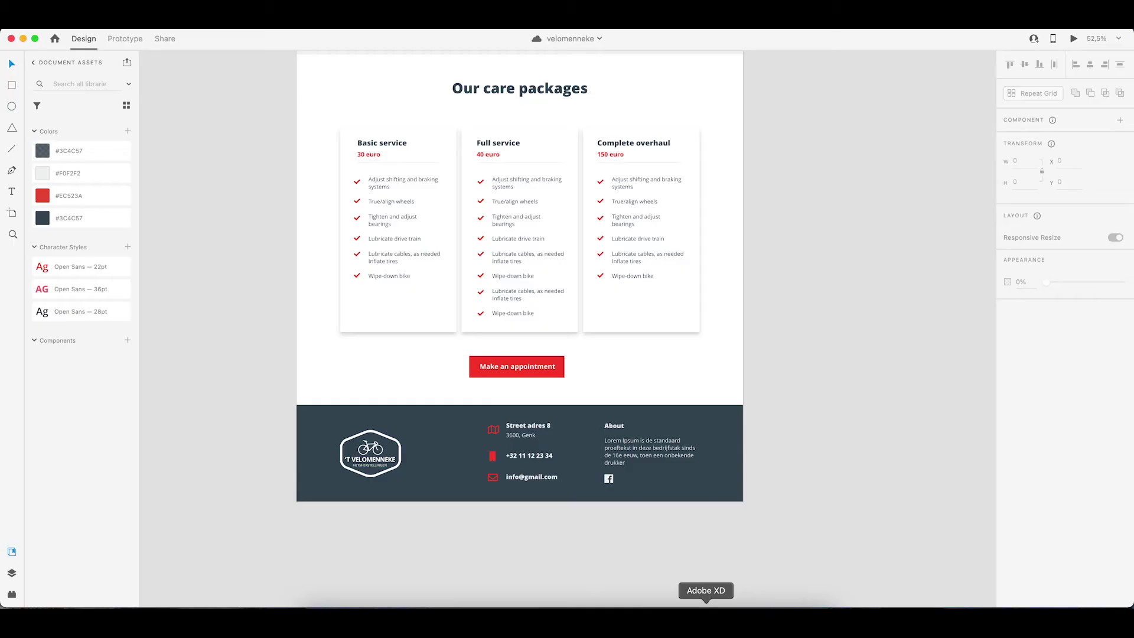
double_click(615, 426)
key("super+c")
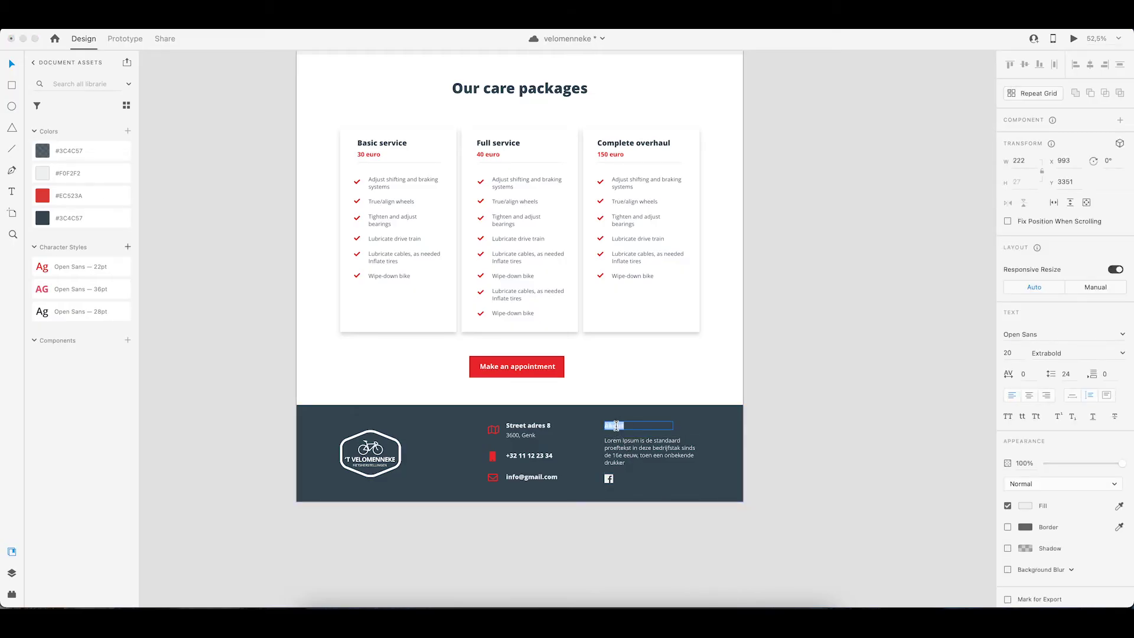
left_click(381, 598)
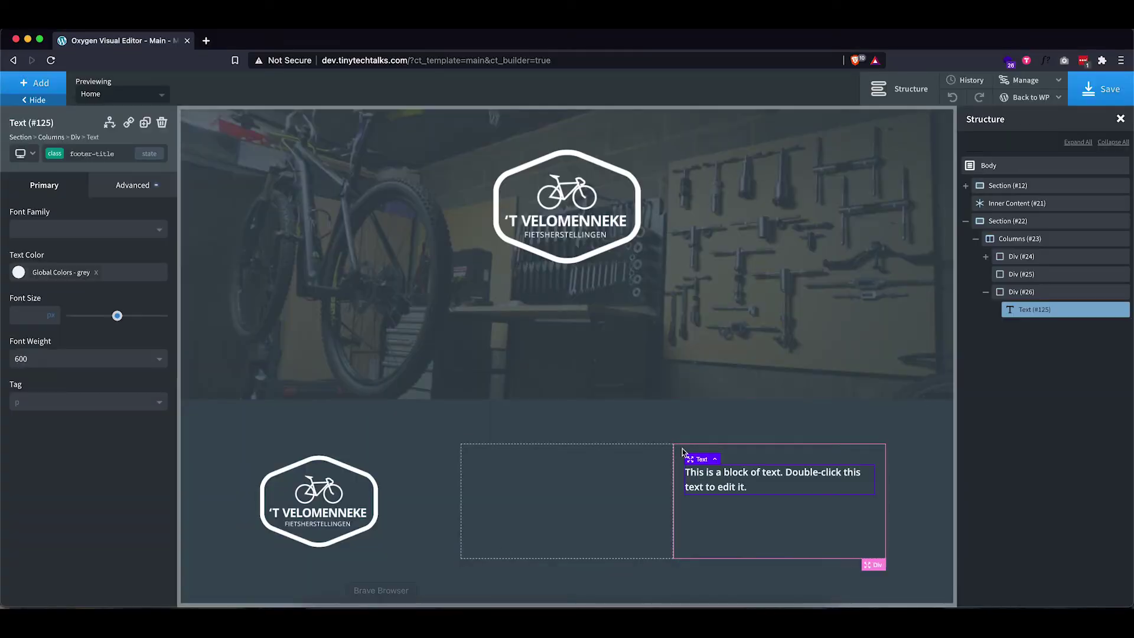
double_click(707, 482)
key("super+v")
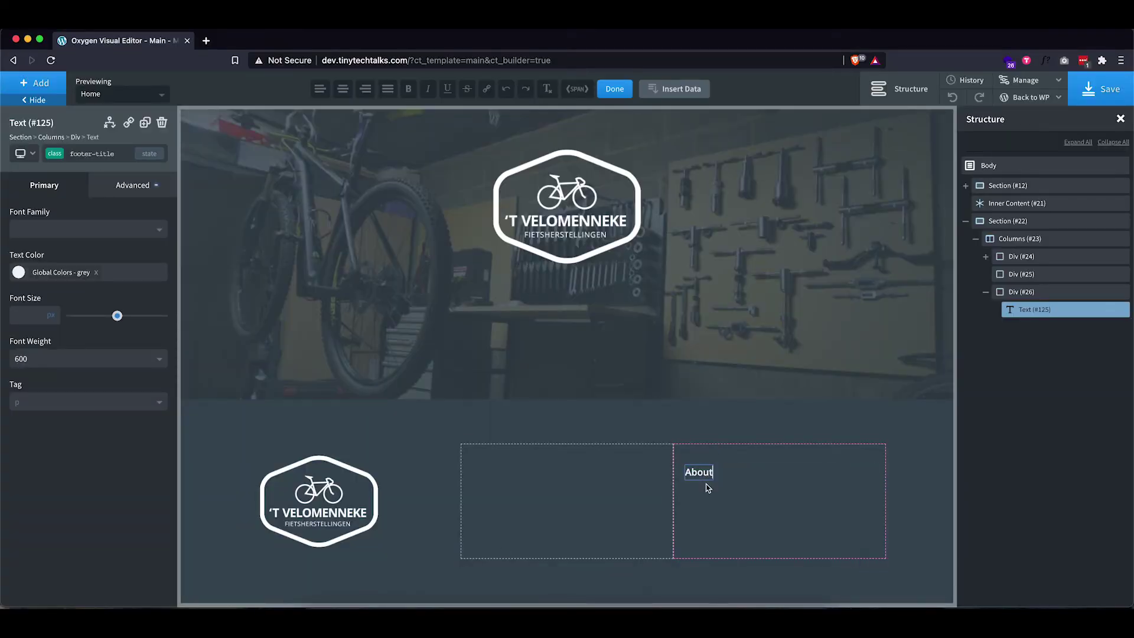
left_click(707, 496)
left_click(702, 480)
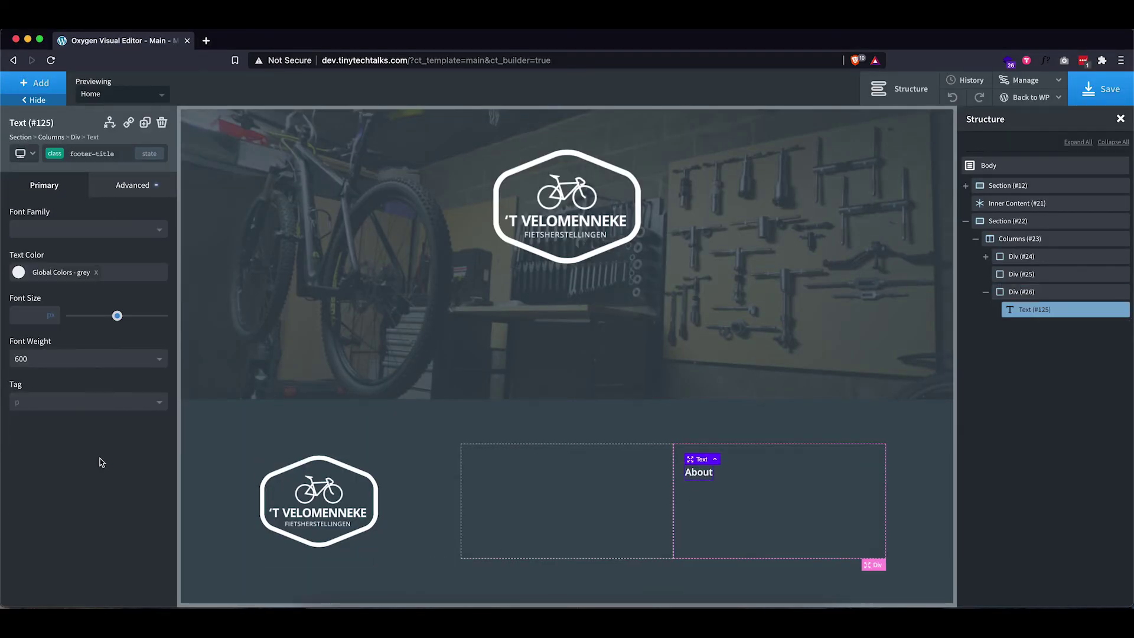
Add a p Text element below About and paste the Lorem Ipsum copy from the XD mockup
left_click(36, 83)
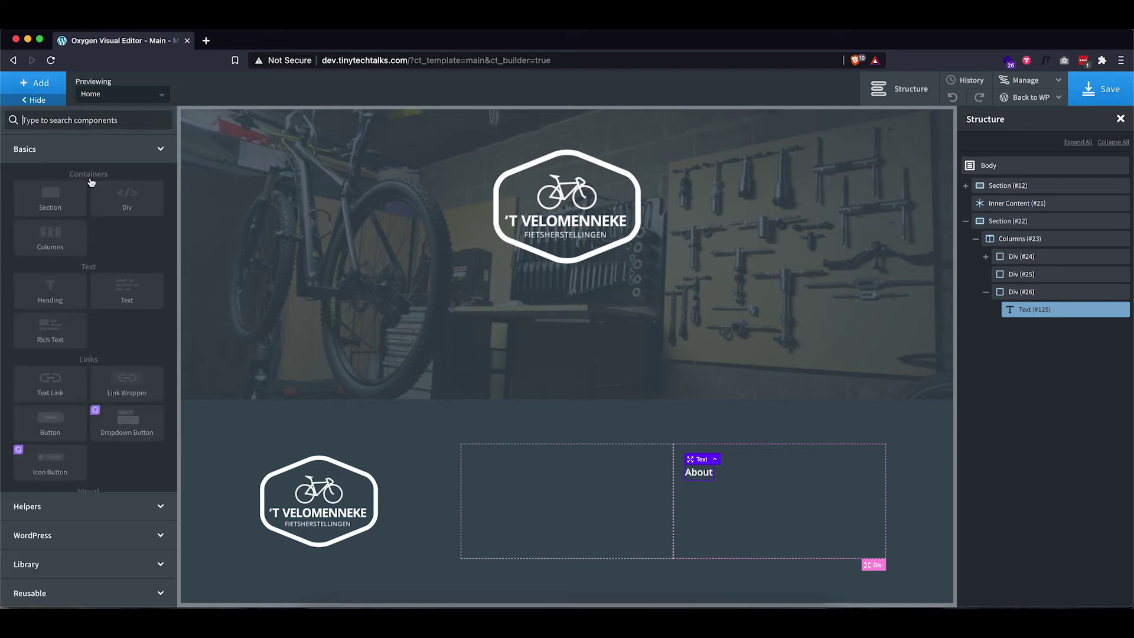
left_click(121, 300)
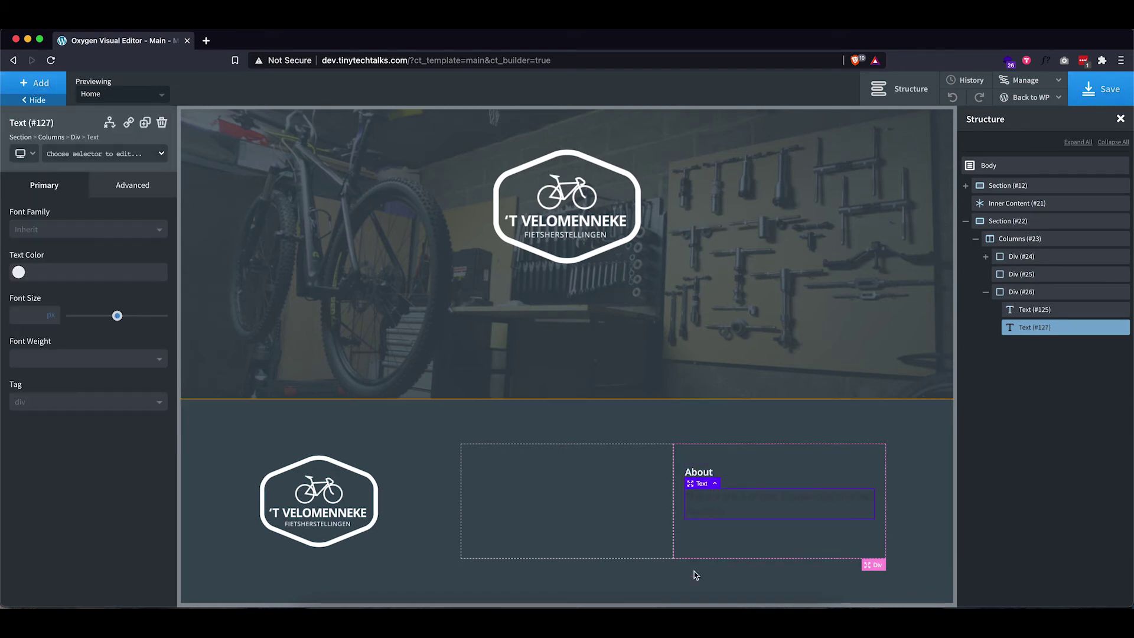
left_click(66, 402)
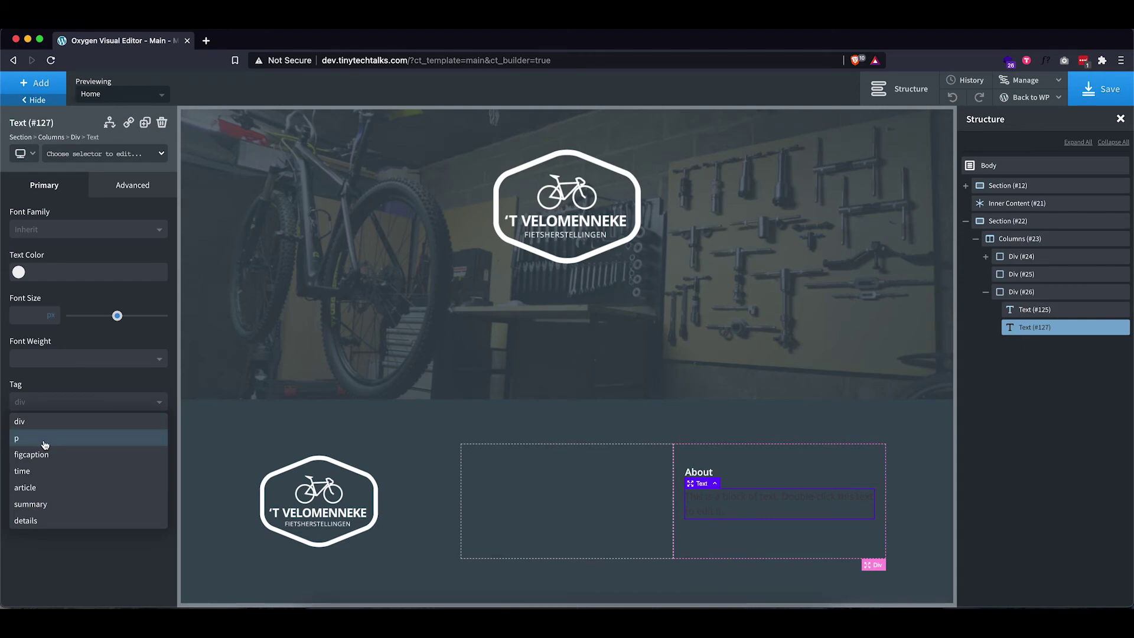
left_click(45, 444)
left_click(706, 609)
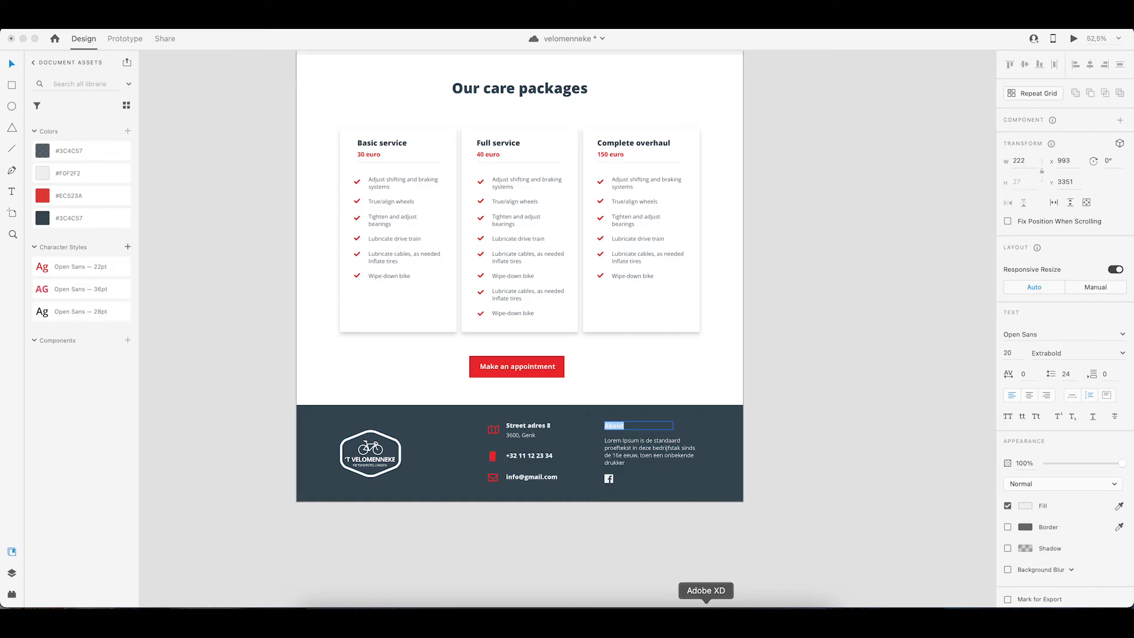
double_click(626, 454)
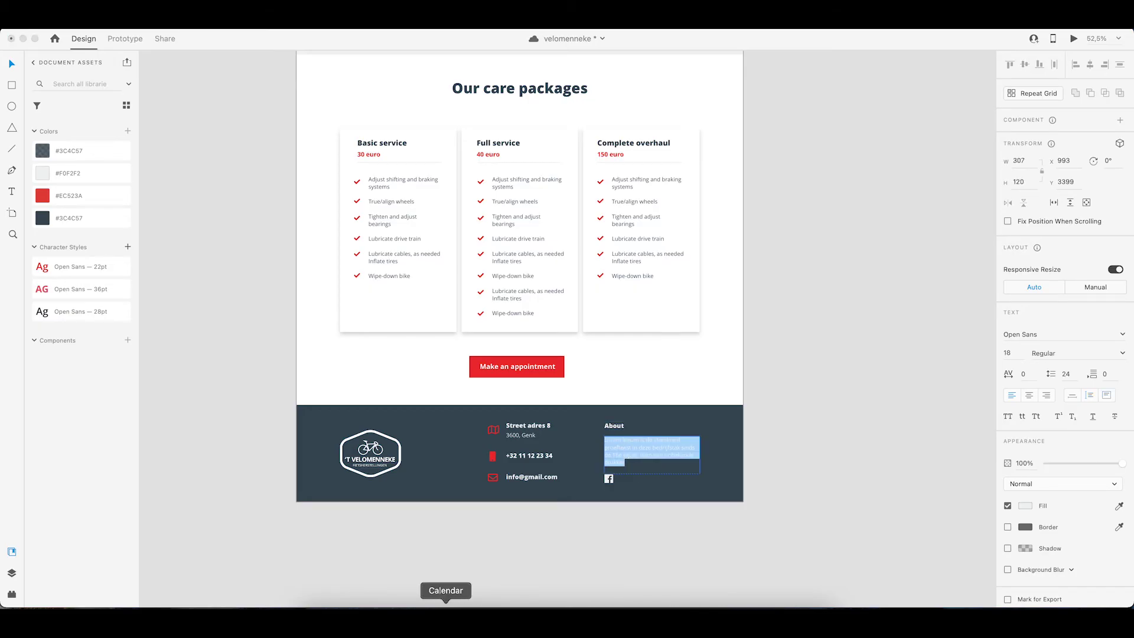
left_click(379, 608)
double_click(723, 515)
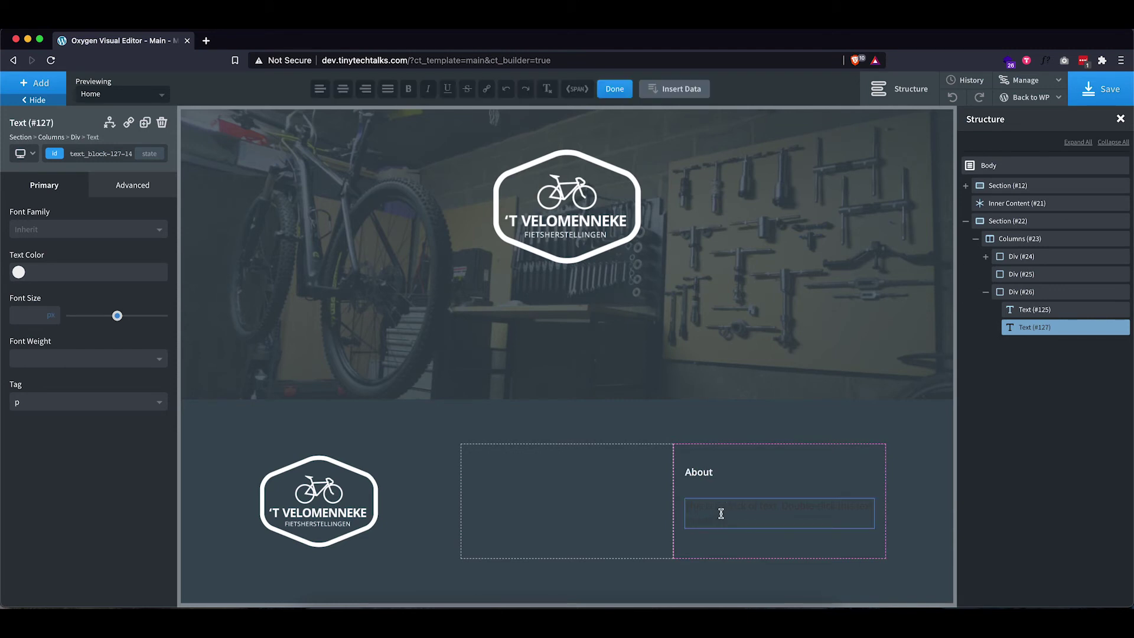
key("super+v")
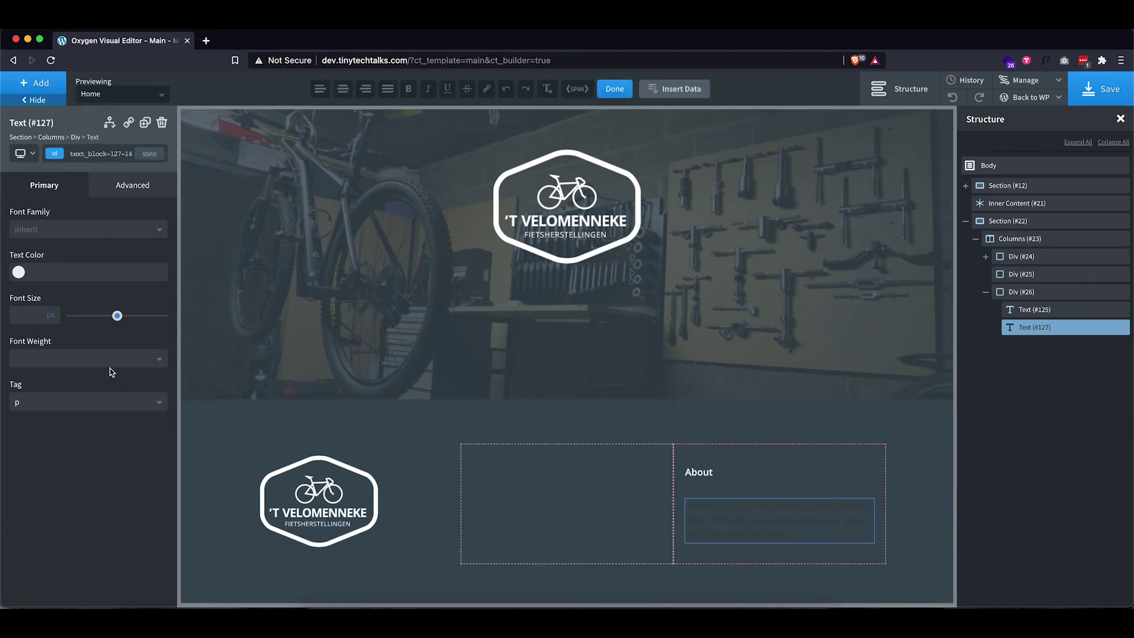
Apply the footer-text class and the grey global text colour to the paragraph
left_click(86, 154)
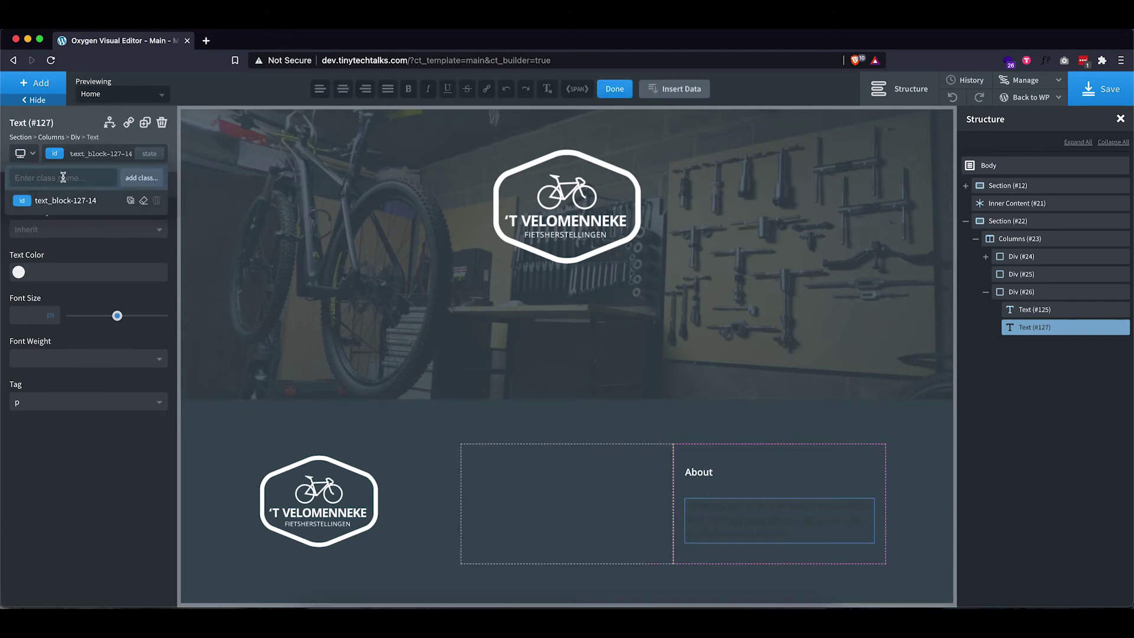
type("fo")
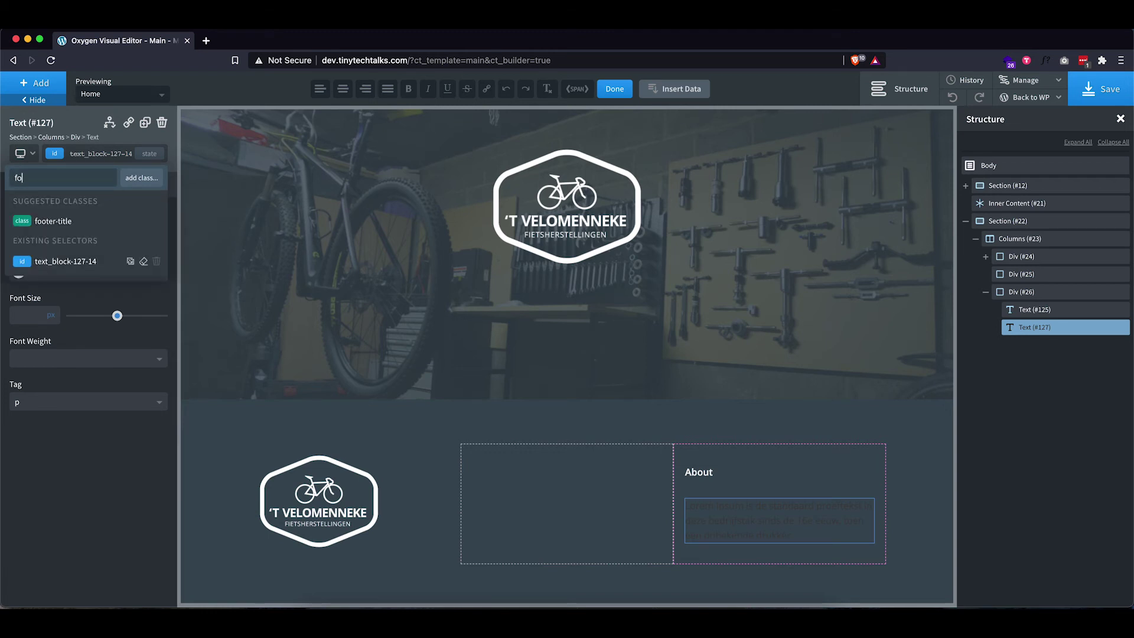
type("oter-text")
left_click(133, 178)
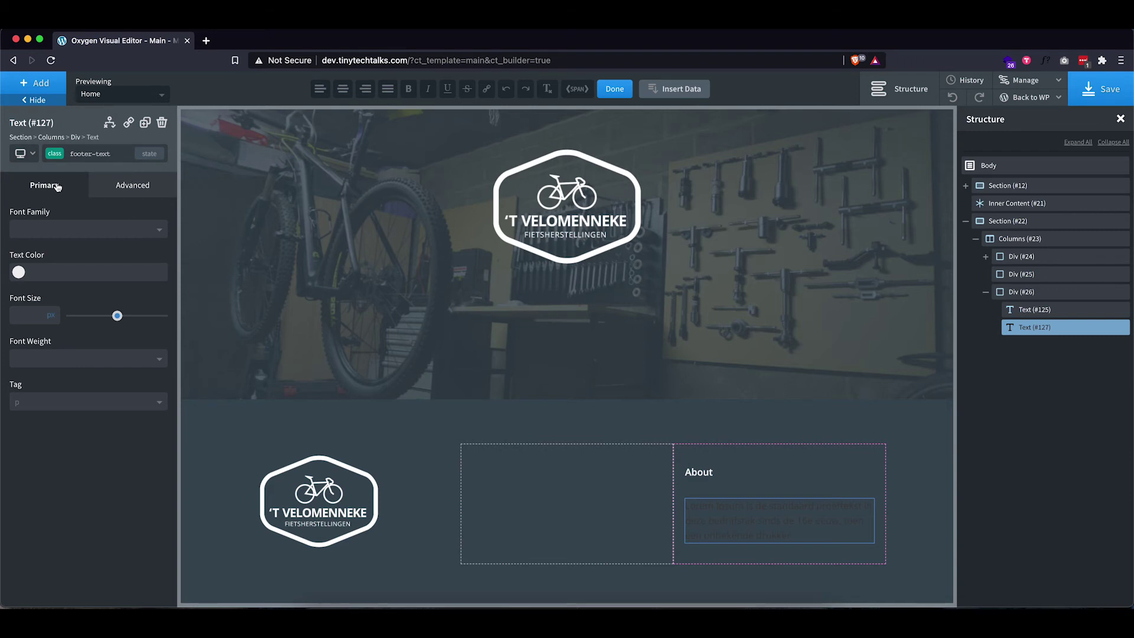
left_click(23, 273)
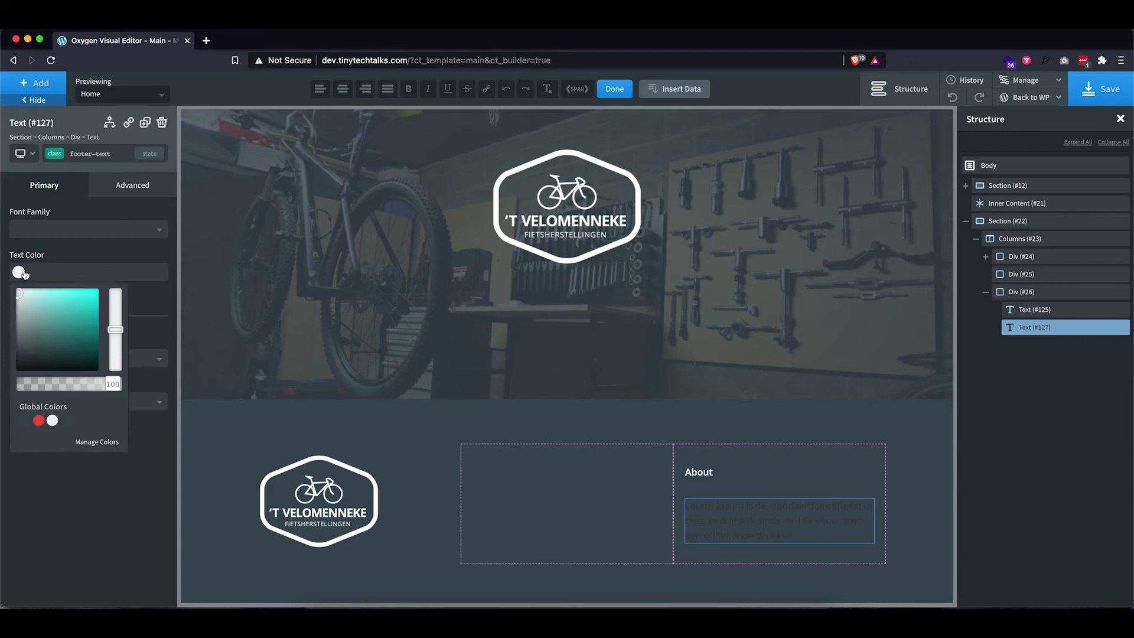
left_click(53, 421)
left_click(56, 485)
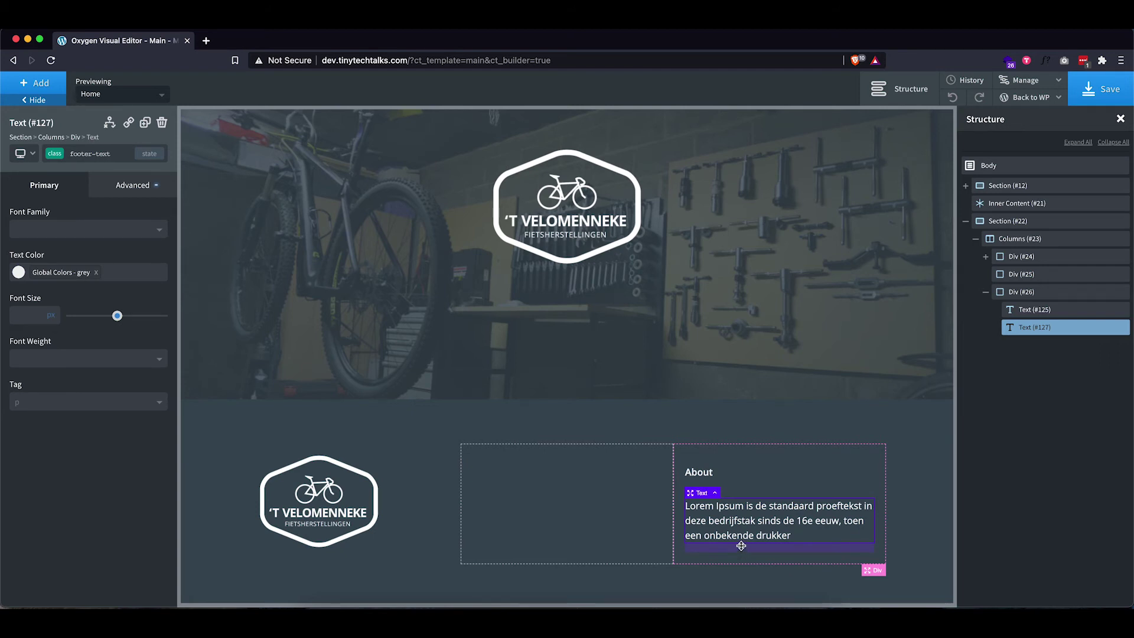
Inspect the top margins of the About heading and paragraph under Size & Spacing
left_click(707, 473)
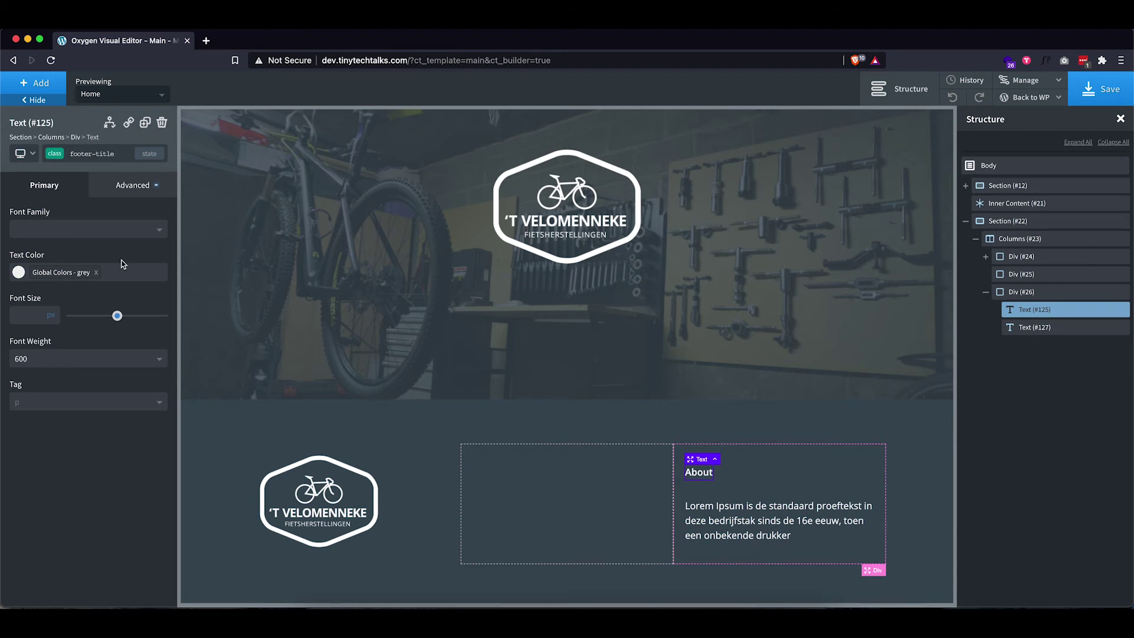
left_click(129, 185)
left_click(92, 252)
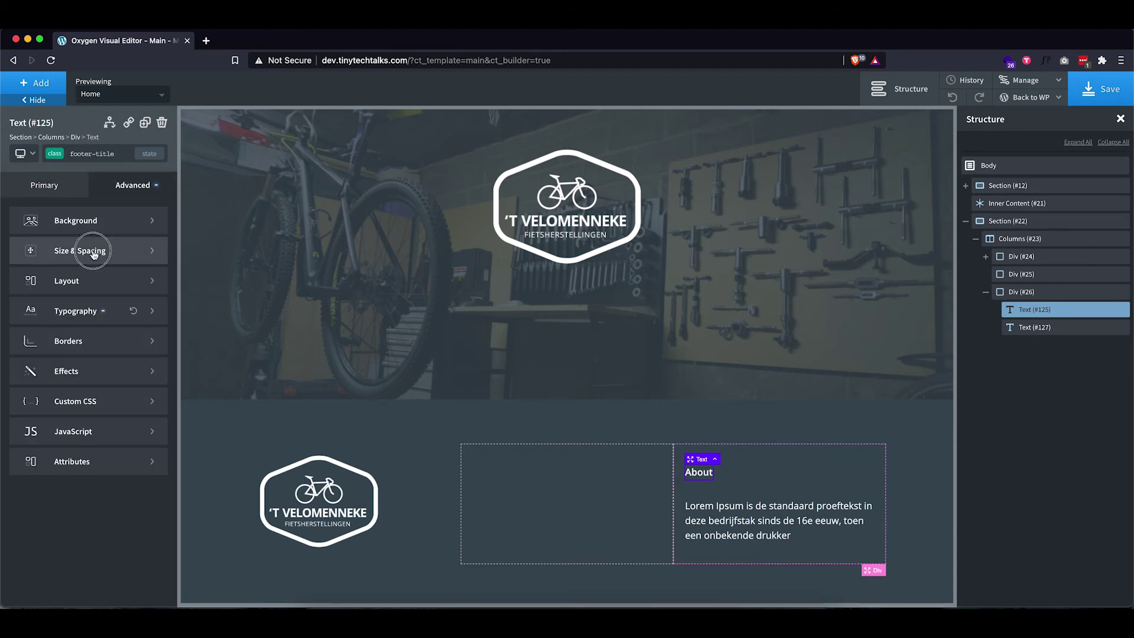
left_click(128, 252)
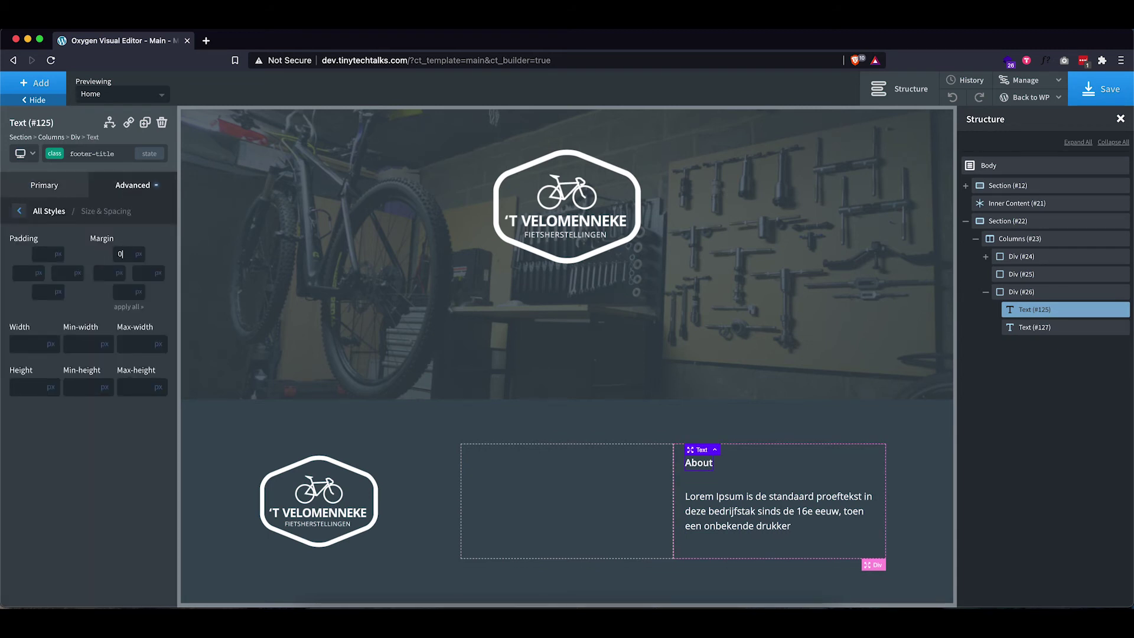
left_click(779, 511)
left_click(129, 185)
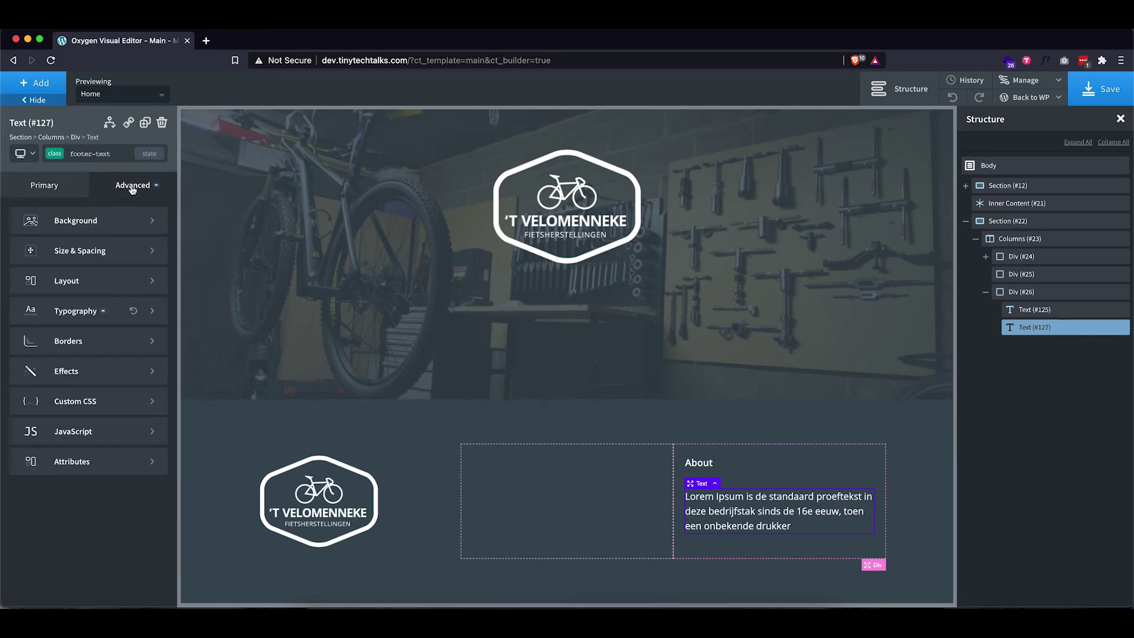
left_click(111, 244)
left_click(129, 253)
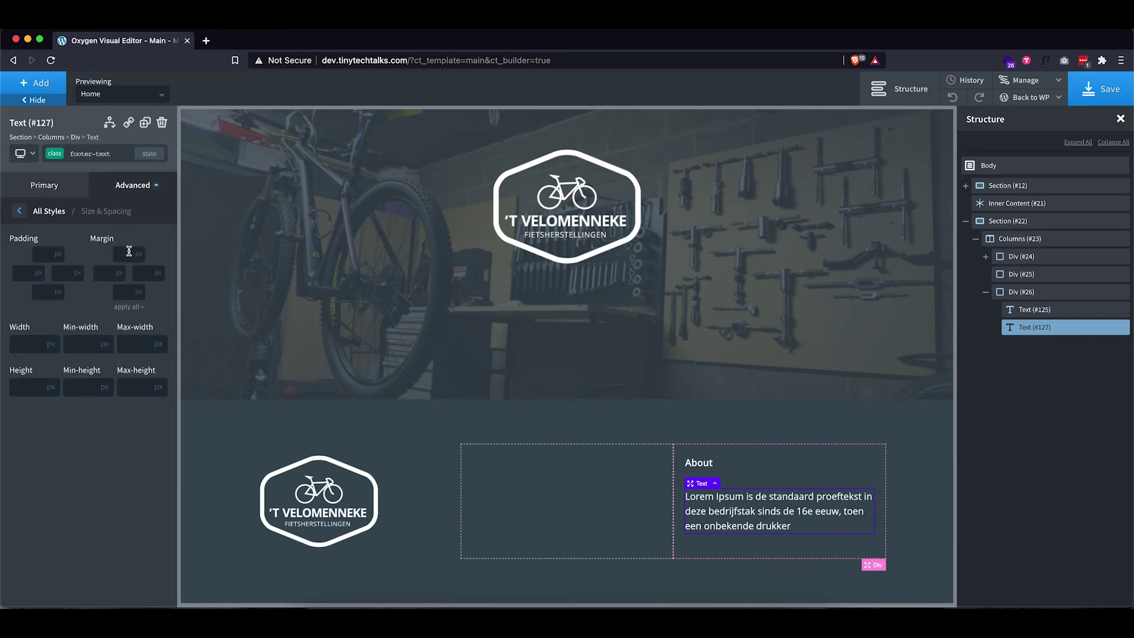
Set the Lorem Ipsum paragraph's font weight to 200, then select the footer section
left_click(721, 542)
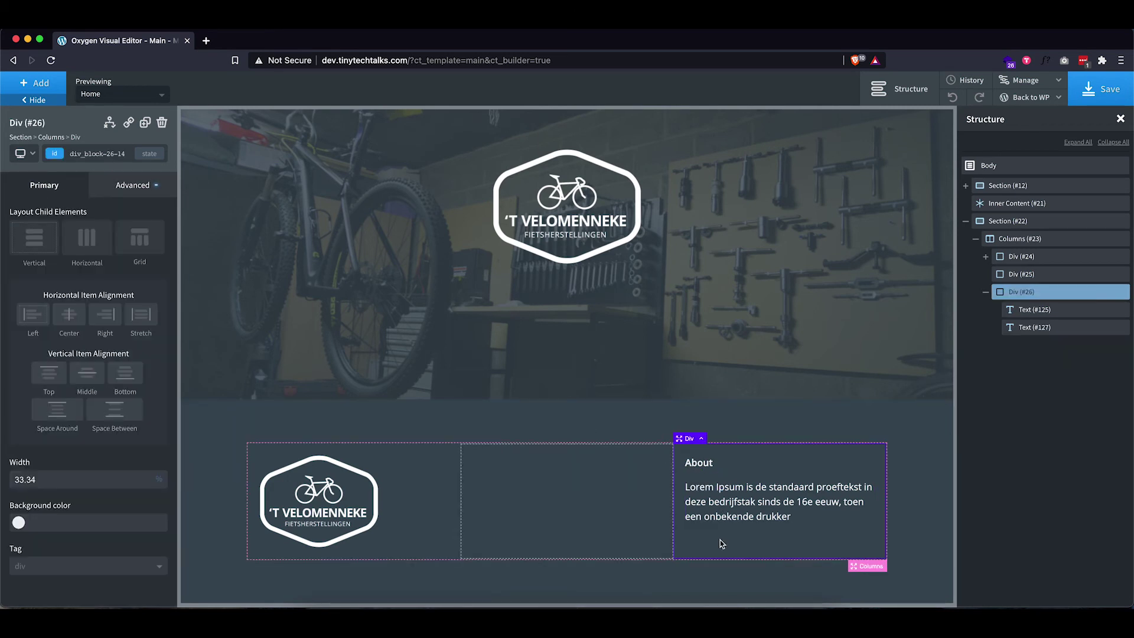
left_click(718, 510)
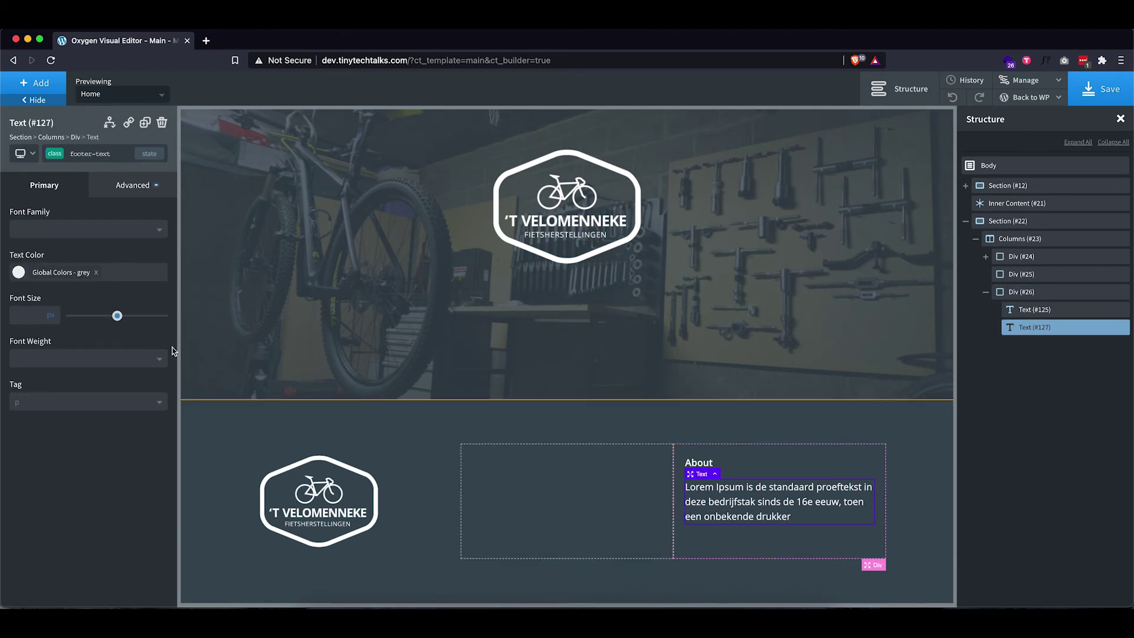
left_click(133, 358)
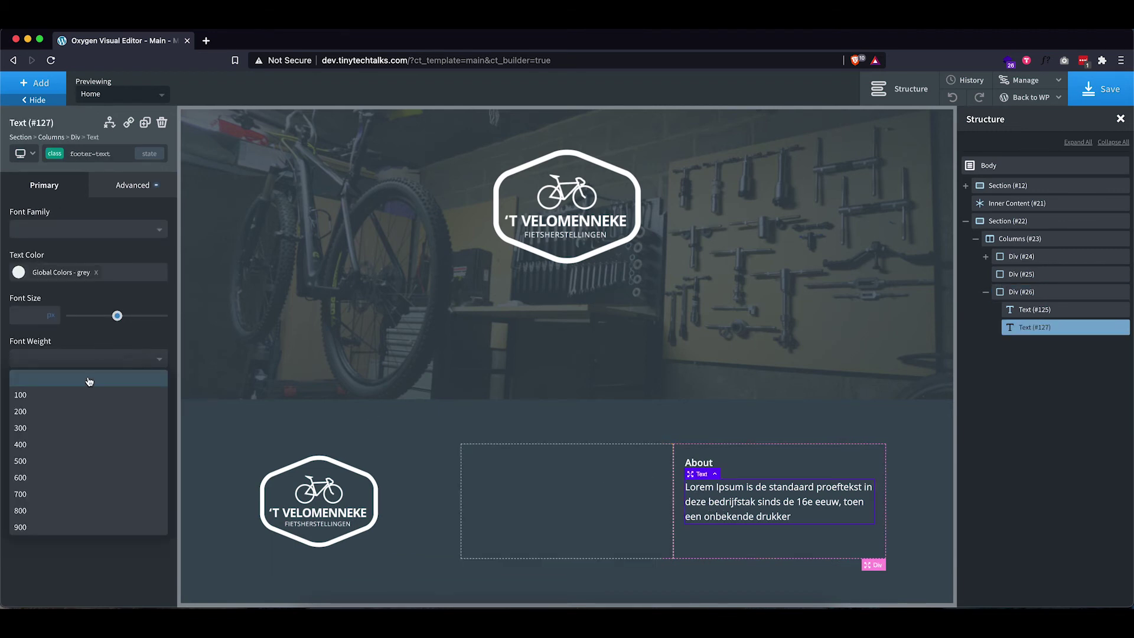
left_click(33, 412)
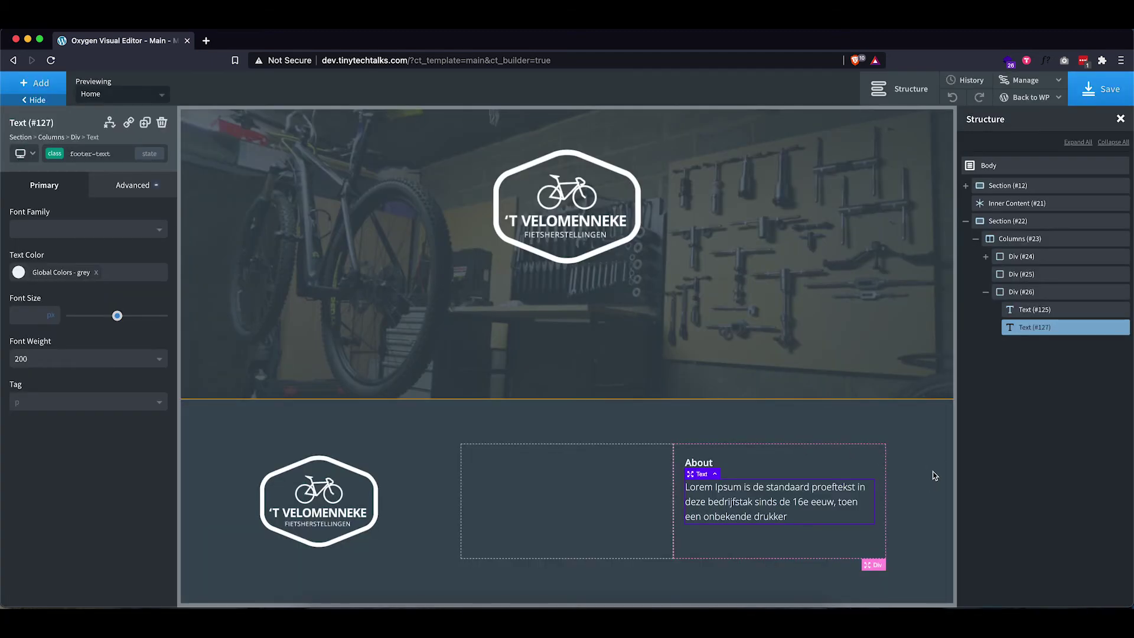
left_click(934, 475)
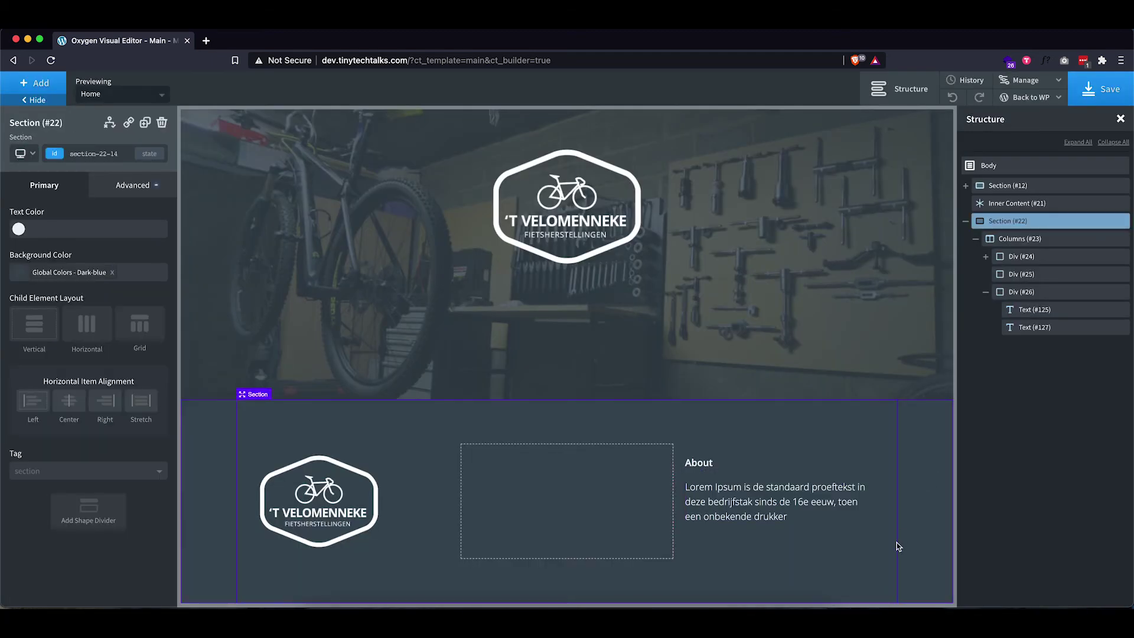
left_click(706, 620)
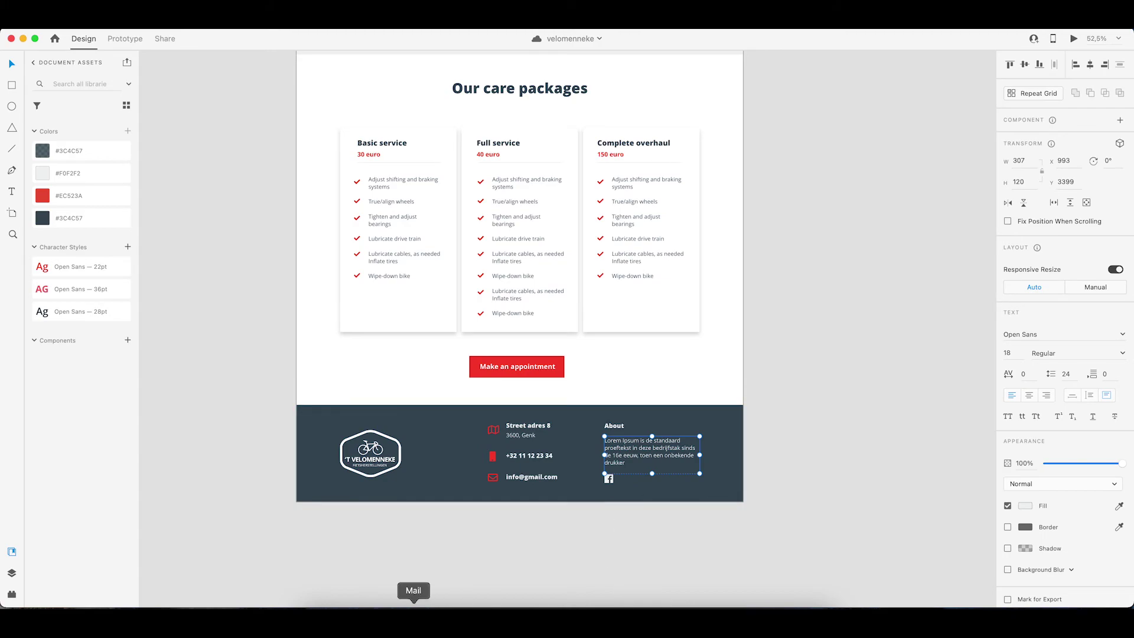
Add a Social Icons element, found by searching 'soc', to the About column
left_click(381, 620)
left_click(709, 529)
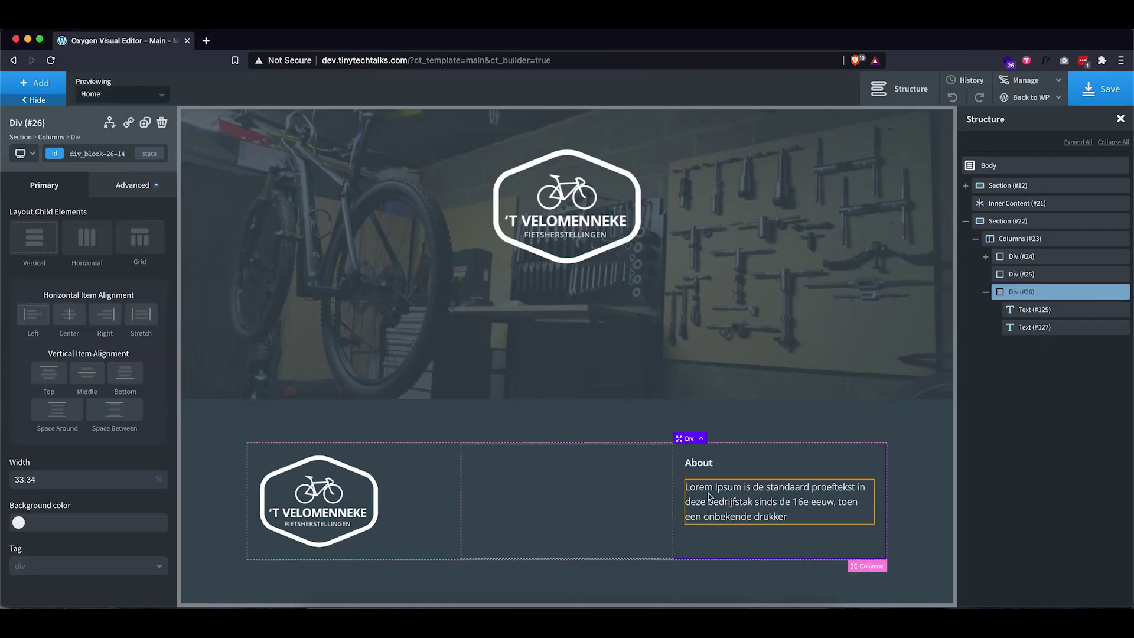
left_click(41, 85)
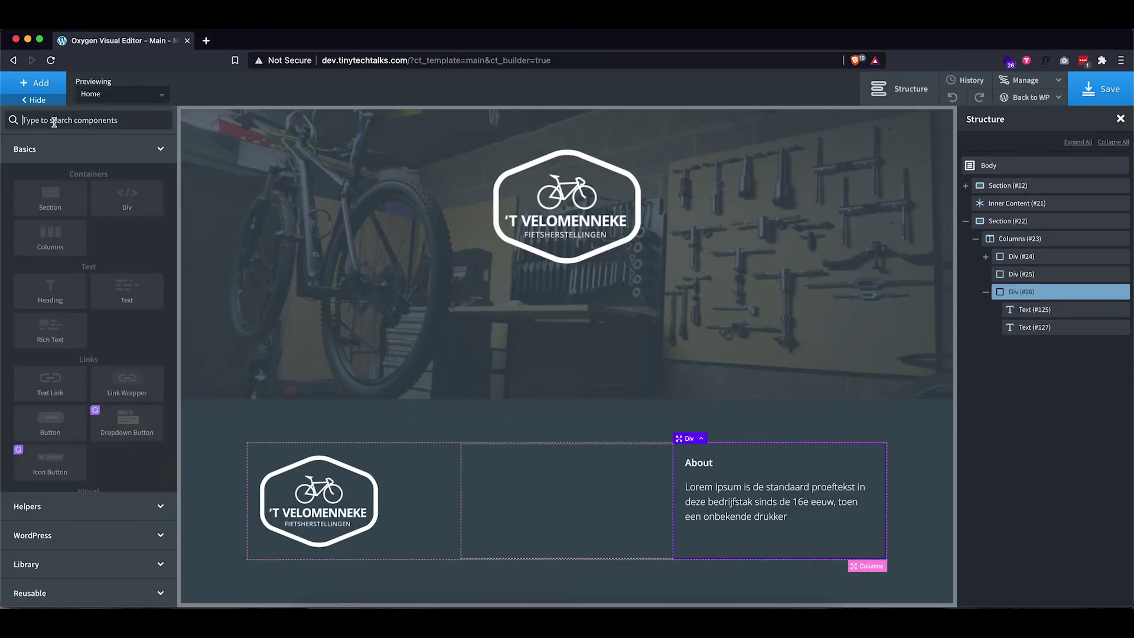
type("soc")
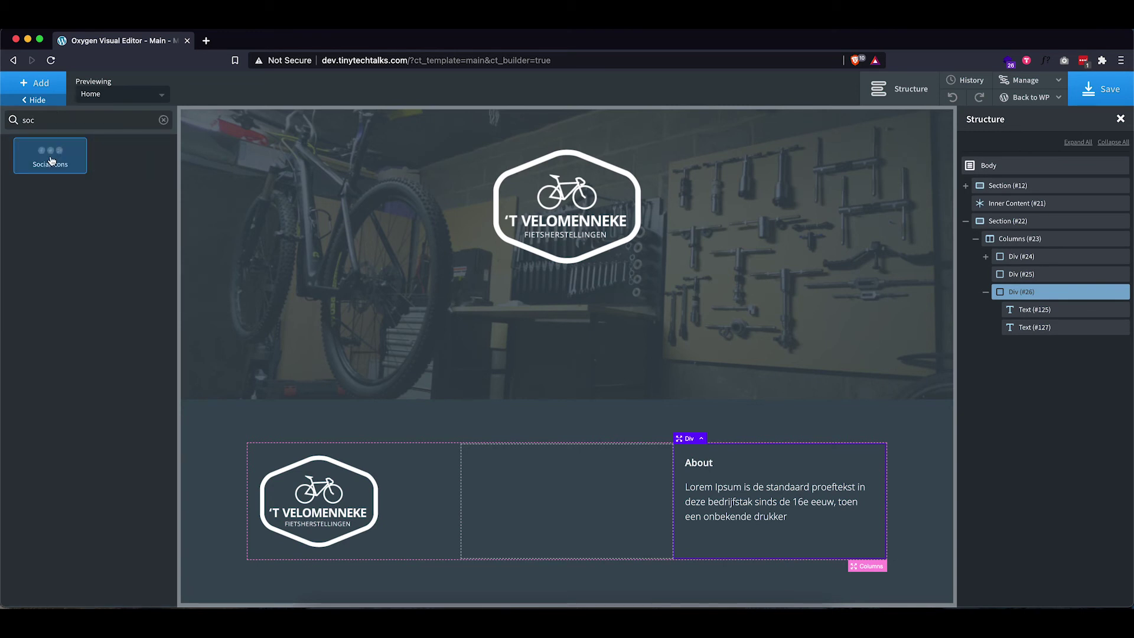
left_click(52, 159)
Clear the Twitter and Instagram URLs to keep only Facebook, and set icon size 24
double_click(52, 315)
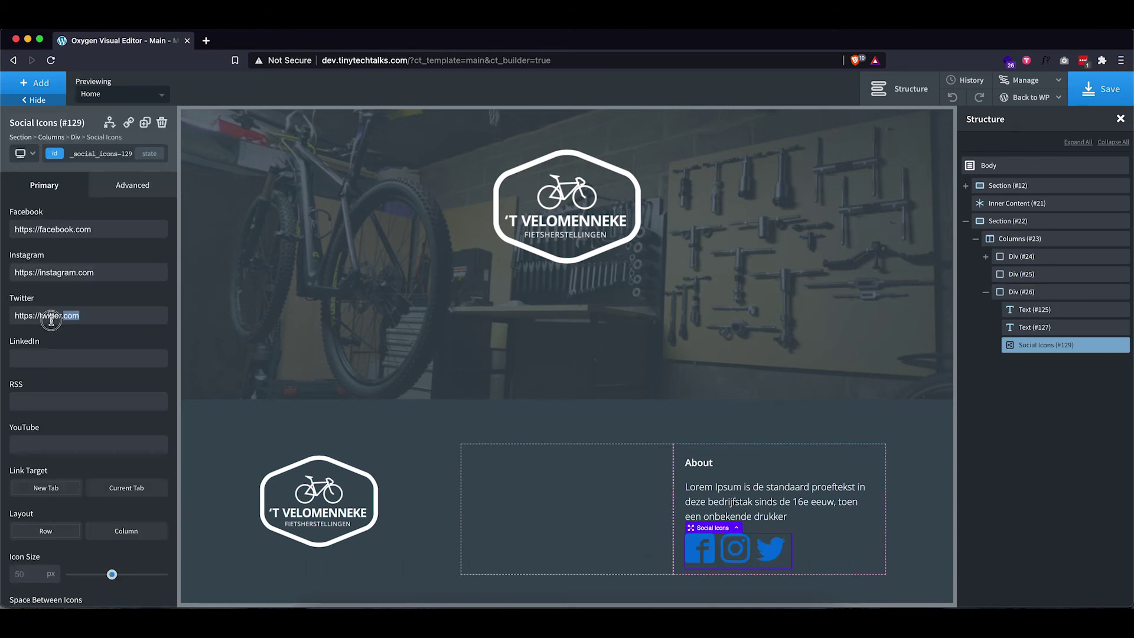
key("super+a")
key("BackSpace")
left_click(76, 271)
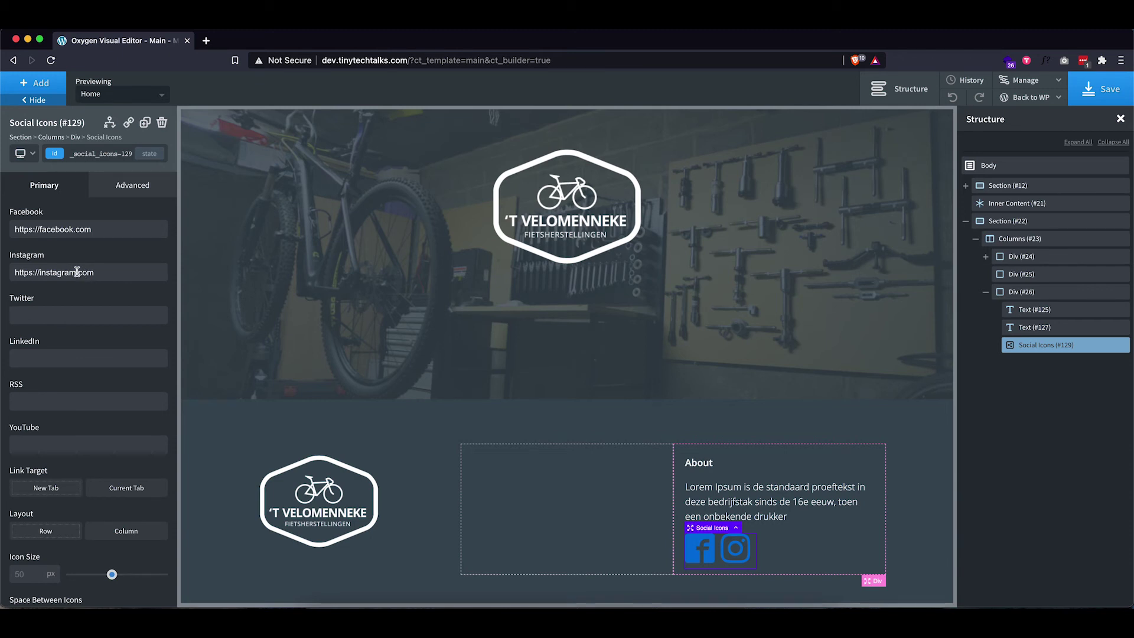
key("super+a")
key("BackSpace")
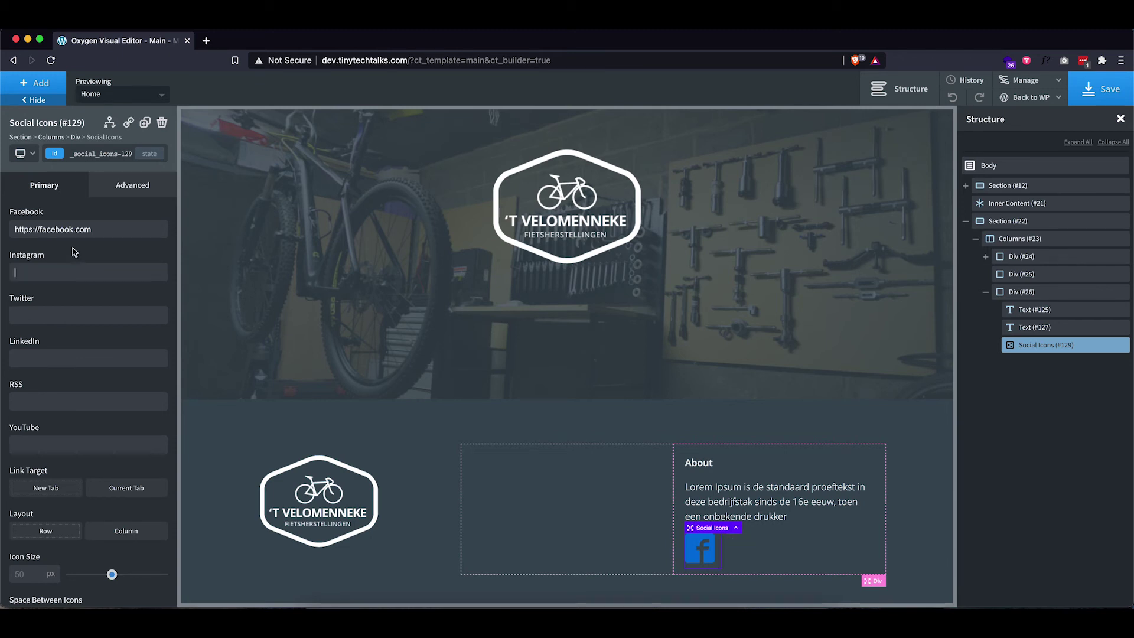
scroll(77, 476, "down", 4)
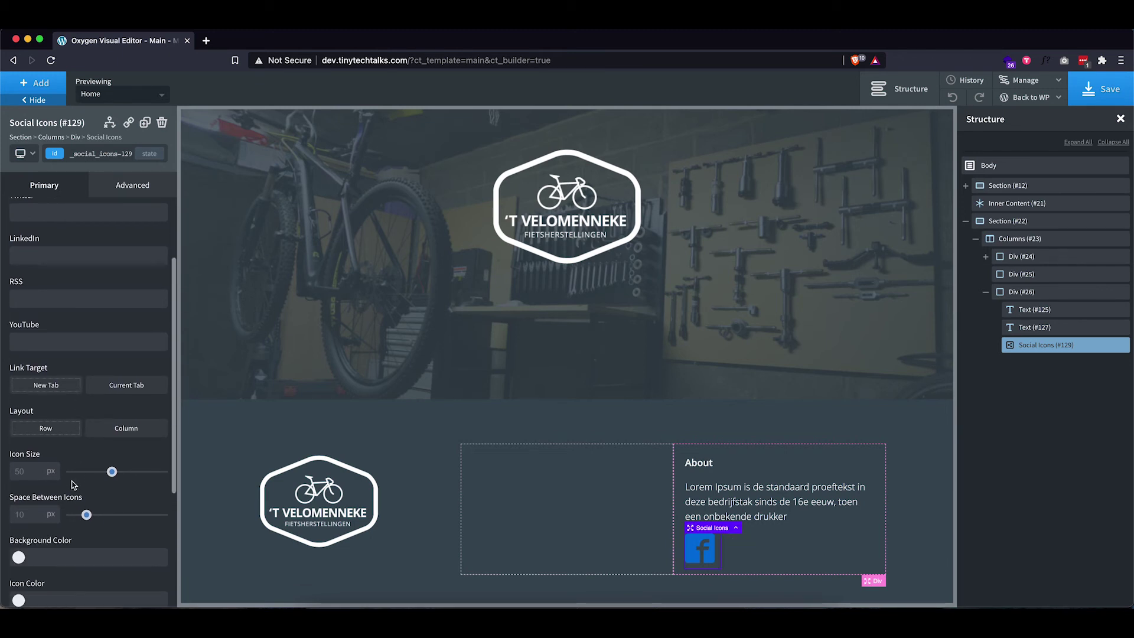
left_click(26, 472)
type("24")
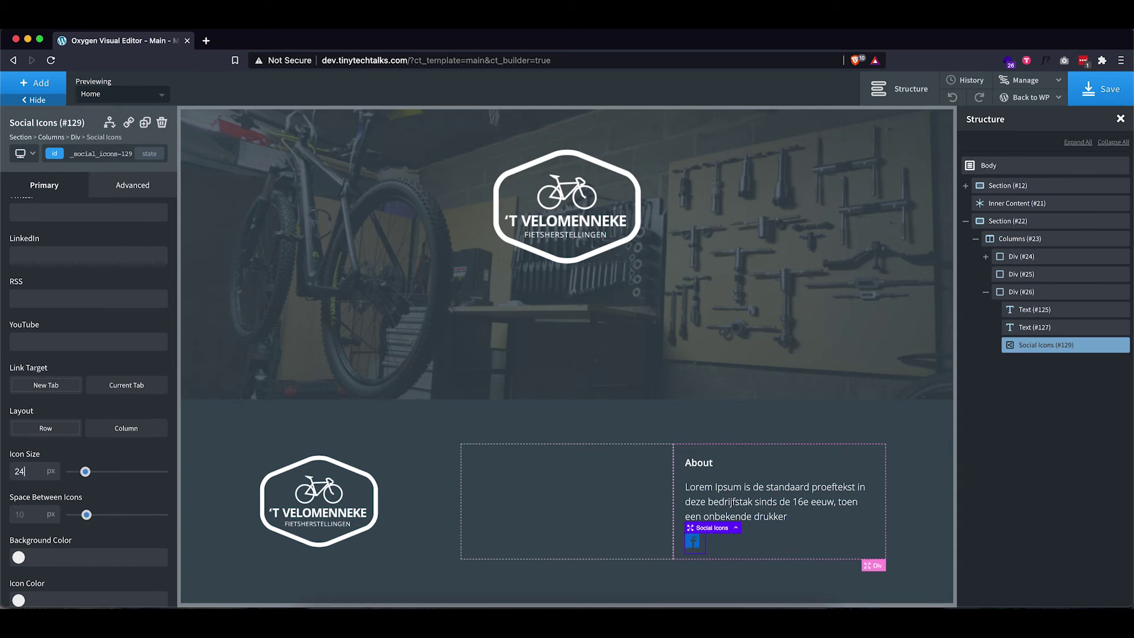
Make the icon the global grey colour, turning global orange on hover
scroll(34, 489, "down", 1)
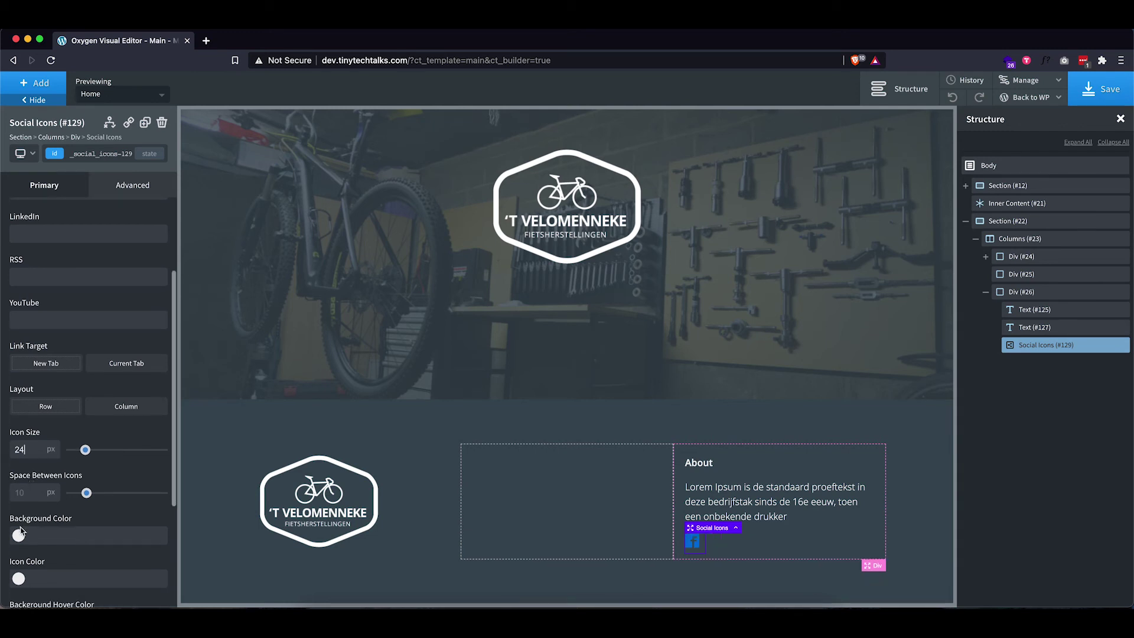
scroll(21, 531, "down", 5)
left_click(18, 468)
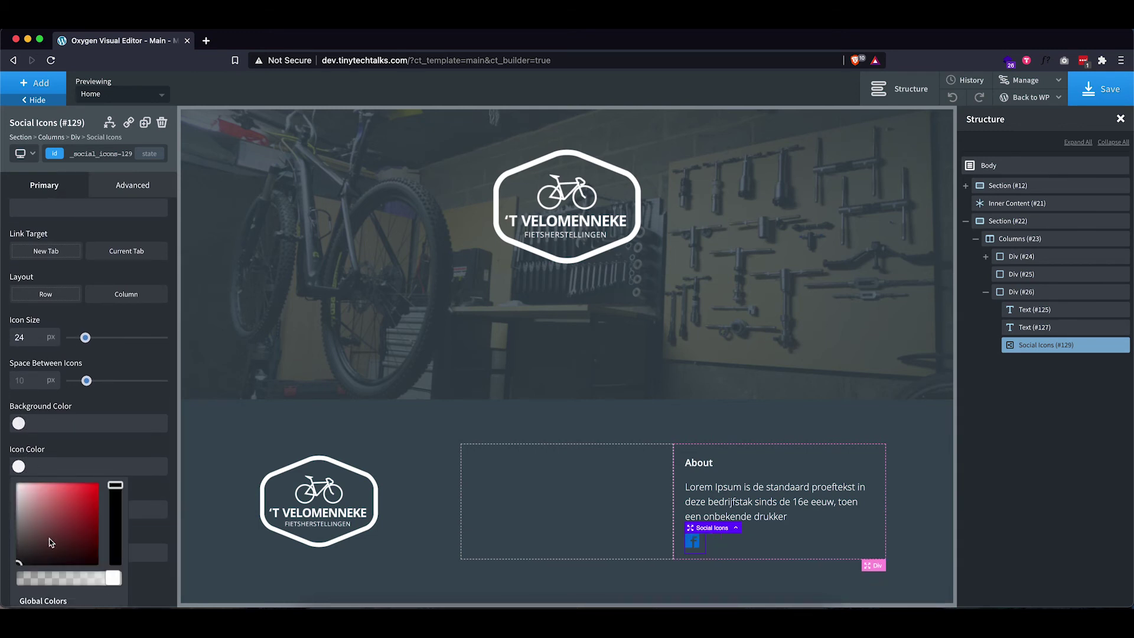
scroll(51, 542, "down", 3)
left_click(53, 552)
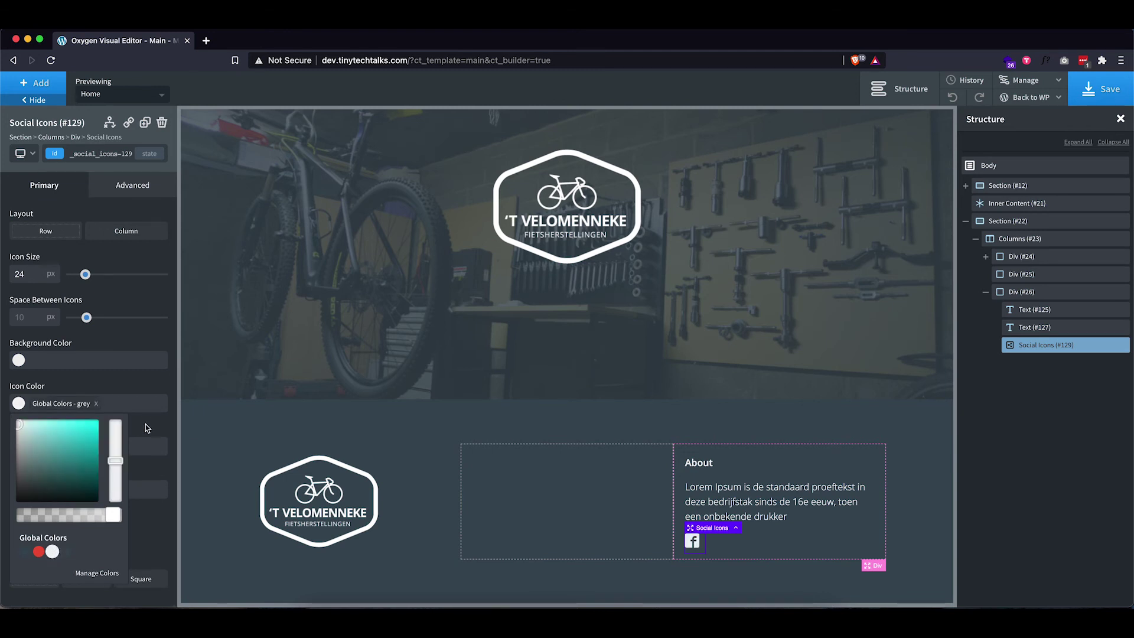
left_click(145, 424)
left_click(19, 490)
scroll(52, 558, "down", 2)
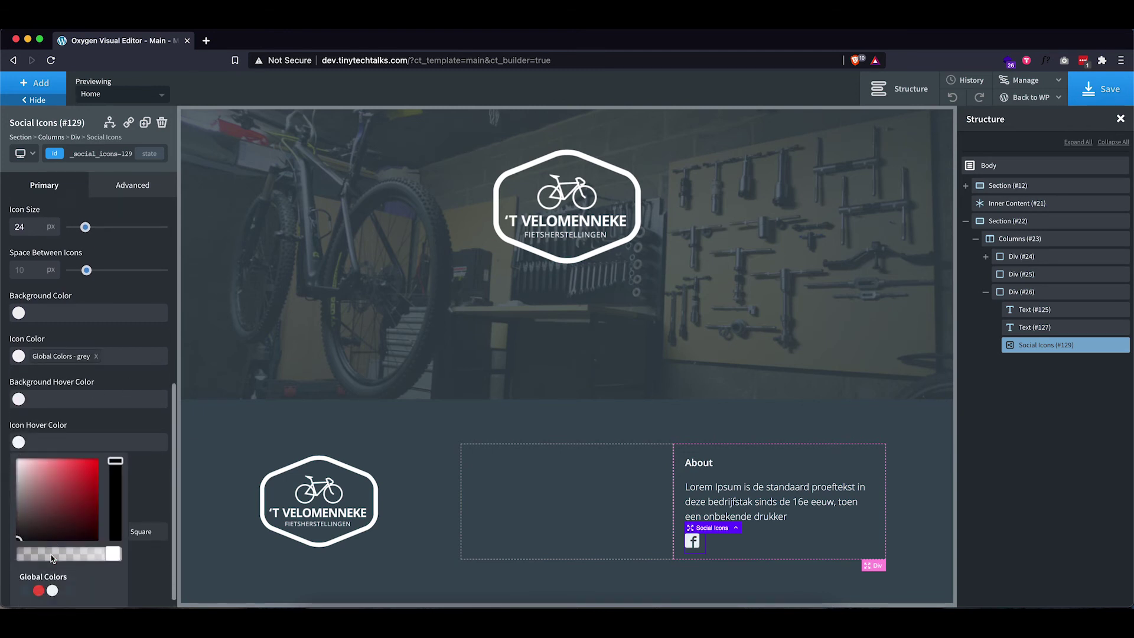
scroll(52, 558, "down", 1)
left_click(38, 576)
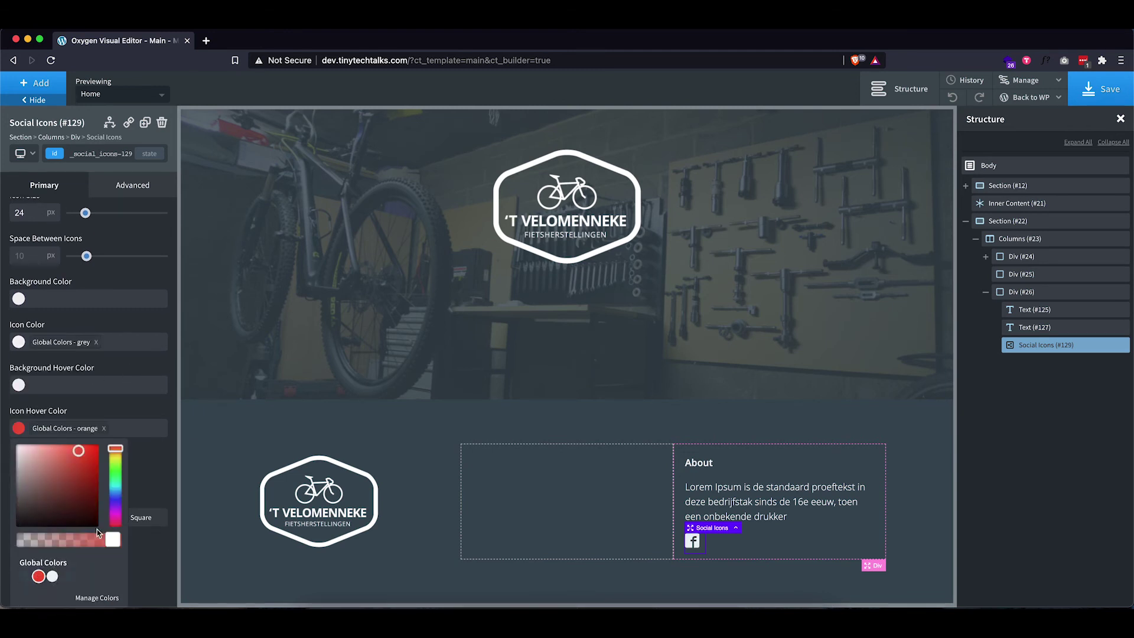
left_click(171, 467)
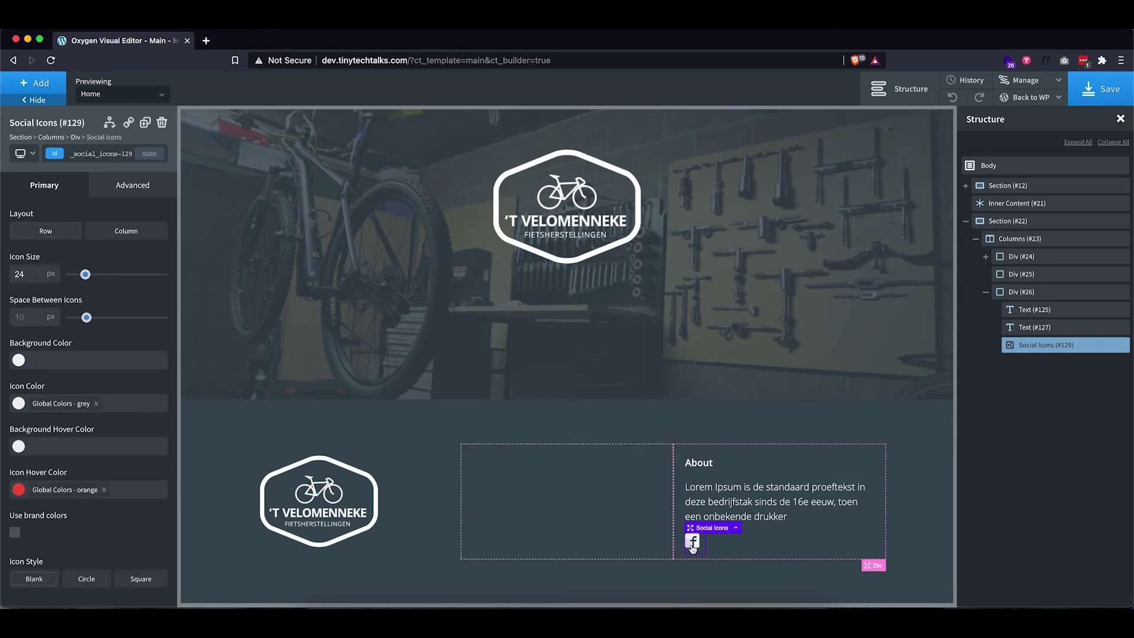
left_click(782, 517)
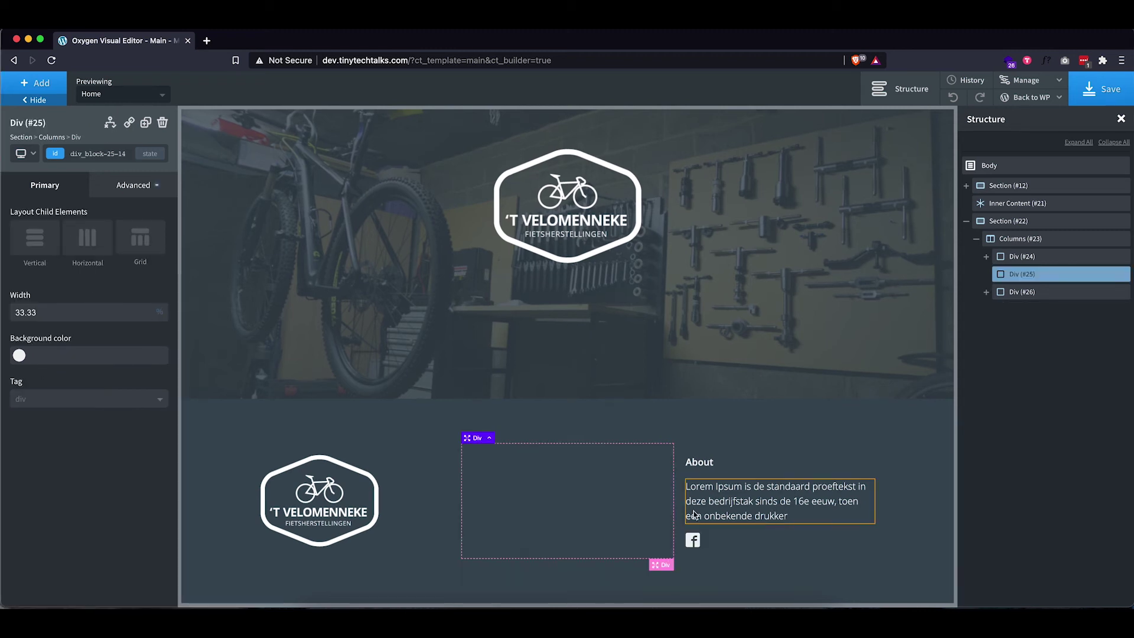
Add a Div to the middle footer column and place an Icon inside it
left_click(52, 86)
left_click(122, 201)
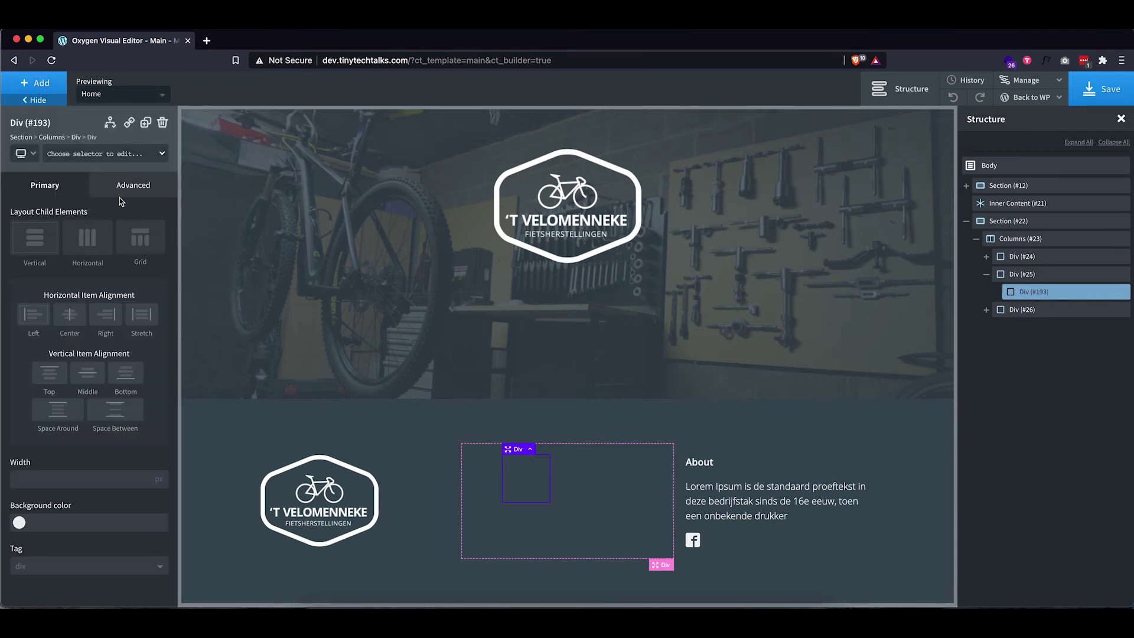
left_click(41, 84)
scroll(38, 404, "down", 3)
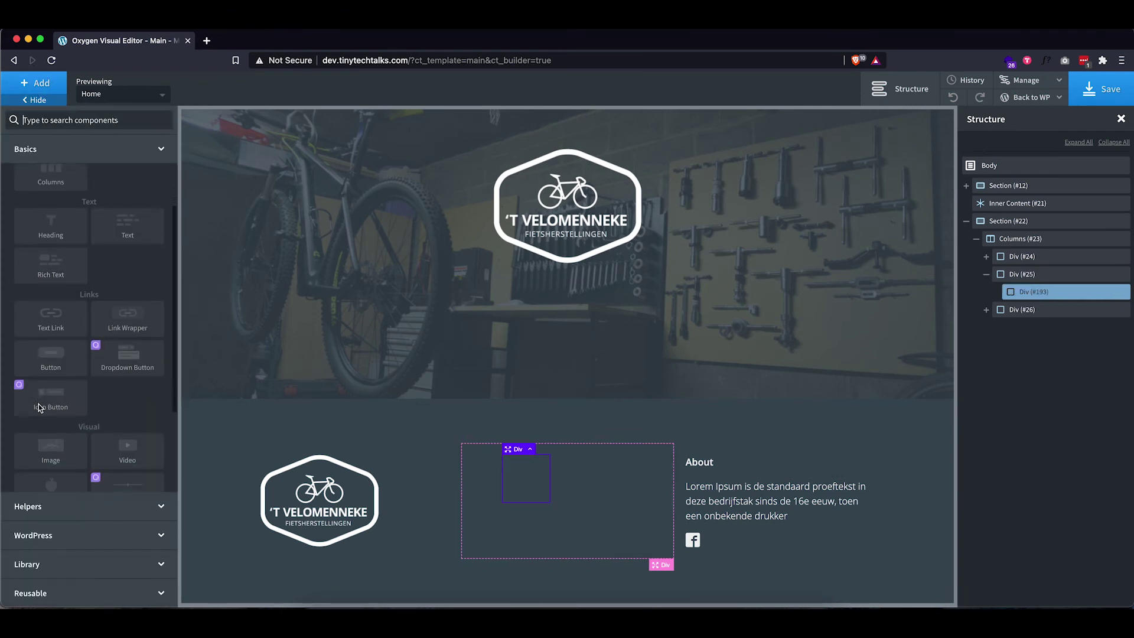
scroll(37, 403, "down", 2)
left_click(52, 431)
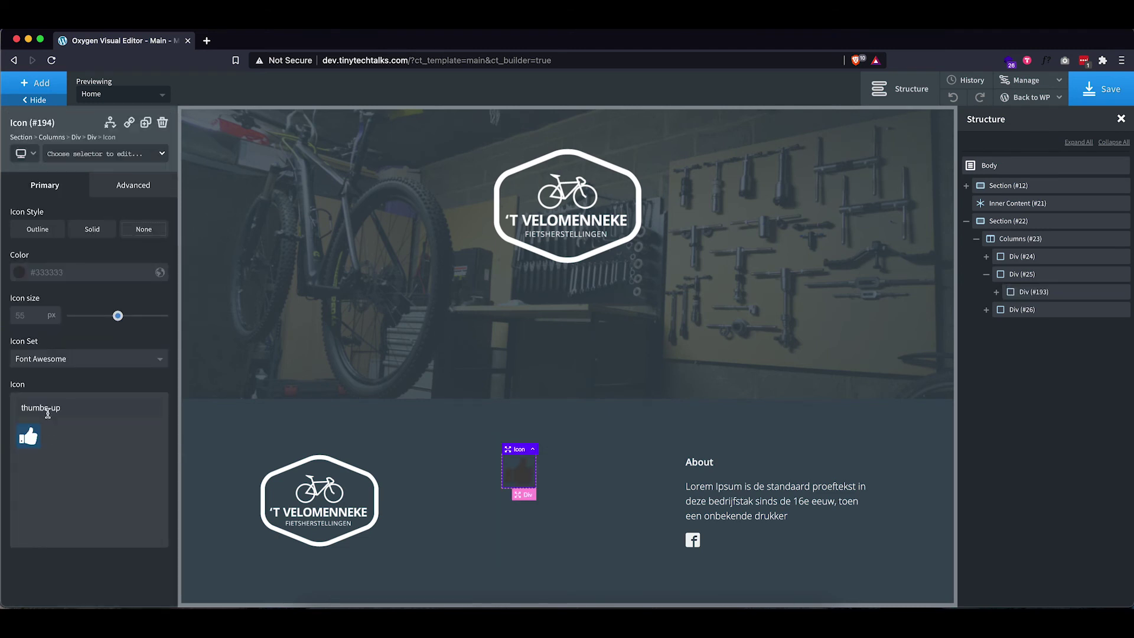
Colour the icon with the global orange-red and set its size to 32
left_click(23, 273)
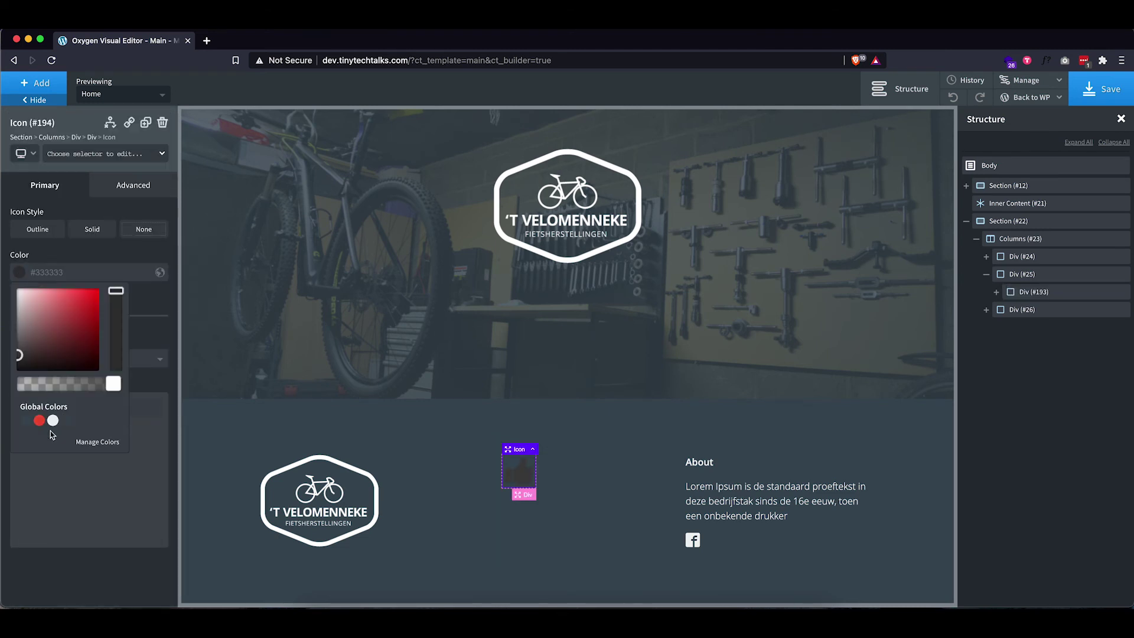
left_click(40, 421)
left_click(158, 308)
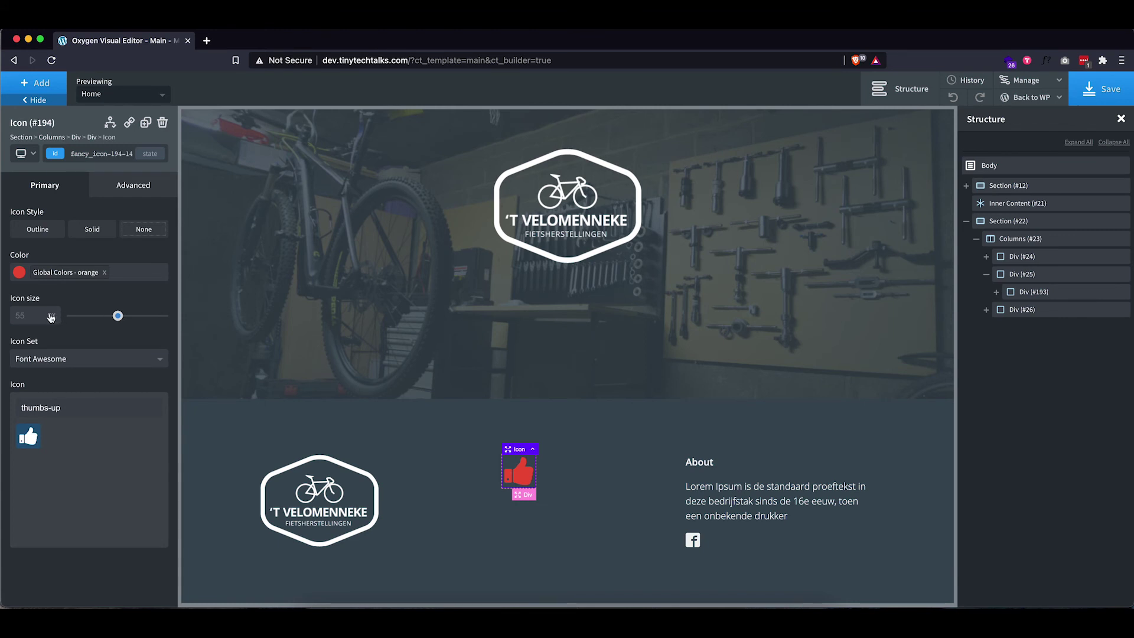
left_click(27, 315)
type("32")
Switch the icon to the Linearicons map-marker, found by searching 'map'
left_click(54, 361)
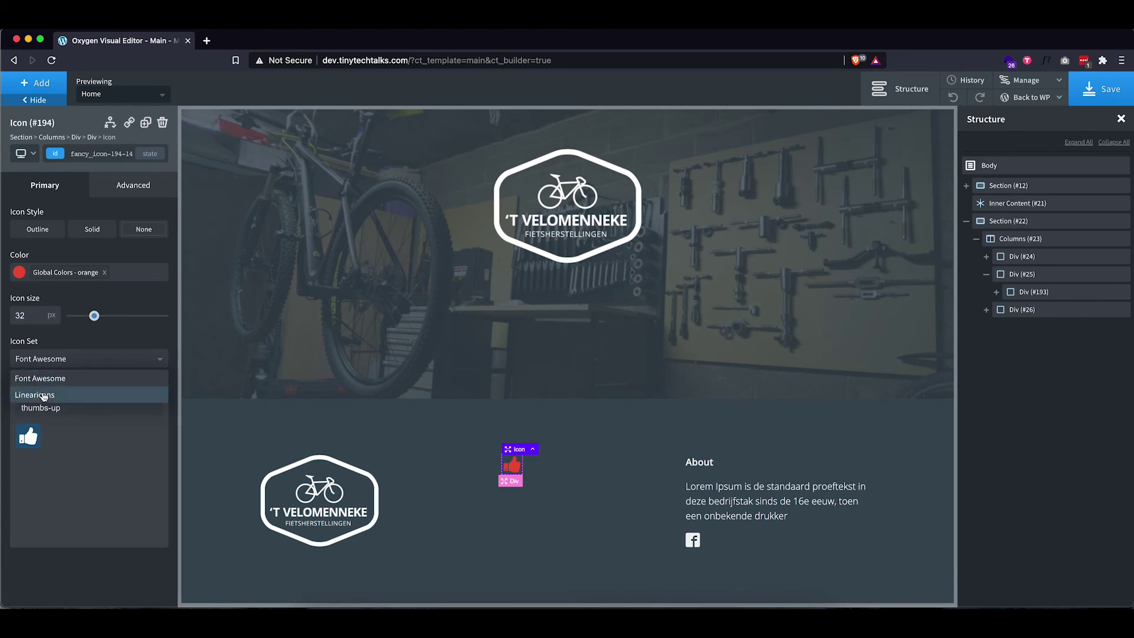
left_click(43, 396)
triple_click(59, 407)
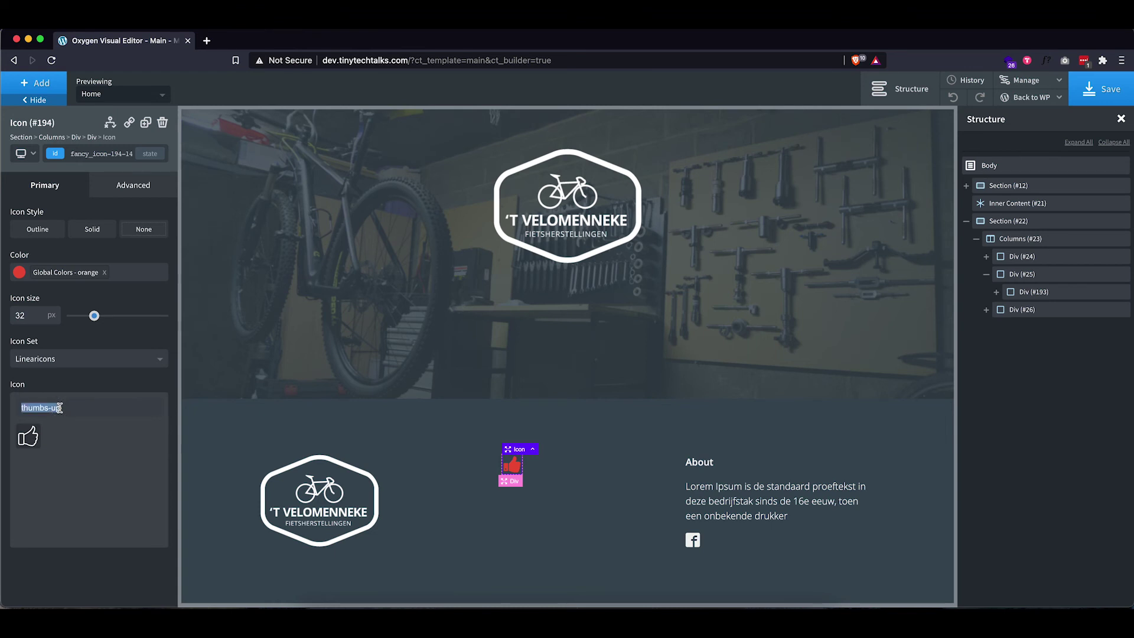
type("map")
left_click(26, 436)
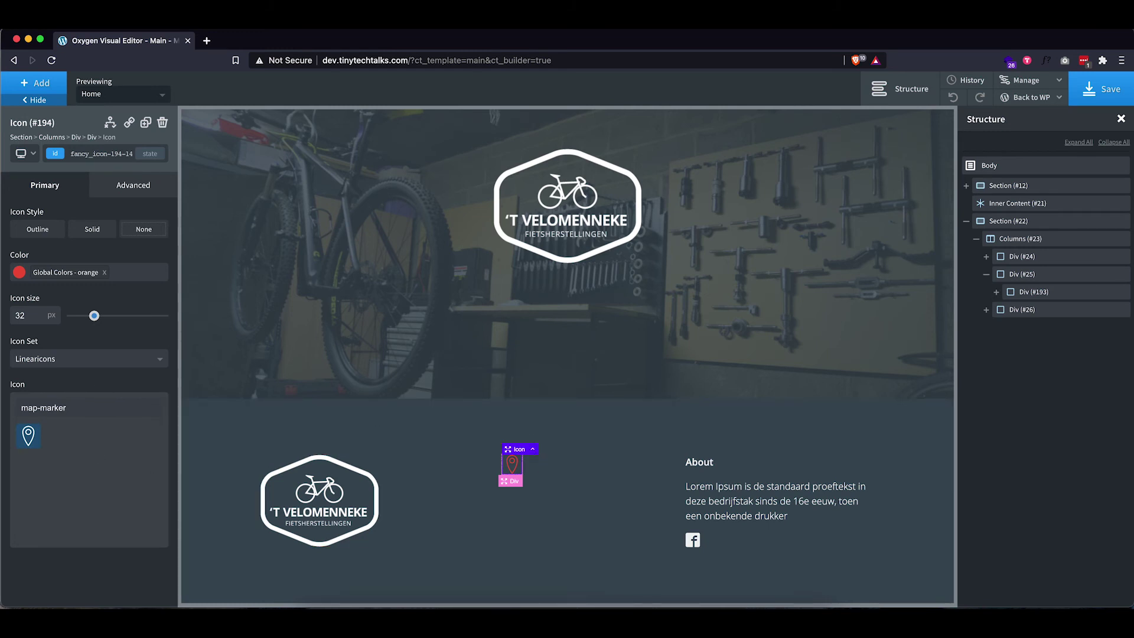
left_click(532, 449)
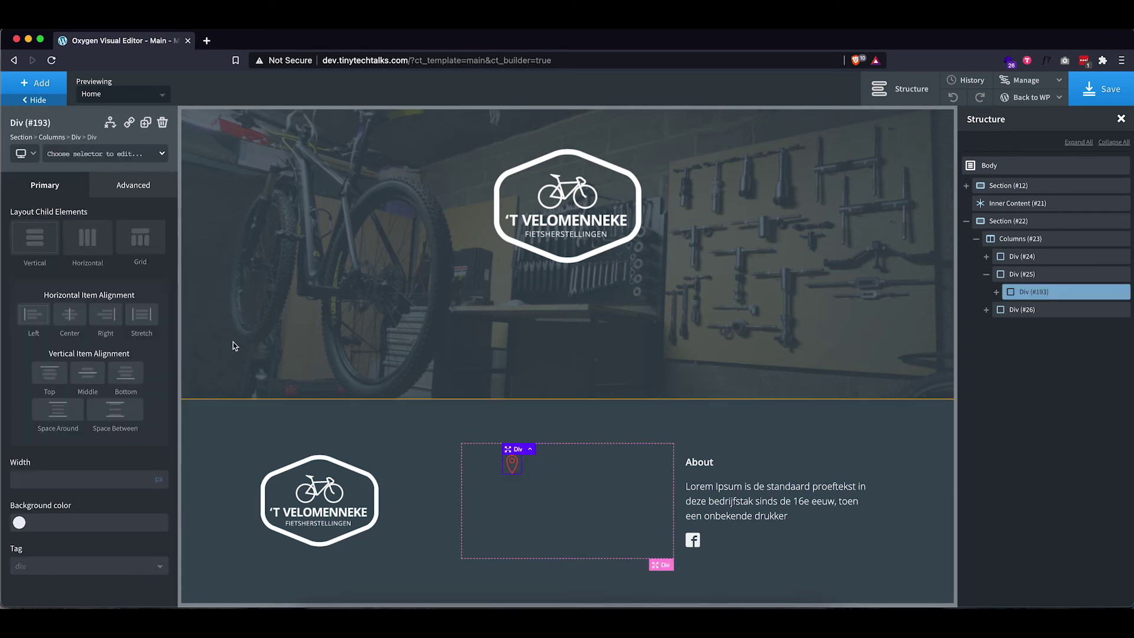
Add a Div inside the address row and set the row's children to Horizontal layout
left_click(52, 84)
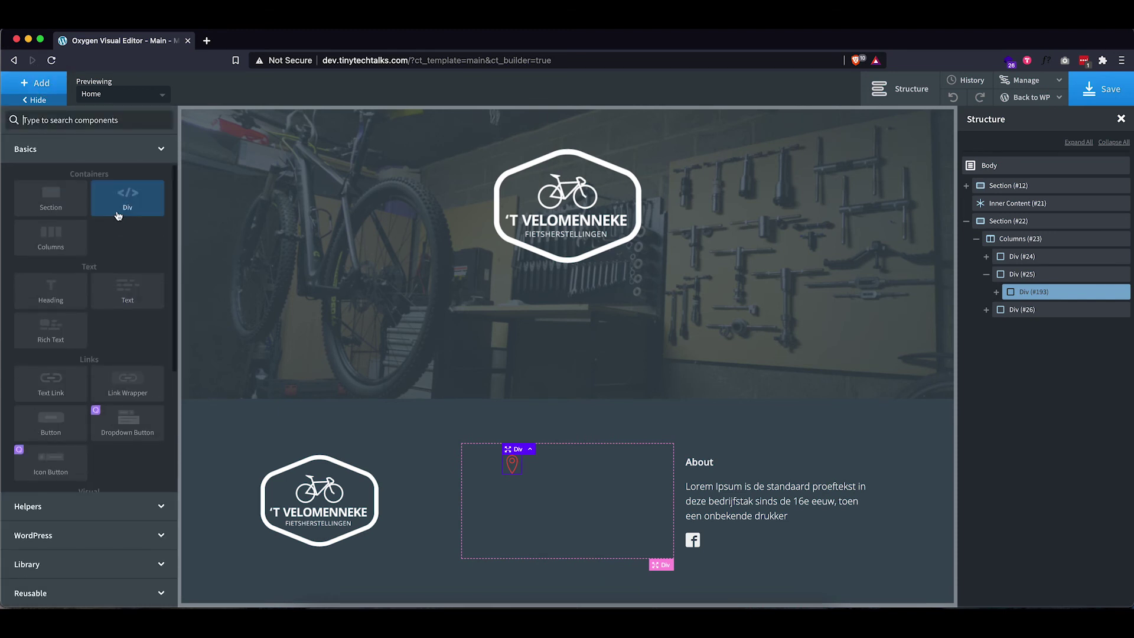
left_click(121, 204)
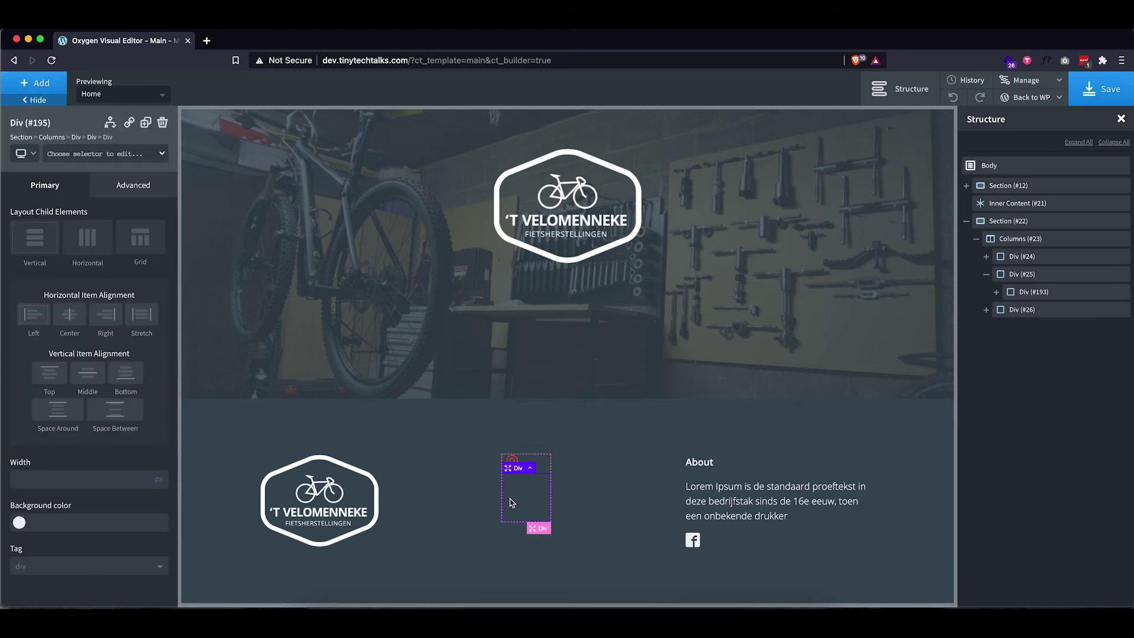
left_click(541, 466)
left_click(80, 236)
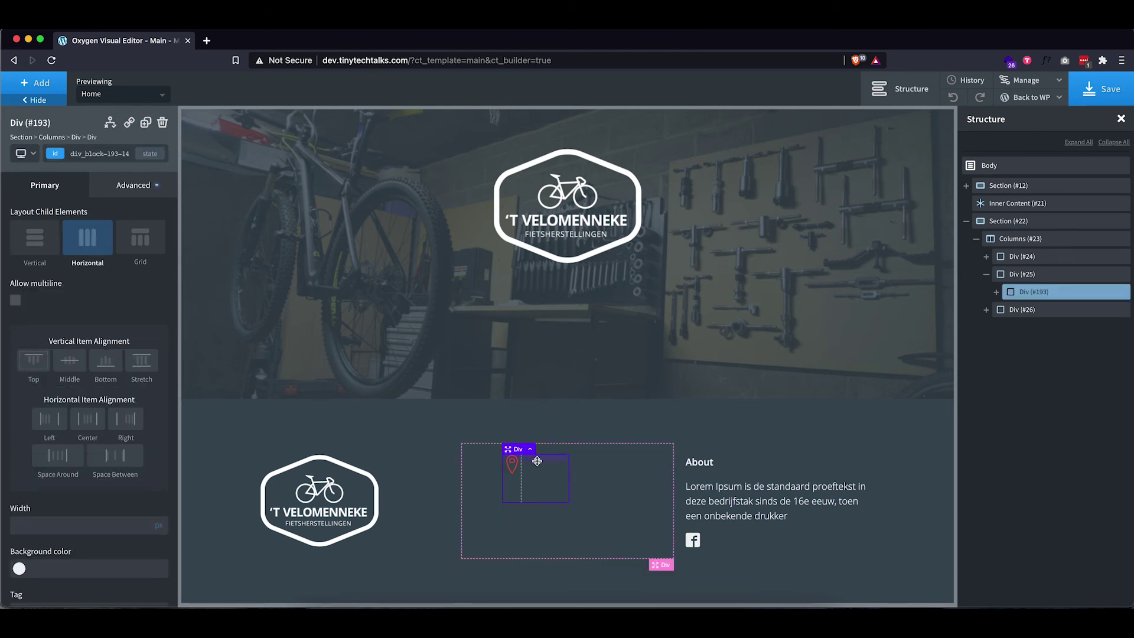
Add a footer-title Text block in the inner Div reading 'Street adres 8', copied from XD
left_click(557, 475)
left_click(52, 85)
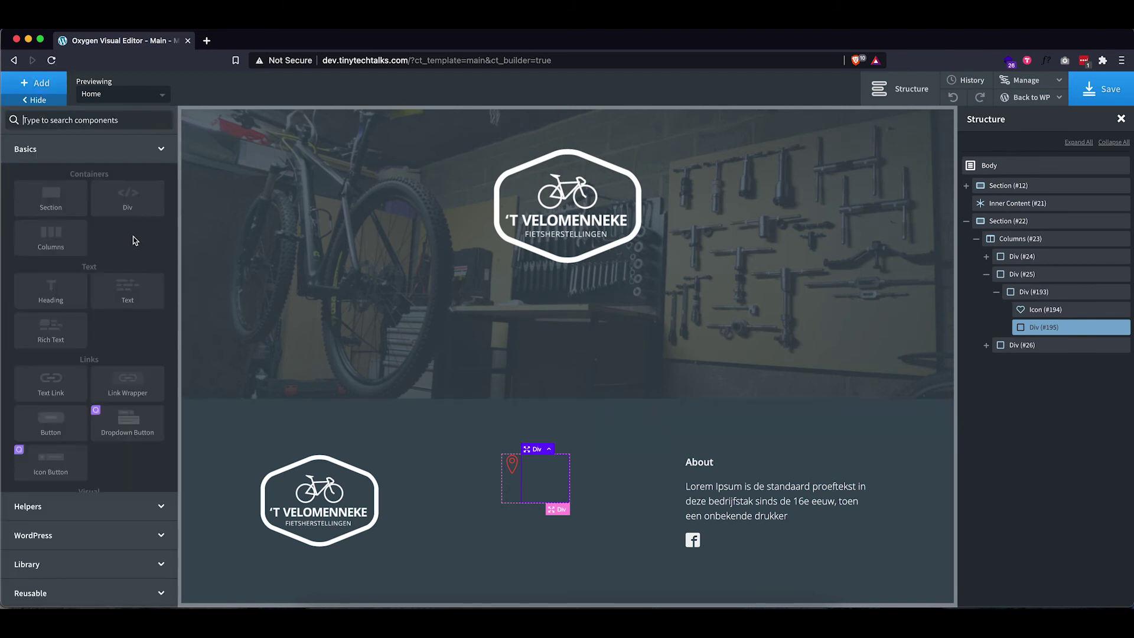
left_click(125, 294)
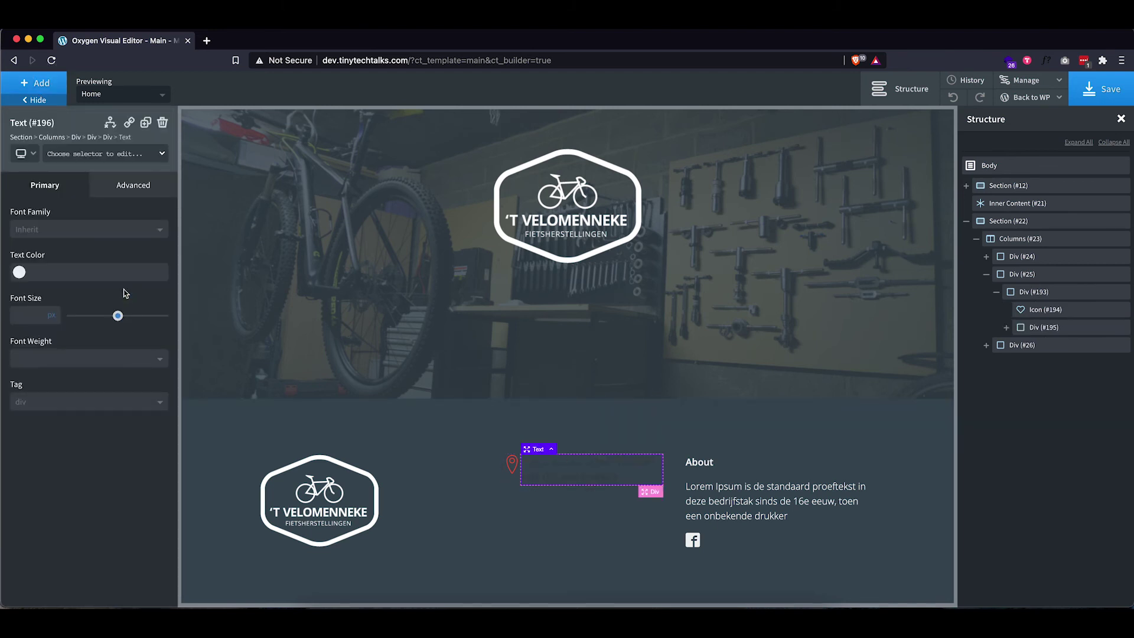
left_click(77, 154)
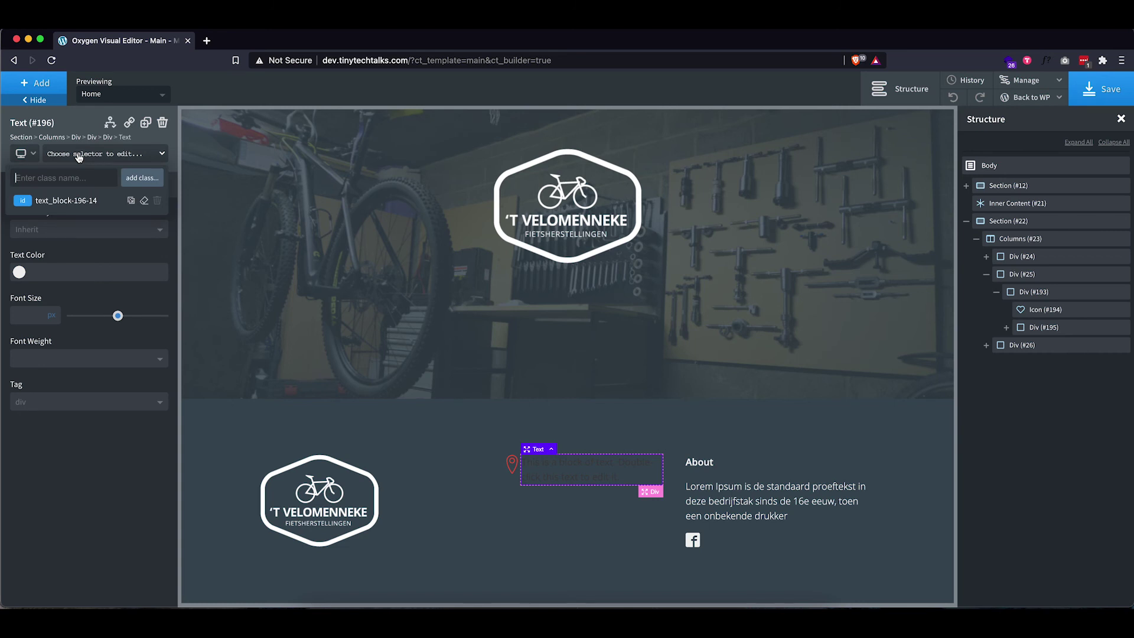
type("footer")
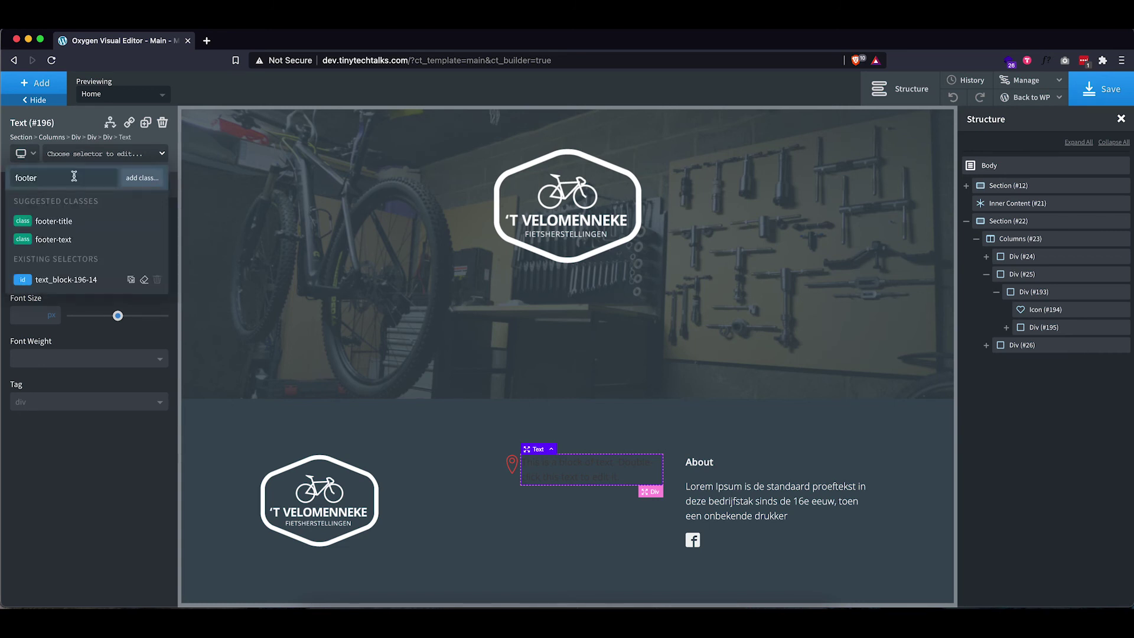
left_click(67, 222)
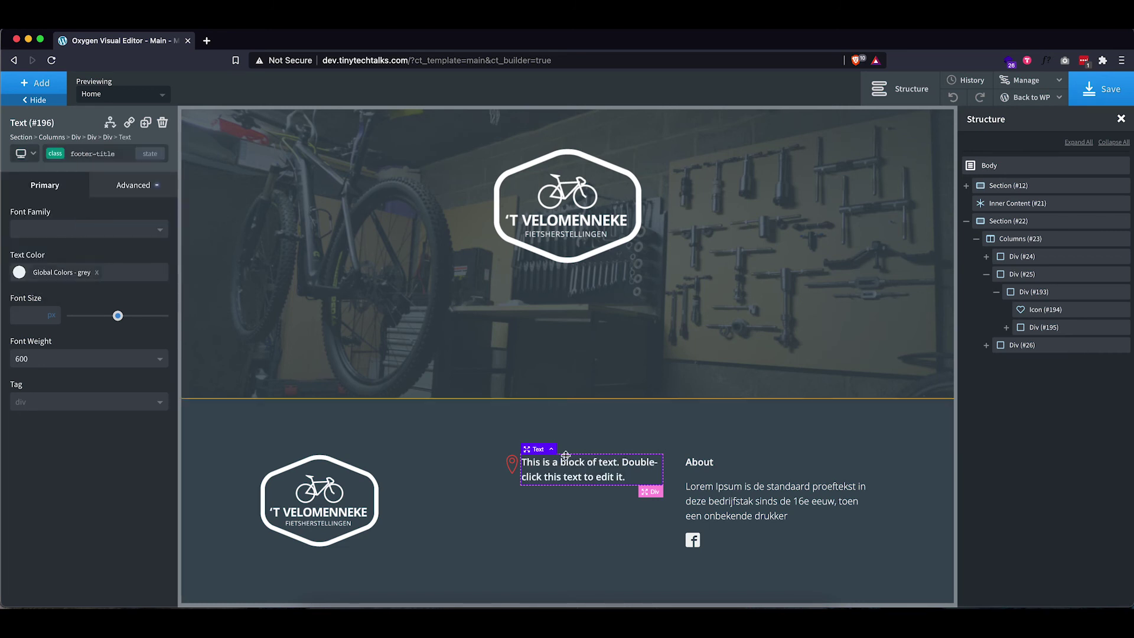
left_click(706, 607)
double_click(552, 469)
key("super+c")
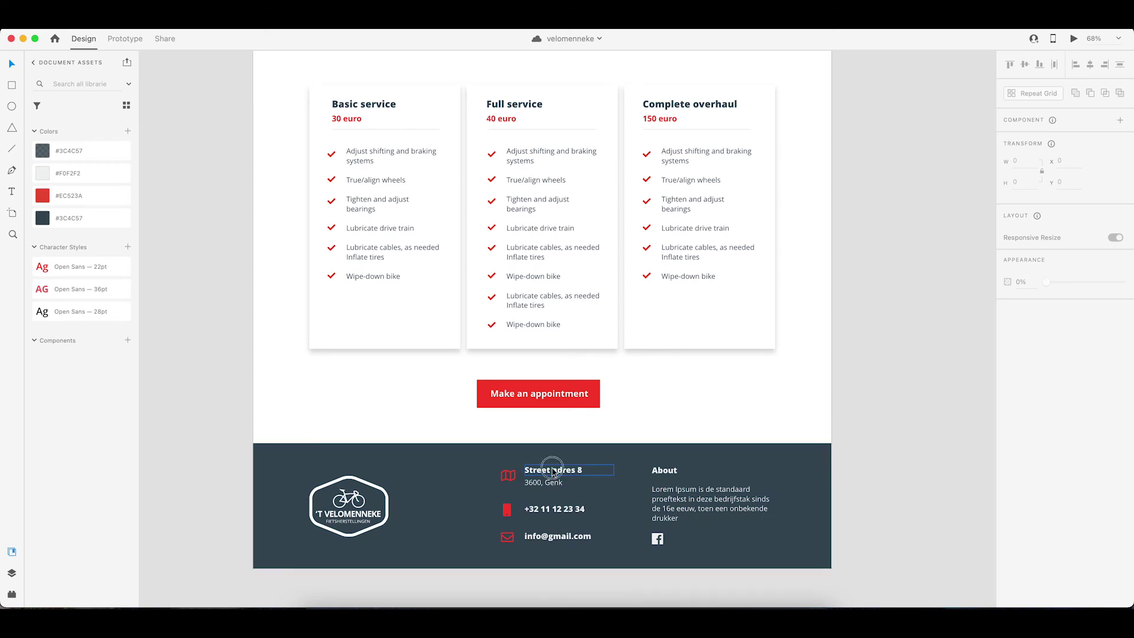
left_click(388, 607)
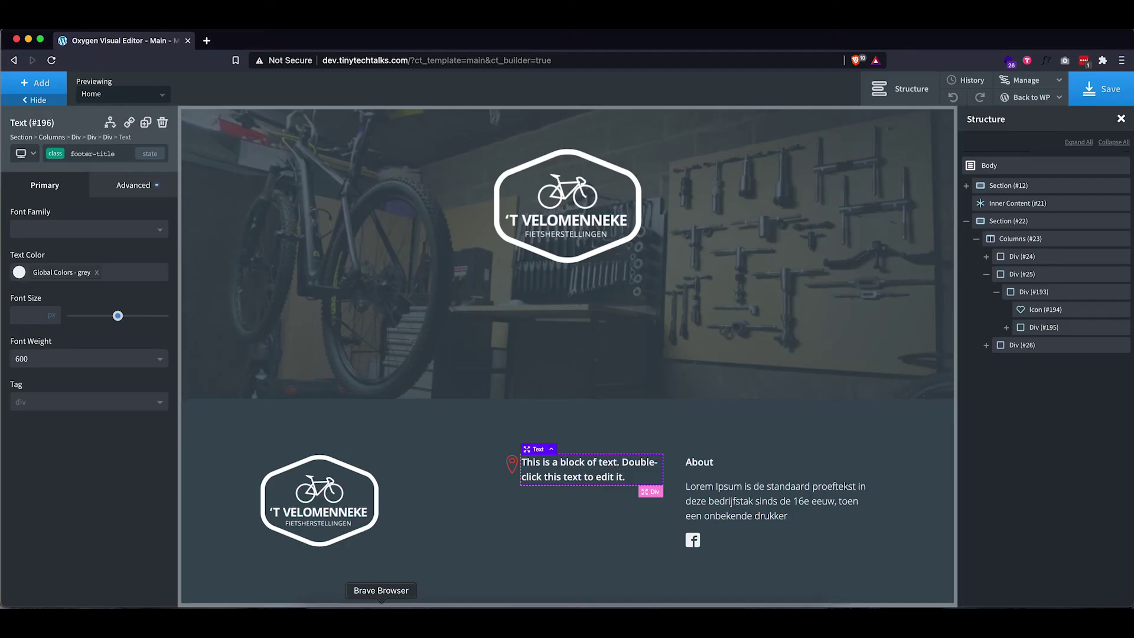
double_click(606, 479)
key("super+v")
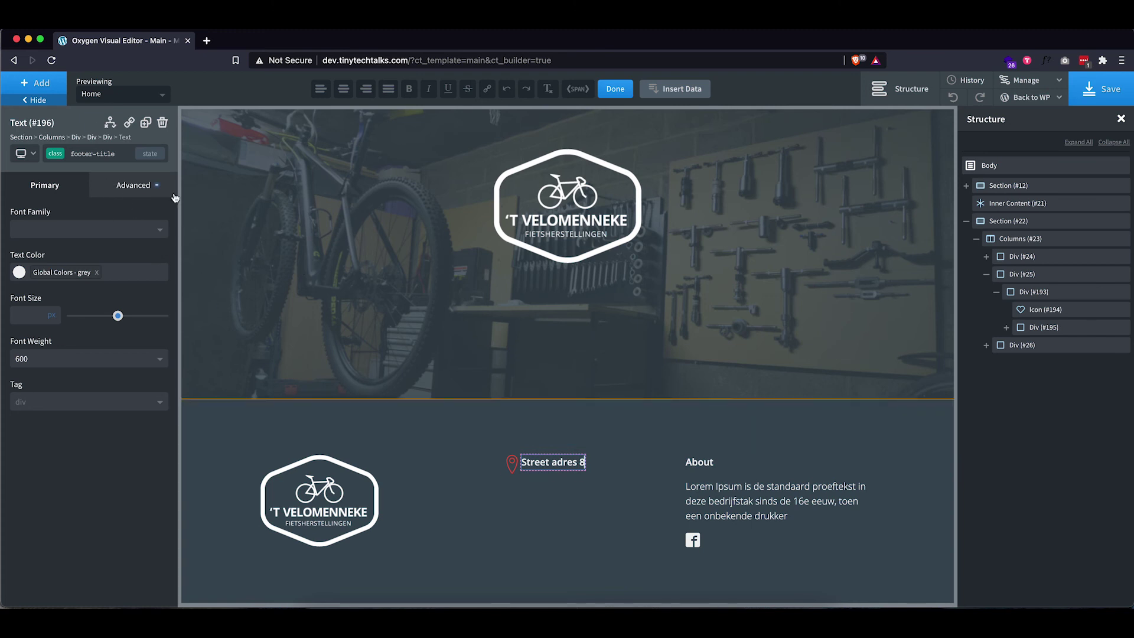
Add a footer-text Text block below it reading '3600, Genk', copied from XD
left_click(36, 82)
left_click(120, 287)
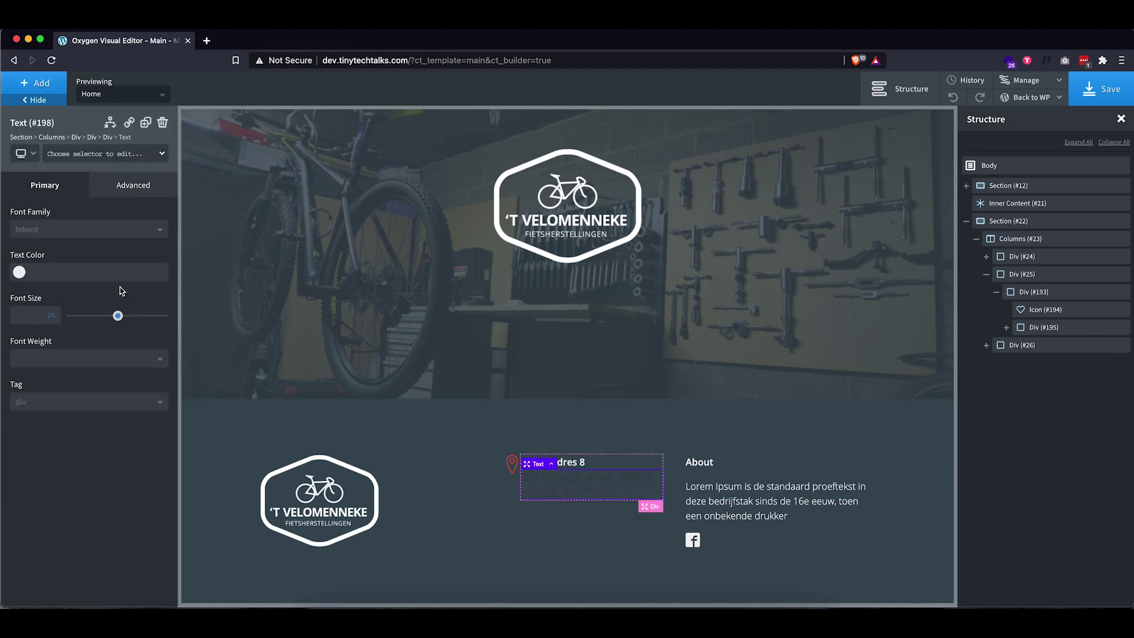
left_click(65, 155)
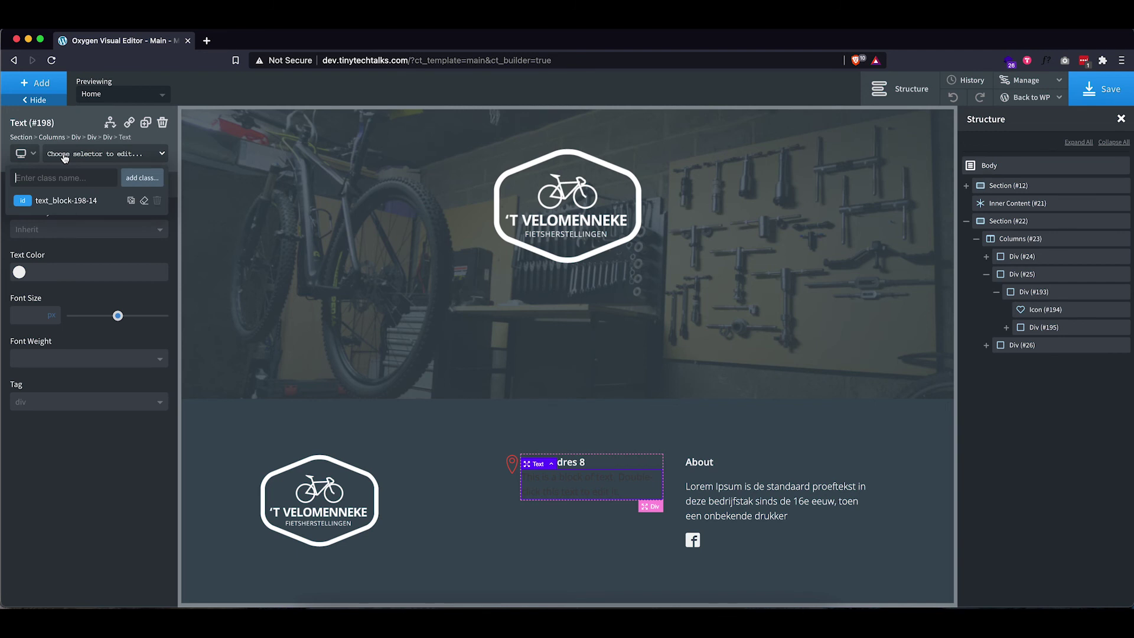
type("footer")
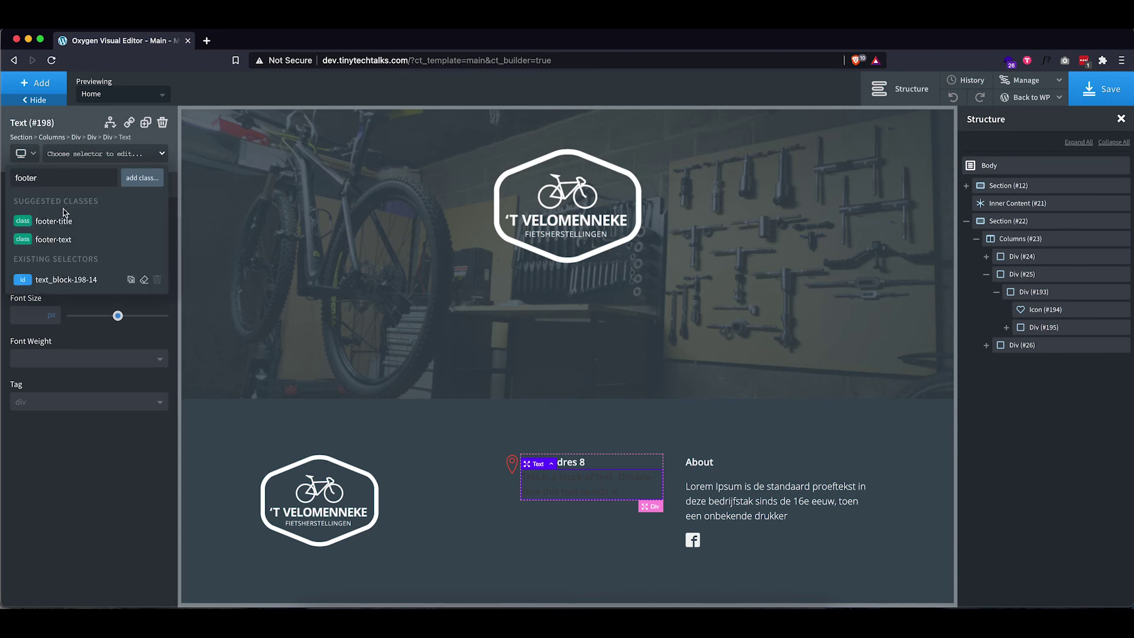
left_click(53, 239)
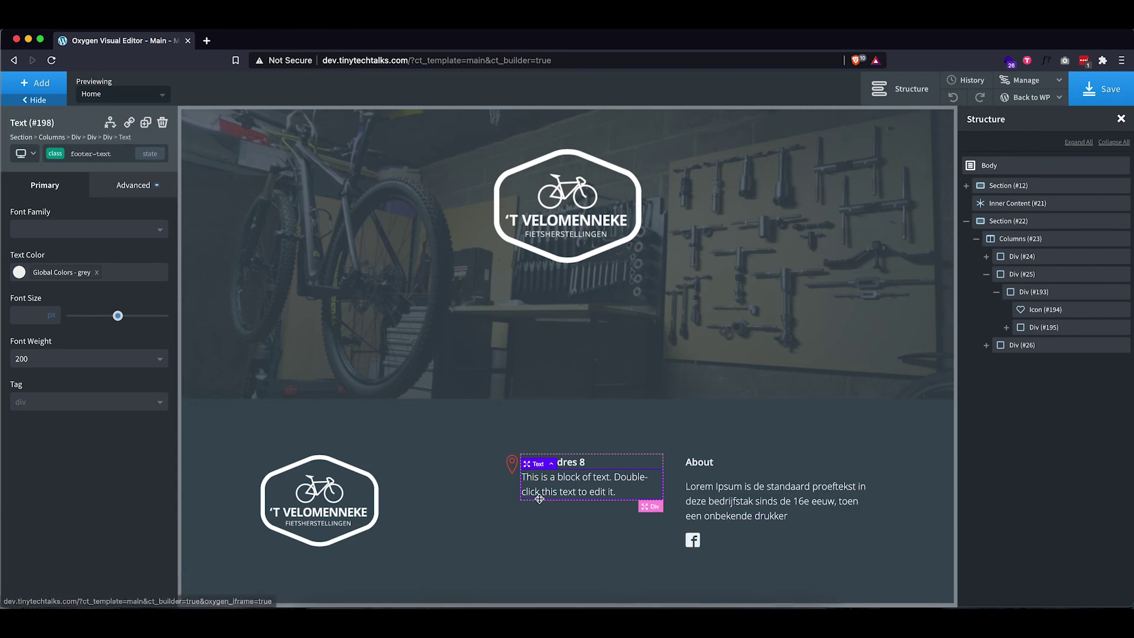
left_click(705, 620)
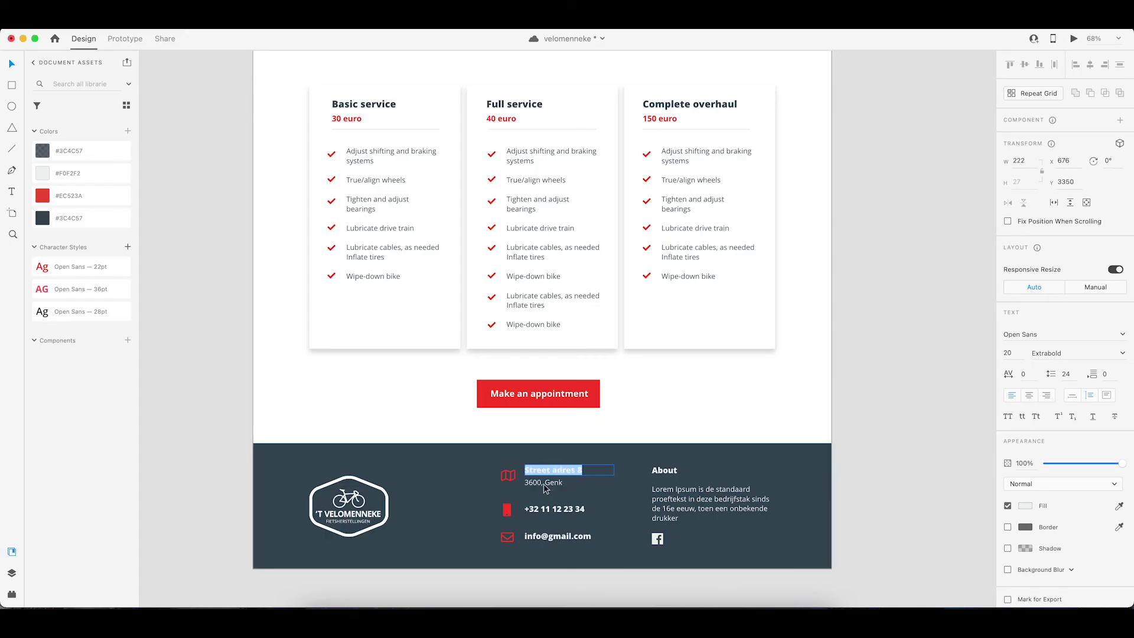
double_click(544, 483)
key("super+c")
left_click(382, 622)
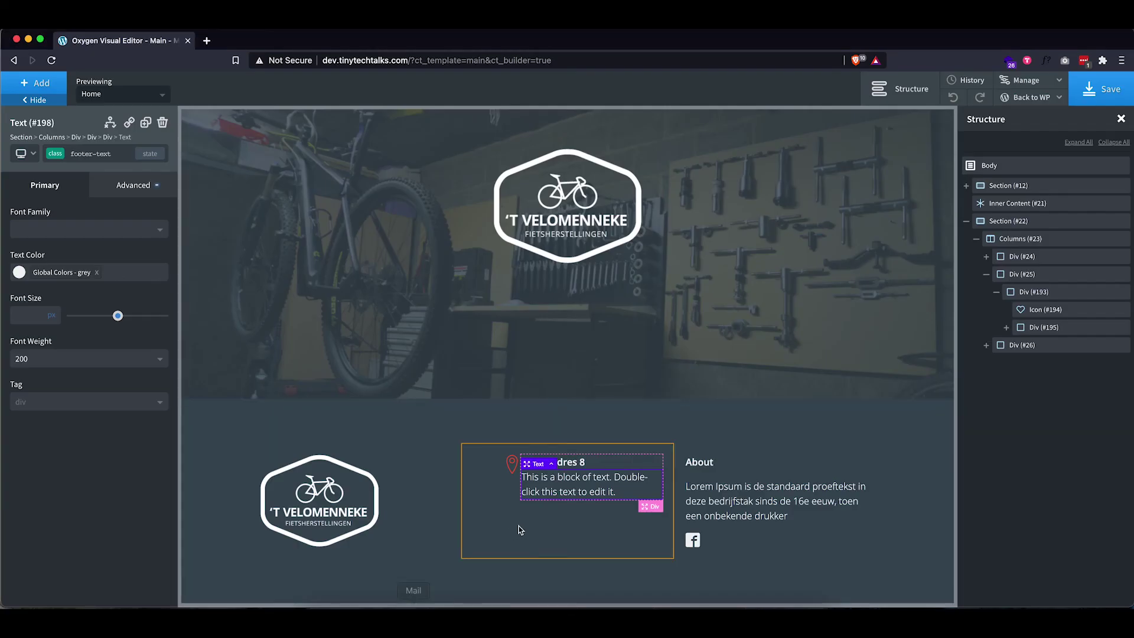
double_click(542, 489)
key("super+v")
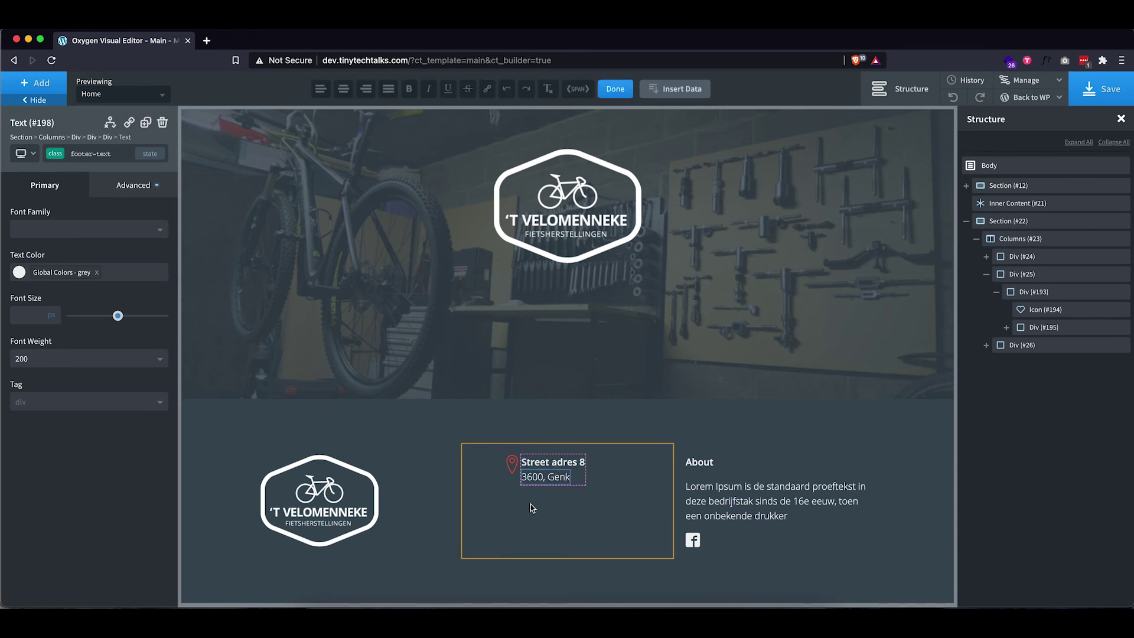
Give the map-marker icon a right margin of 20 in Size & Spacing
left_click(532, 506)
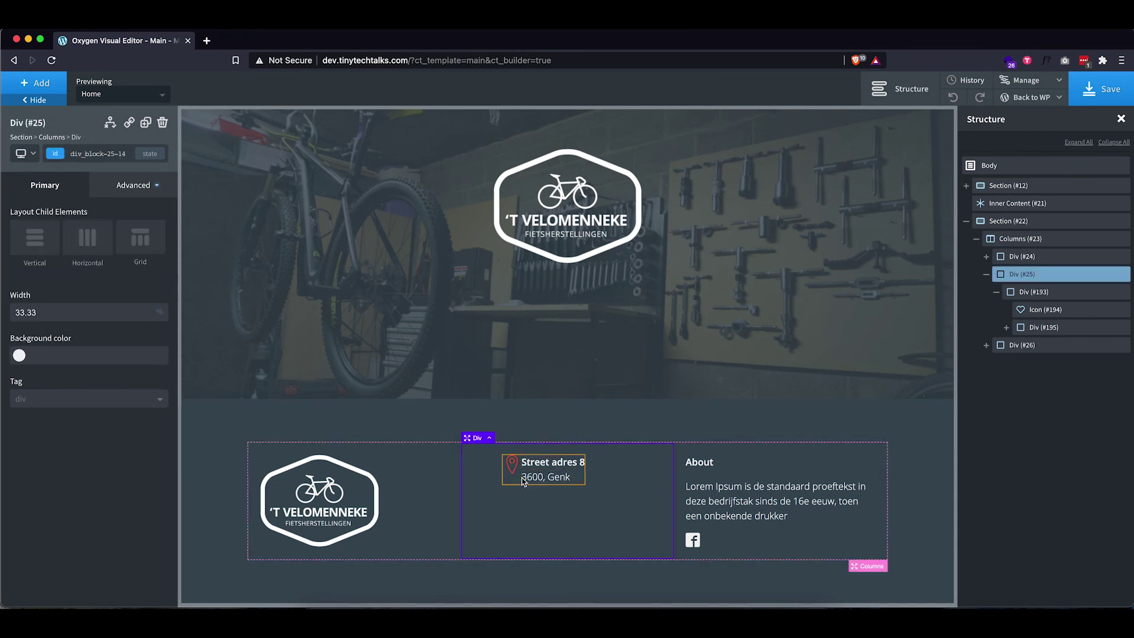
left_click(514, 481)
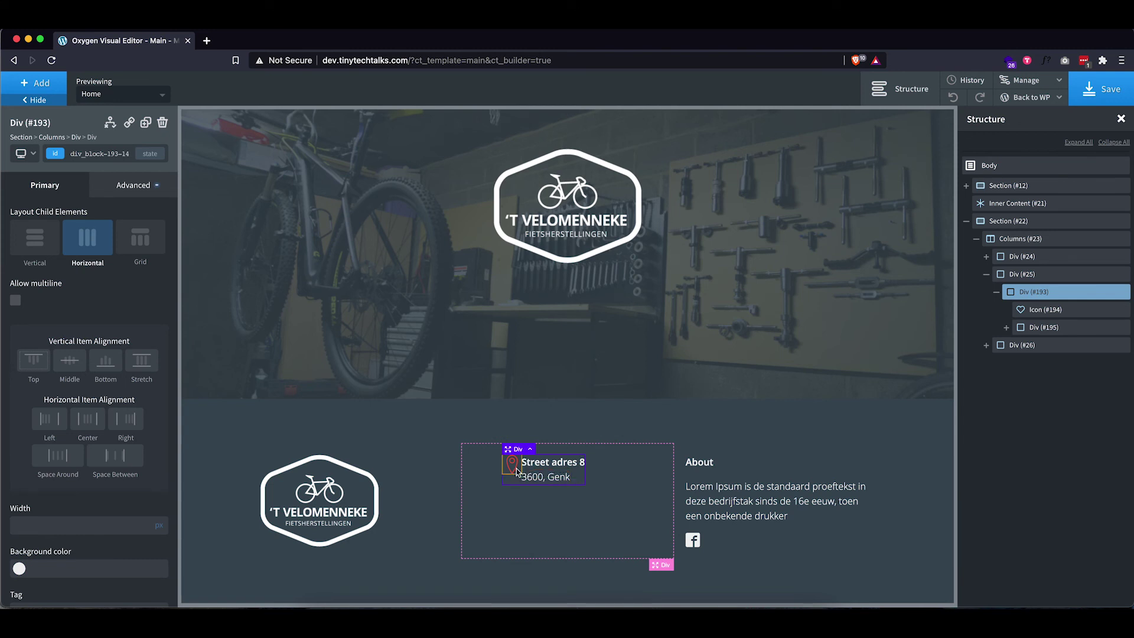
left_click(517, 469)
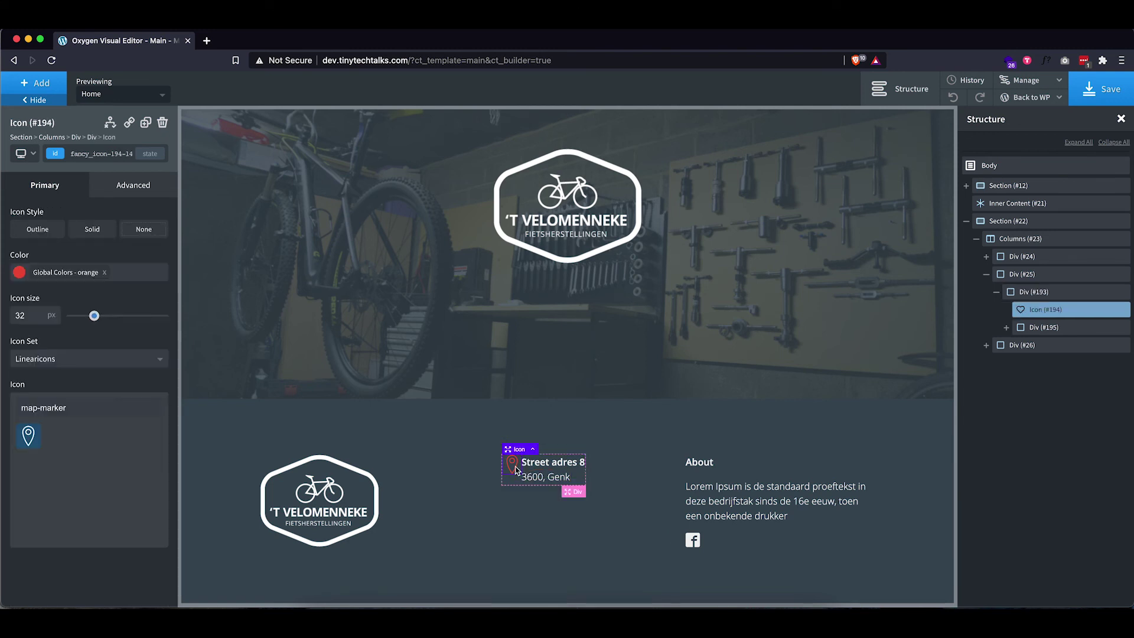
left_click(119, 183)
left_click(88, 262)
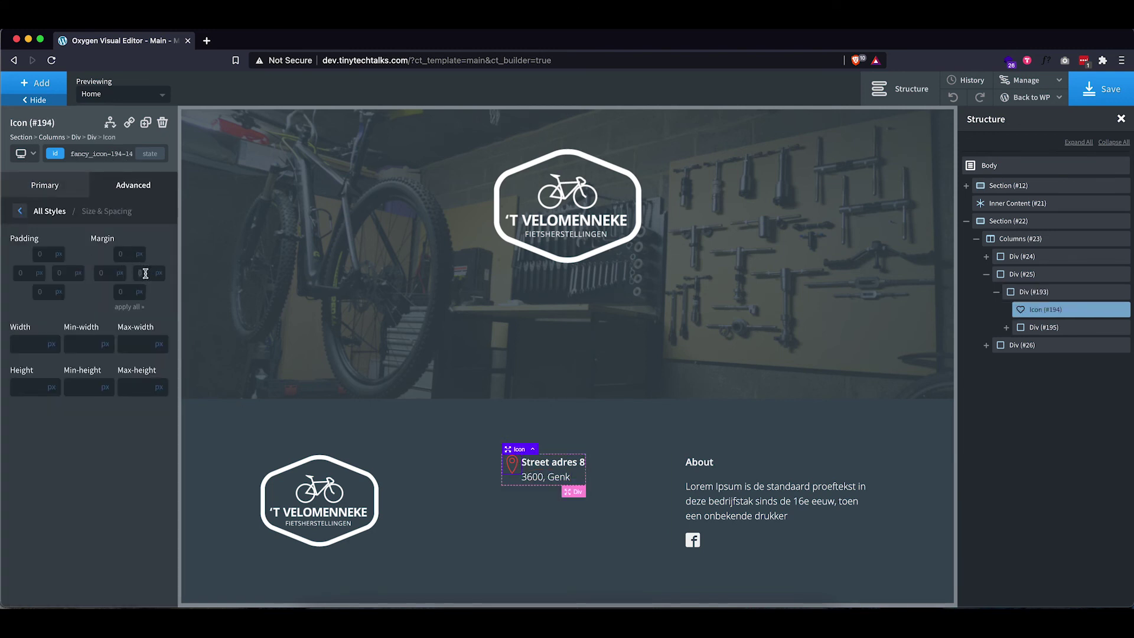
left_click(145, 273)
type("20")
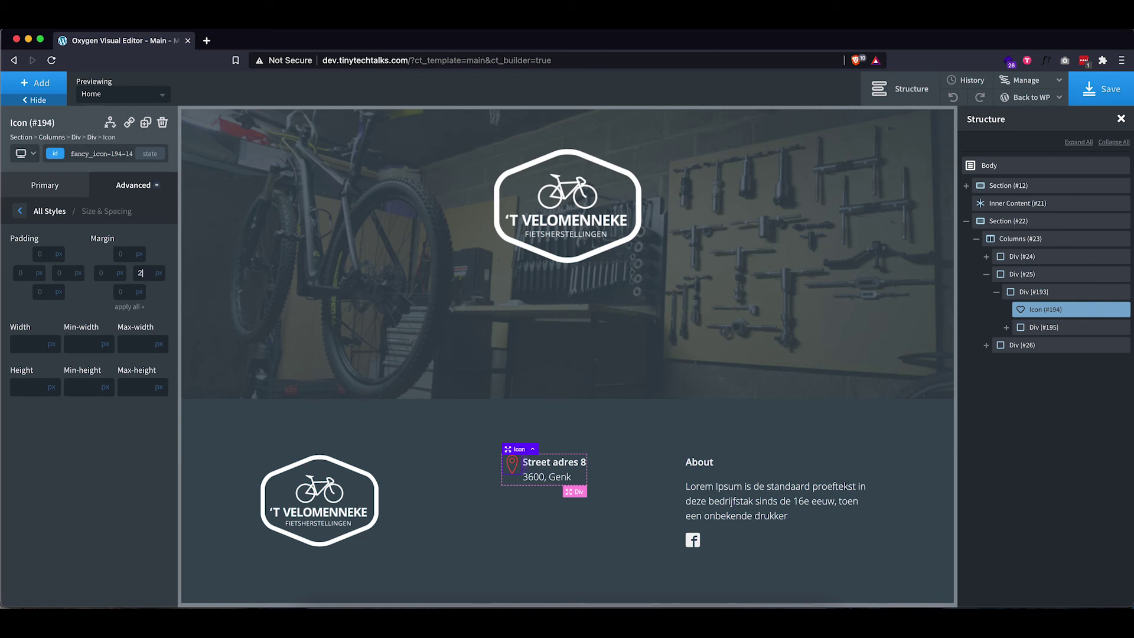
left_click(532, 513)
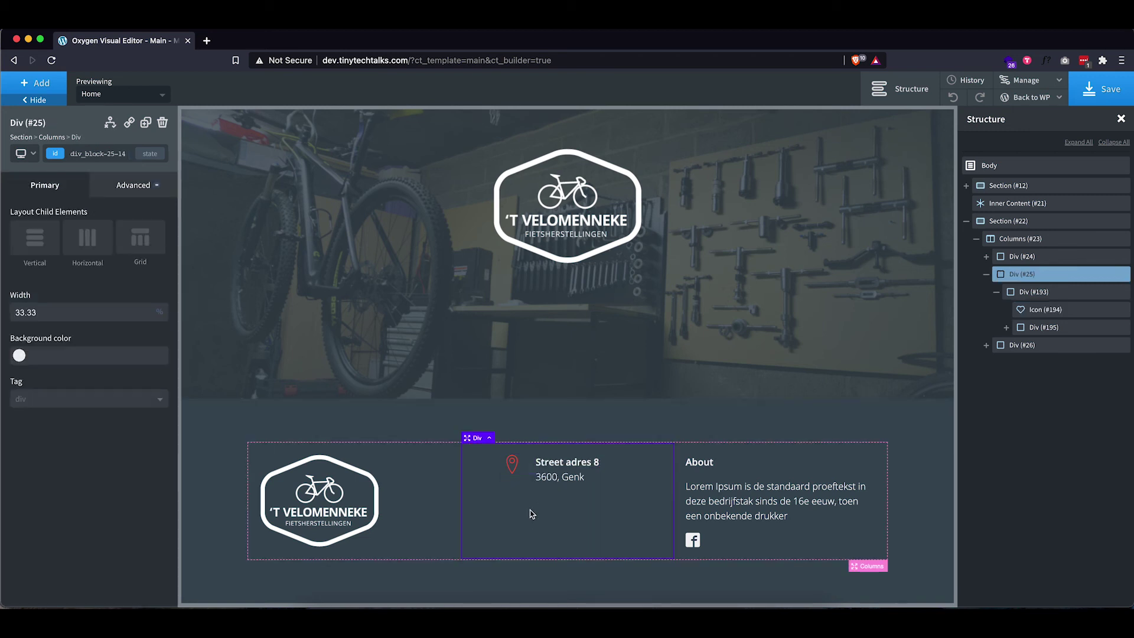
Set the address row Div #193's Vertical Item Alignment to Middle
left_click(525, 474)
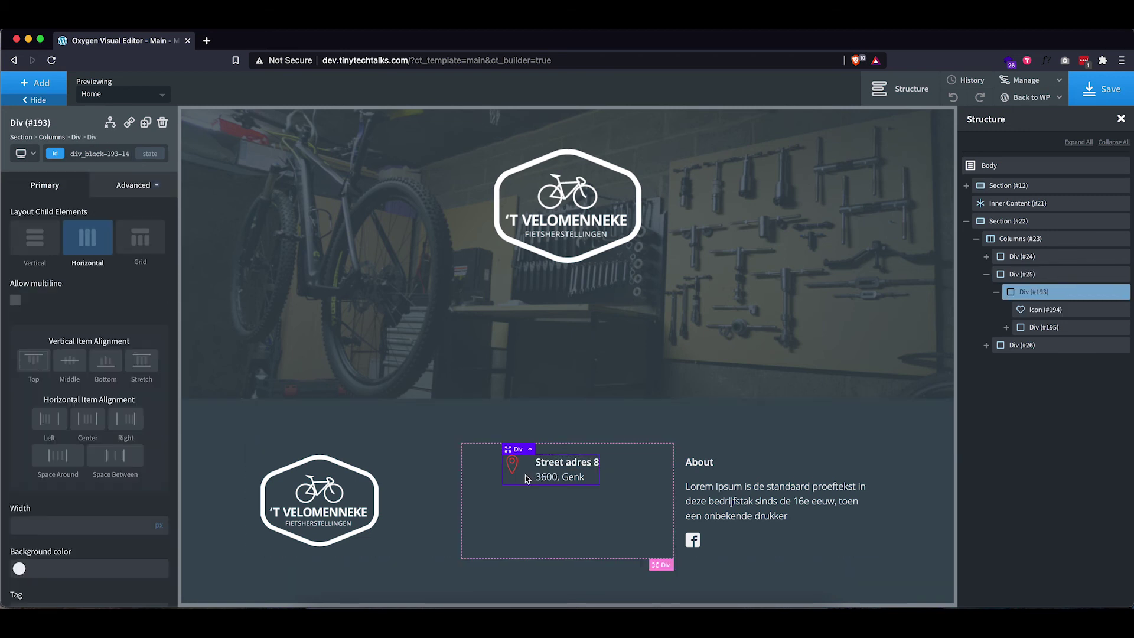
left_click(74, 367)
left_click(601, 523)
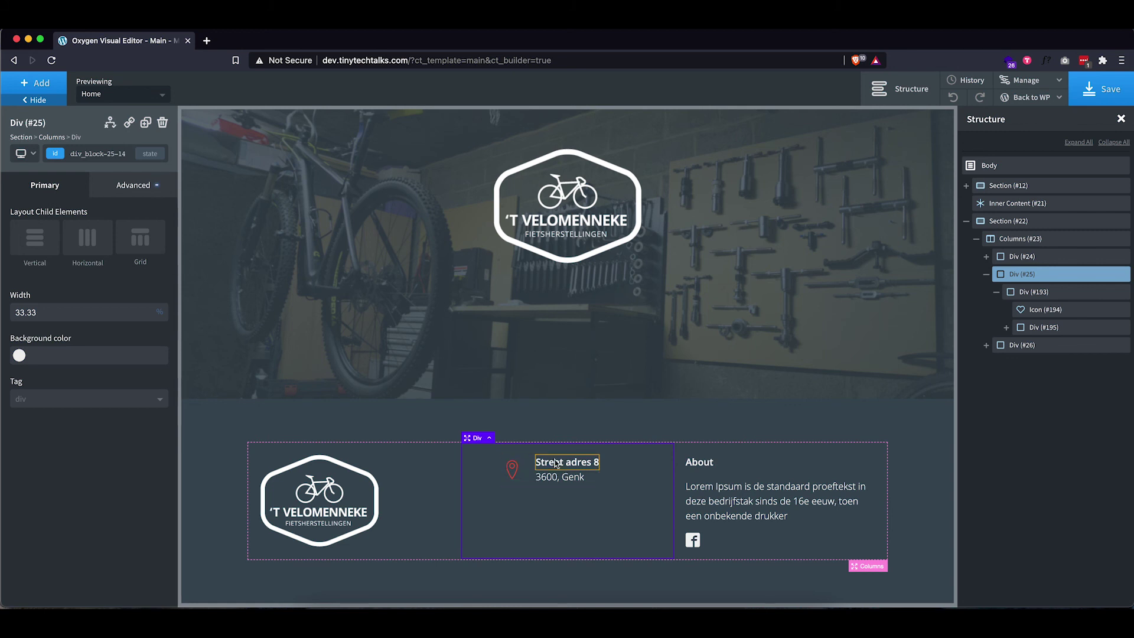
Duplicate the address row, paste the phone number from XD, and delete the second line
left_click(1031, 294)
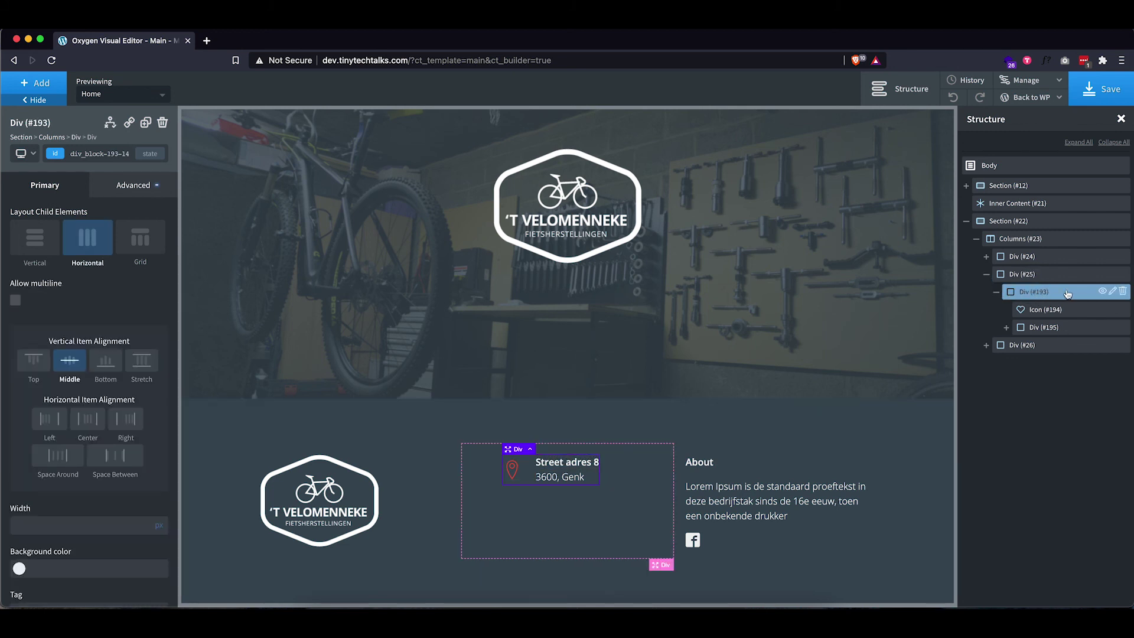
left_click(997, 292)
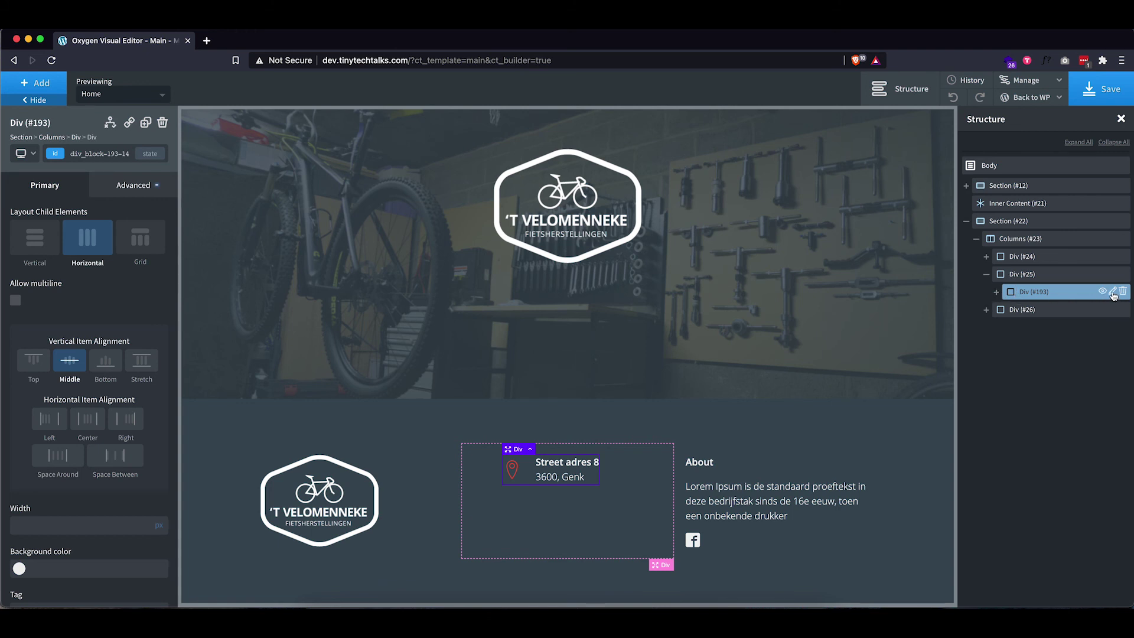
left_click(1112, 294)
left_click(1051, 319)
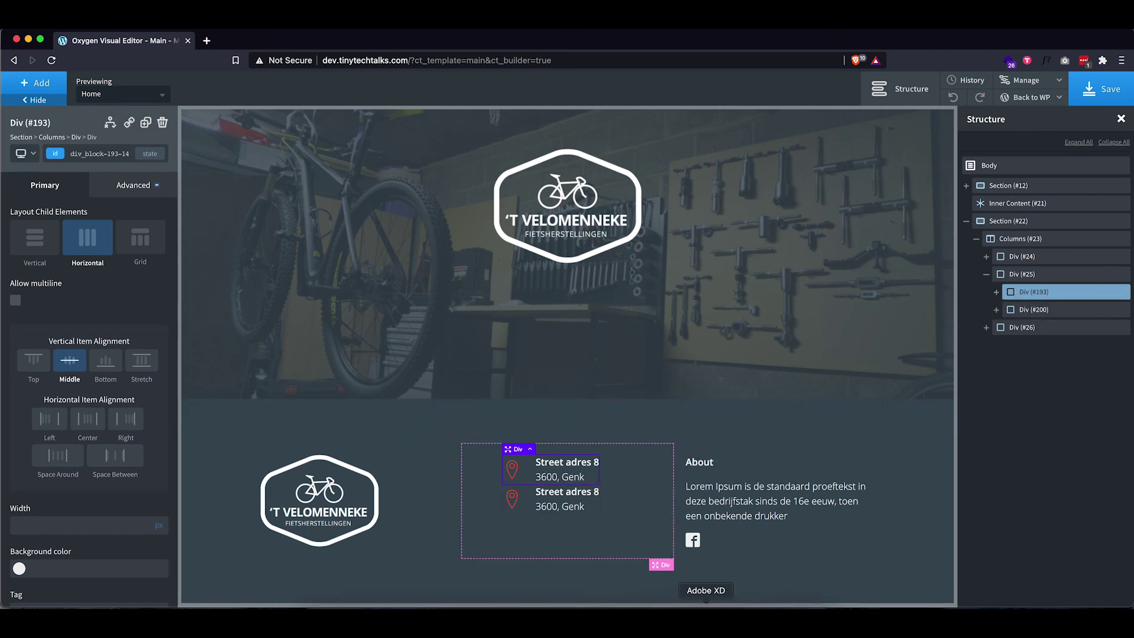
left_click(705, 611)
double_click(544, 508)
key("super+c")
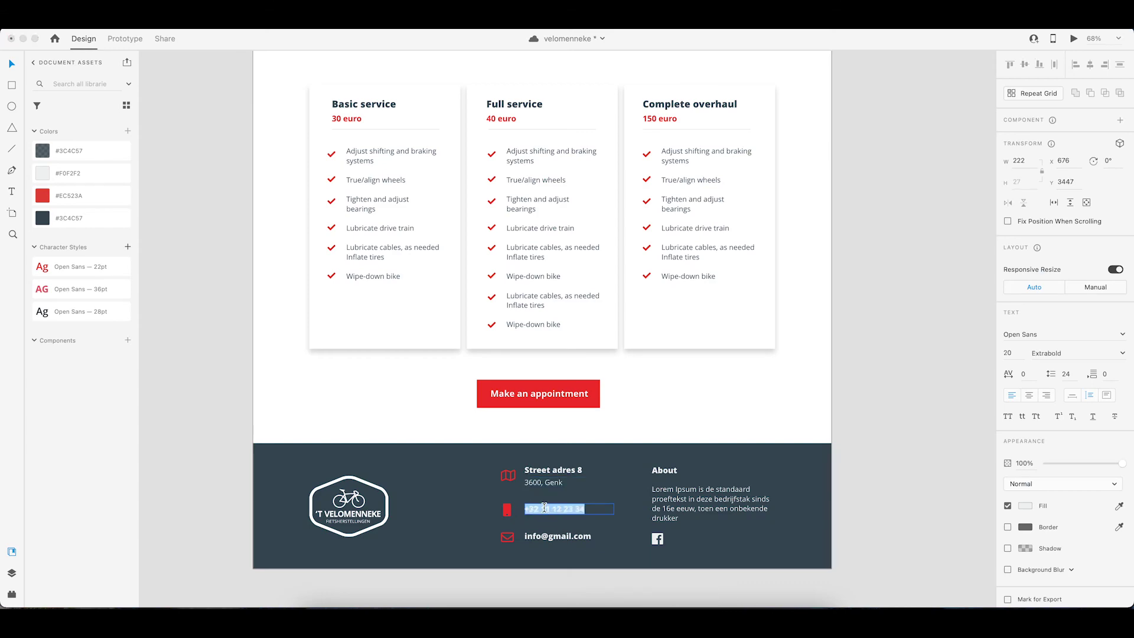
left_click(398, 608)
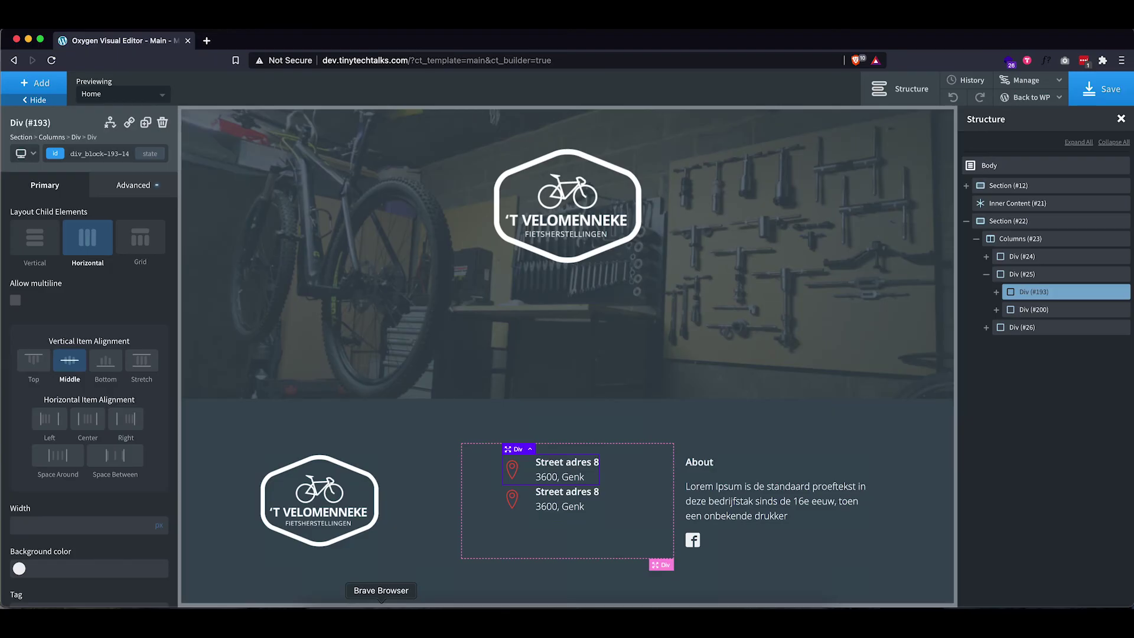
left_click(558, 497)
double_click(557, 494)
key("super+v")
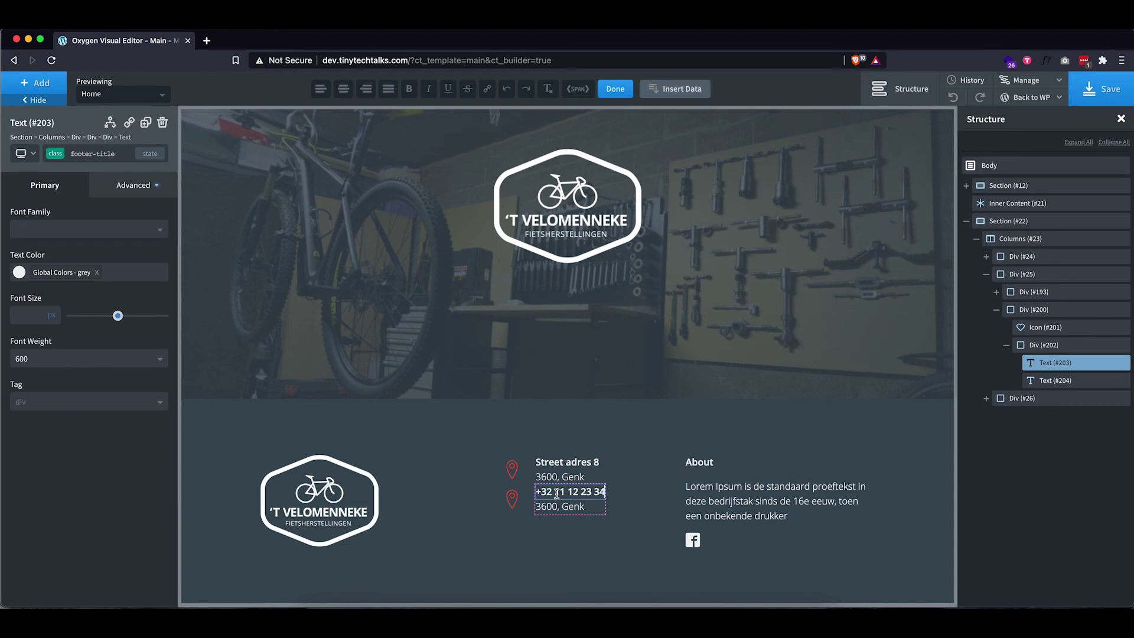
left_click(560, 506)
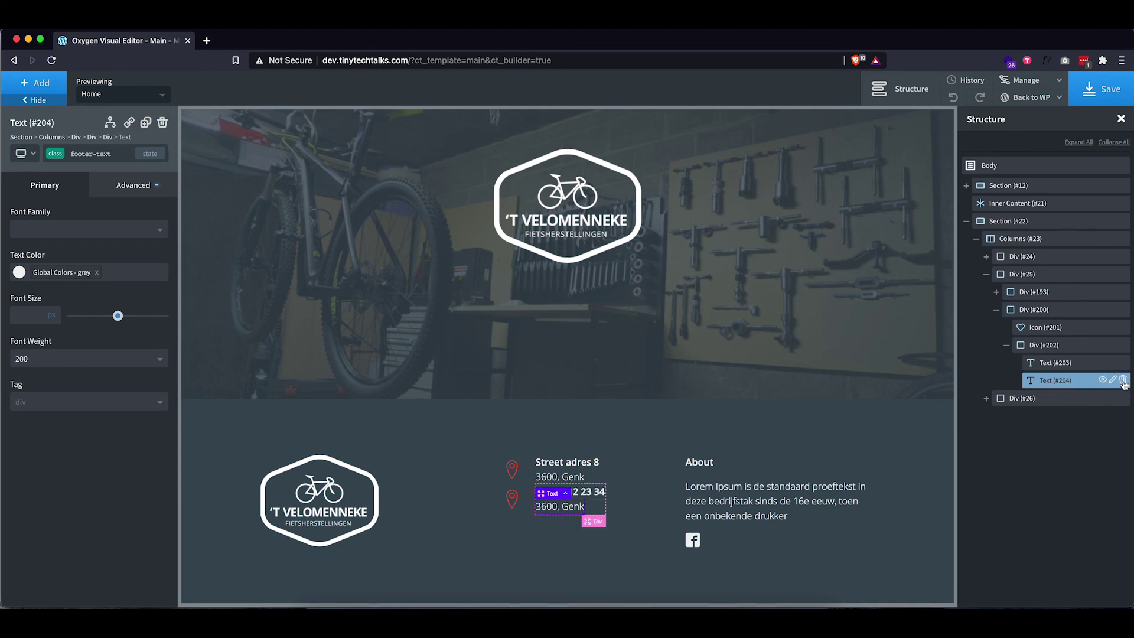
key("Delete")
Change the phone row's icon to a smartphone icon
left_click(519, 500)
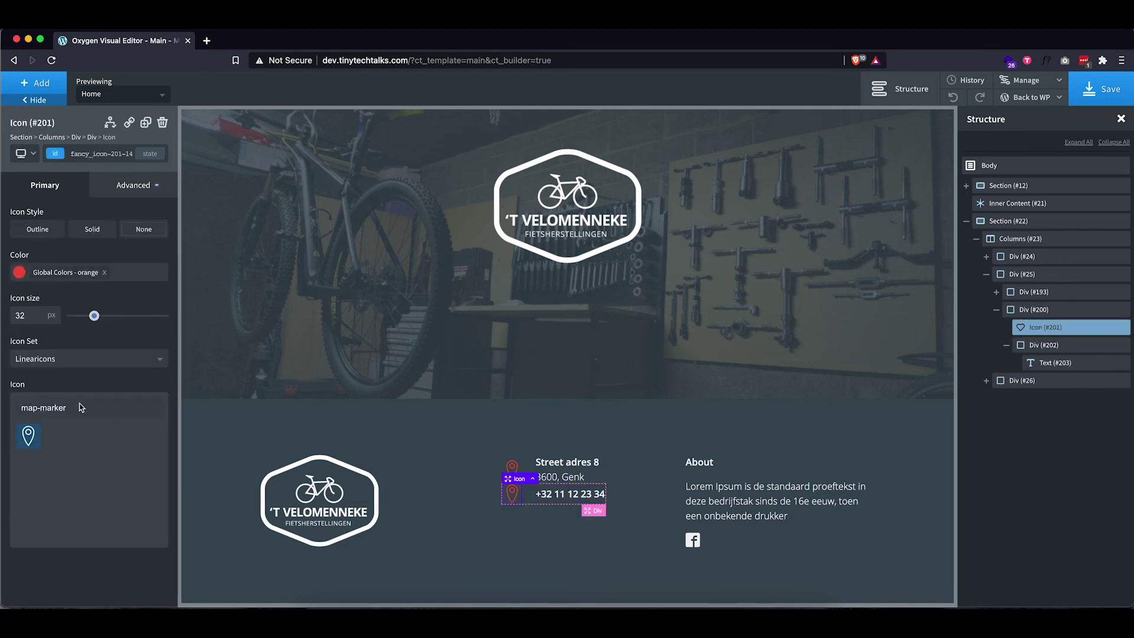
double_click(51, 409)
key("super+a")
type("phon")
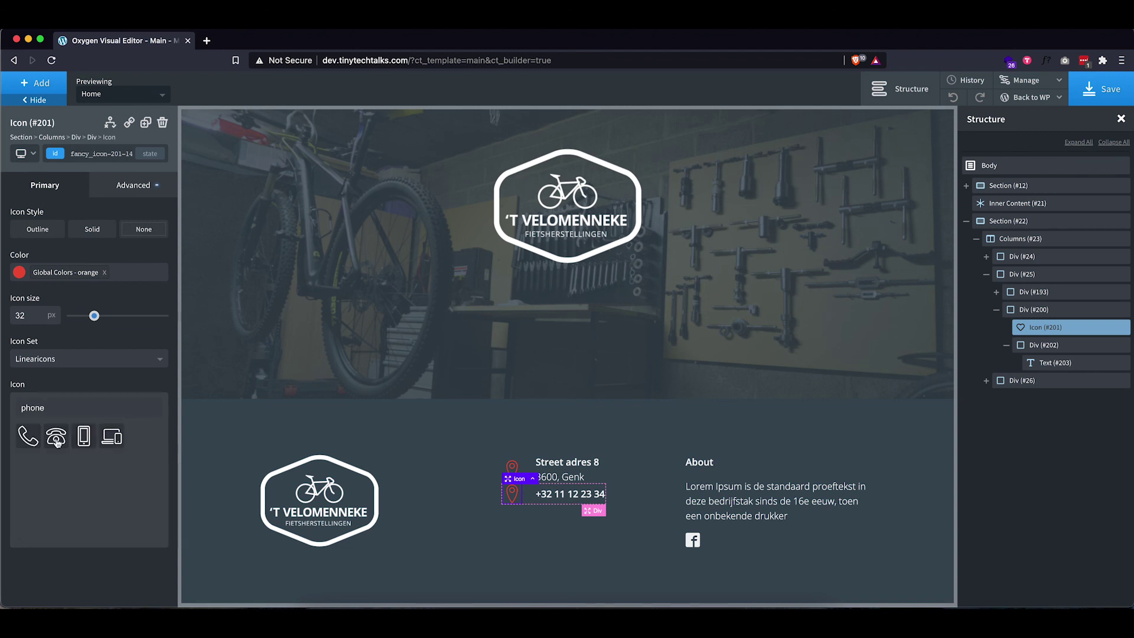
left_click(57, 438)
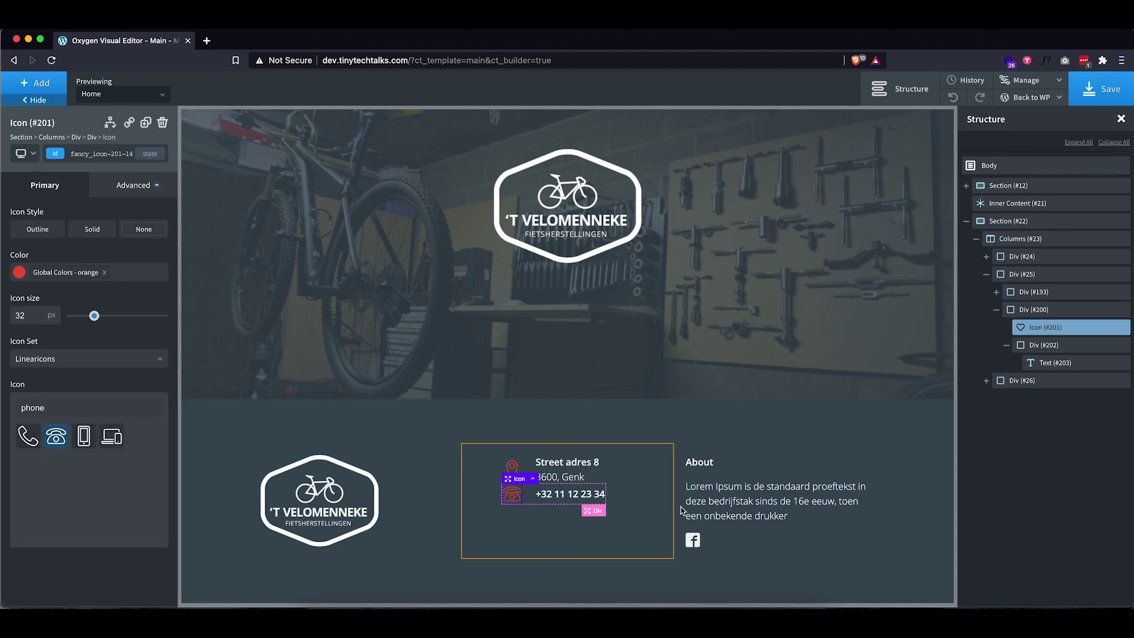
left_click(84, 437)
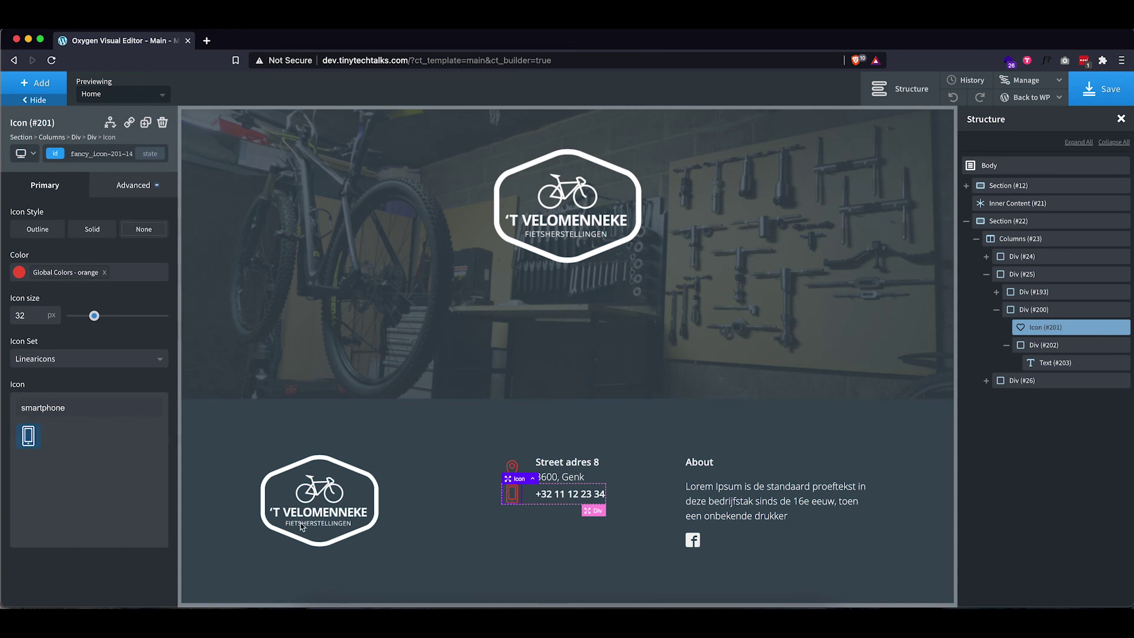
Duplicate the phone row and replace its text with the email address from XD
left_click(1006, 345)
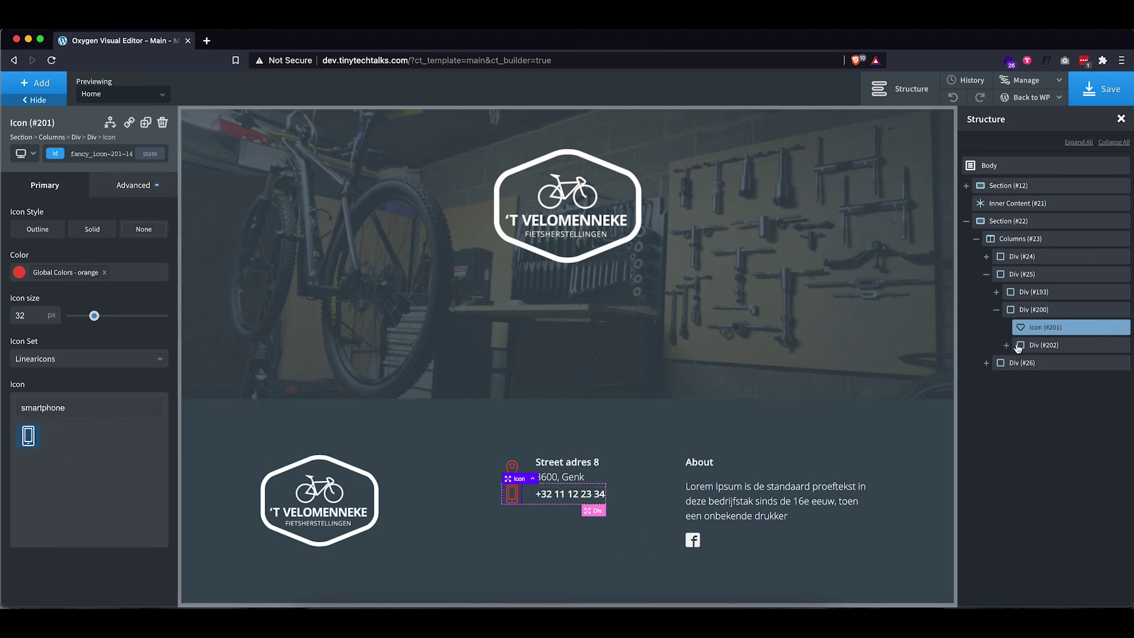
left_click(1033, 311)
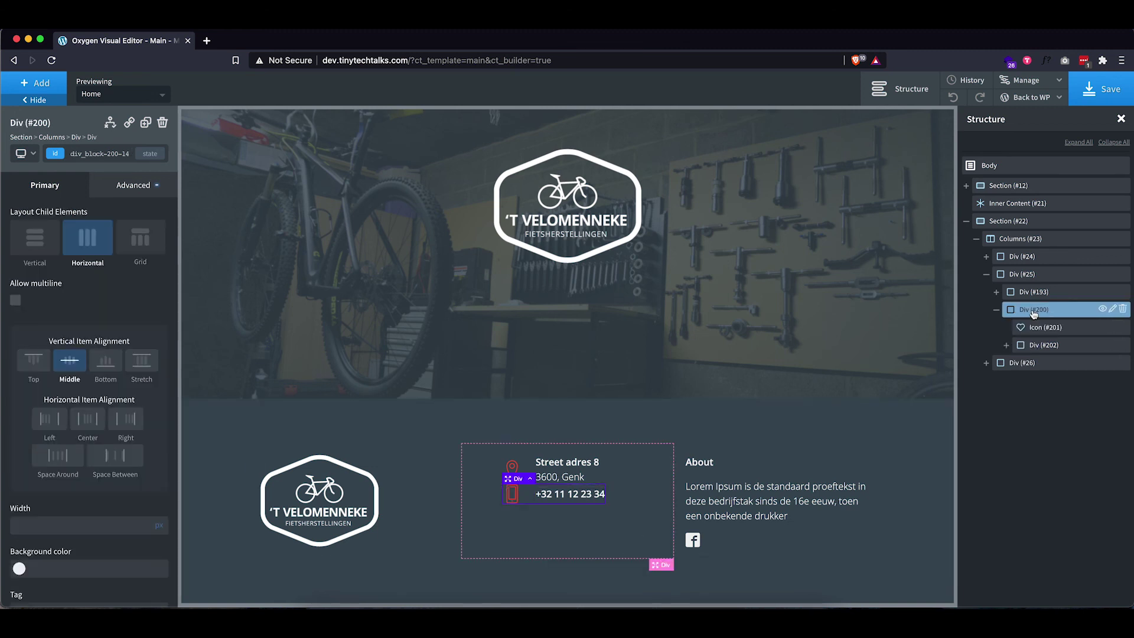
left_click(996, 309)
left_click(1112, 309)
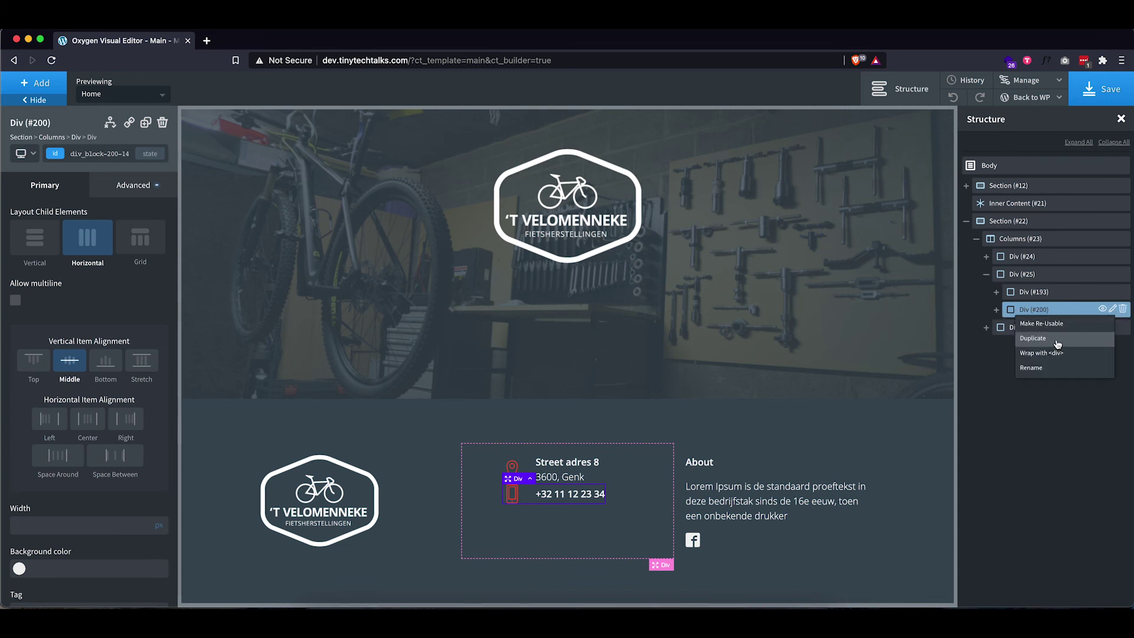
left_click(1057, 344)
left_click(685, 620)
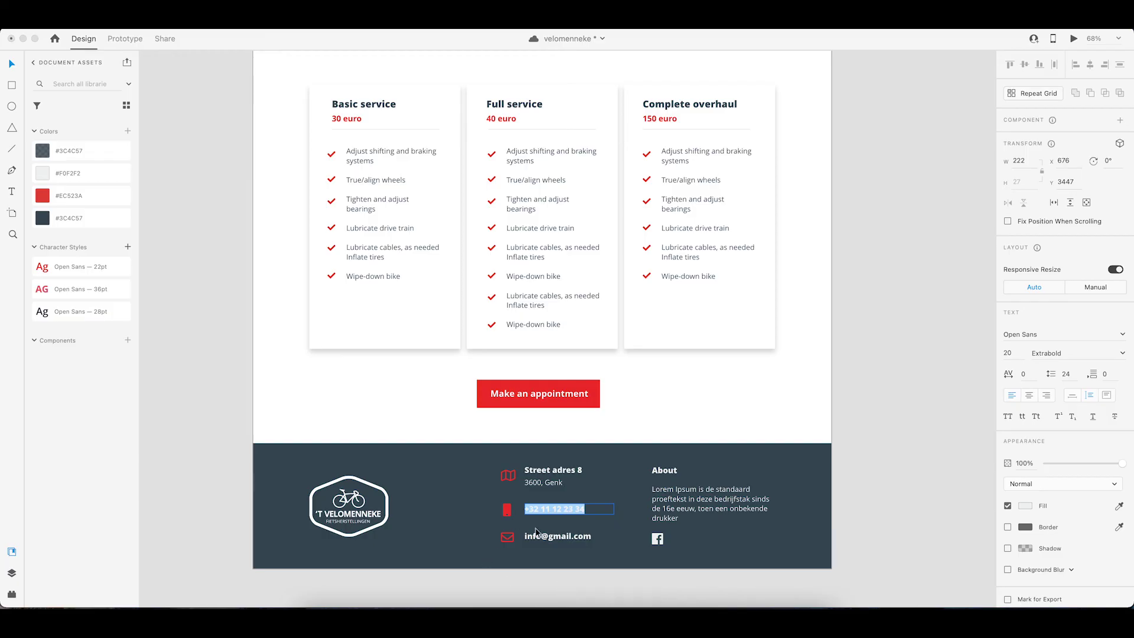
double_click(555, 536)
key("super+c")
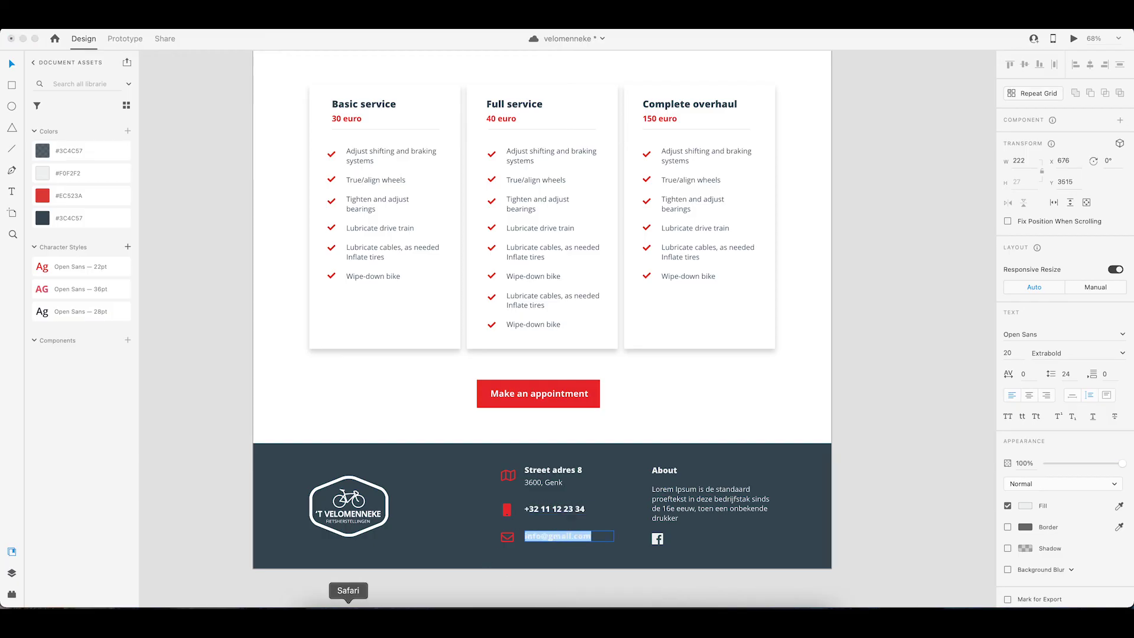
left_click(379, 620)
left_click(586, 515)
double_click(587, 513)
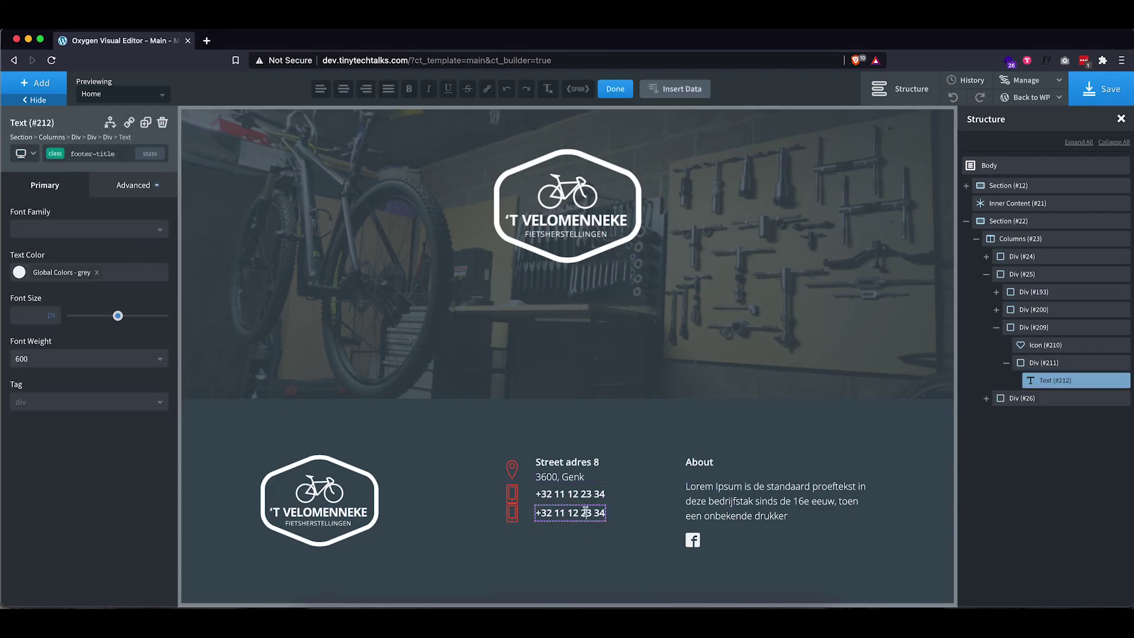
double_click(586, 513)
triple_click(586, 512)
key("super+v")
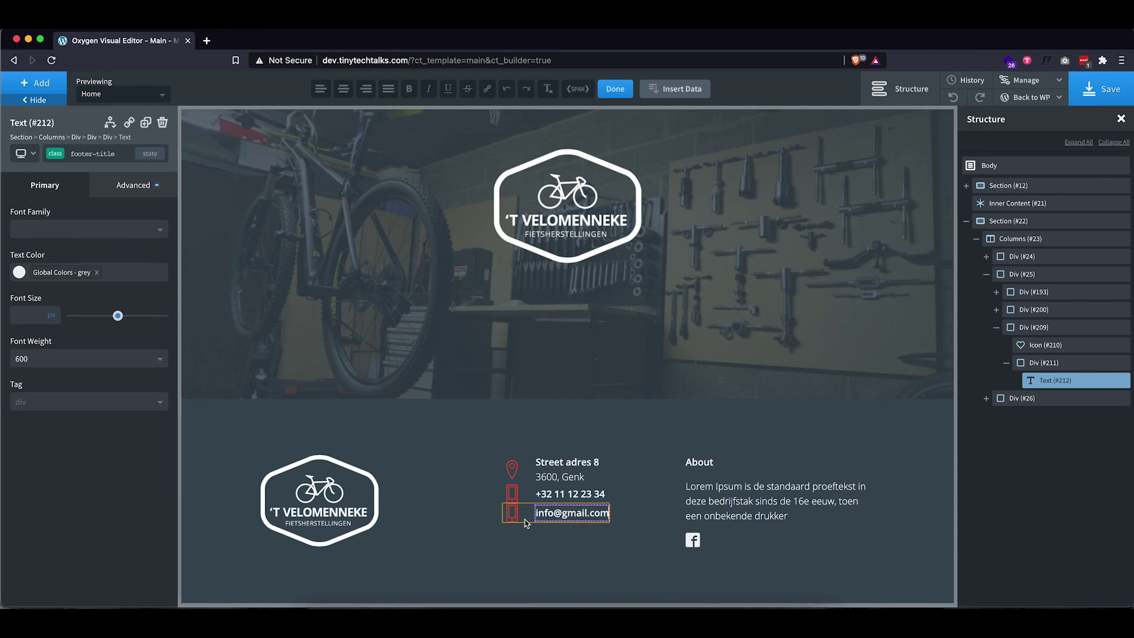
Change the email row's icon to the envelope icon
left_click(512, 513)
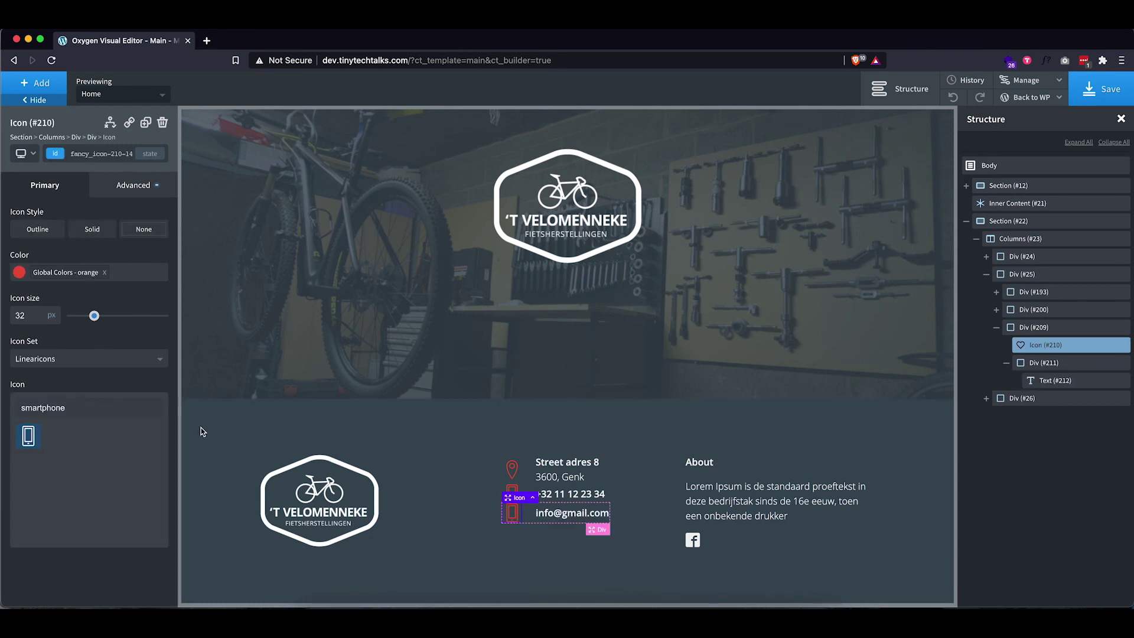
double_click(40, 408)
type("enve")
left_click(29, 438)
Set middle column Div #25 to Vertical layout with Space Between item alignment
left_click(485, 503)
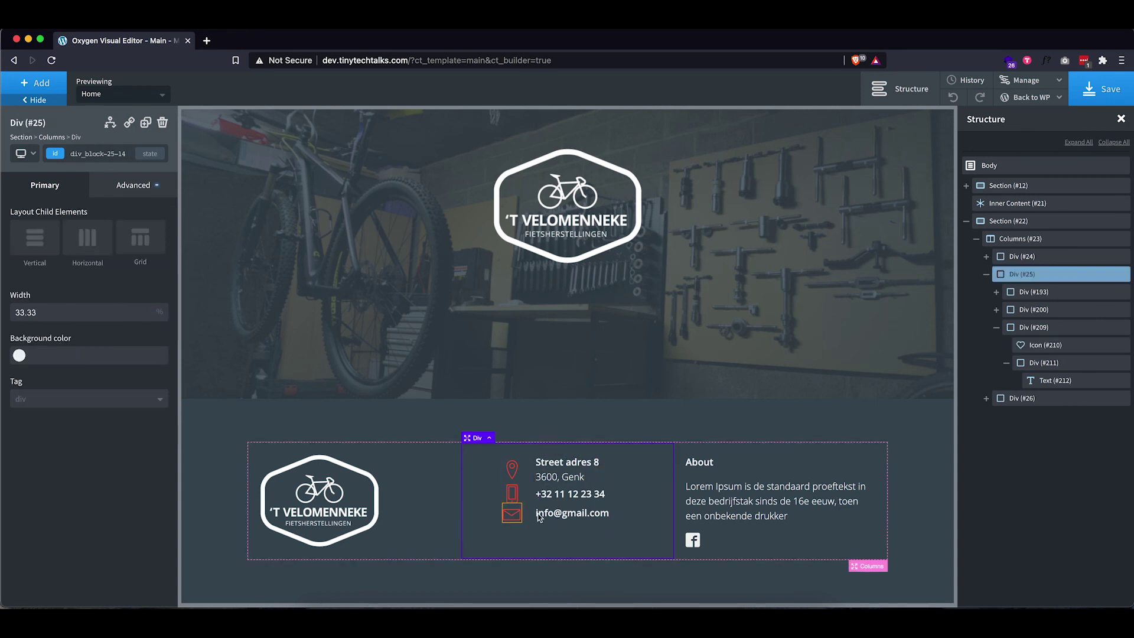
left_click(31, 242)
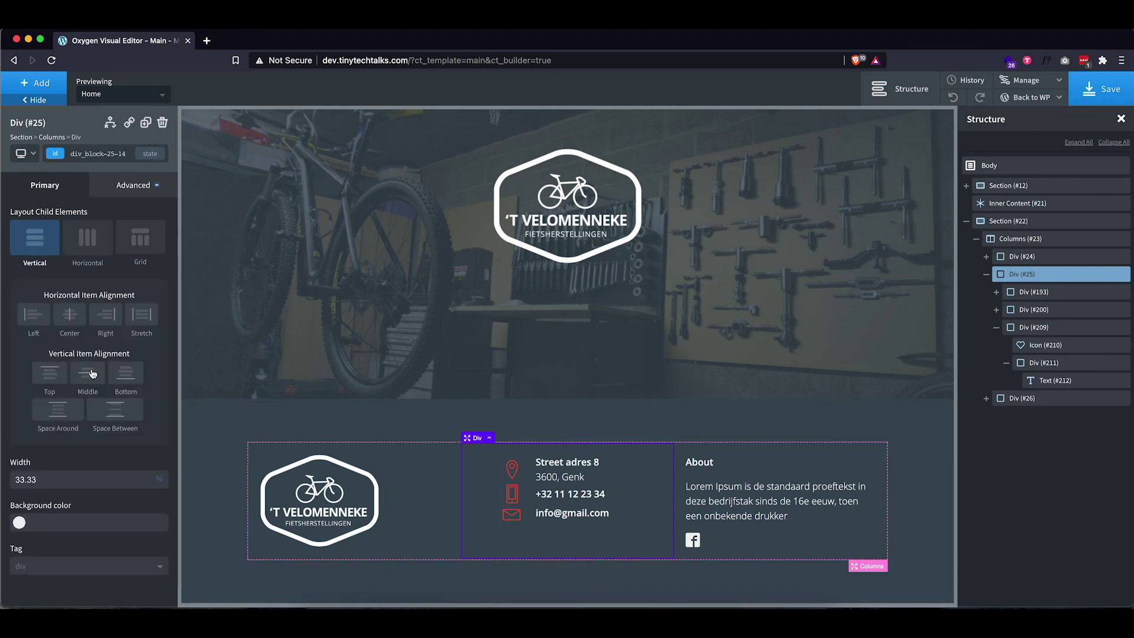
left_click(103, 408)
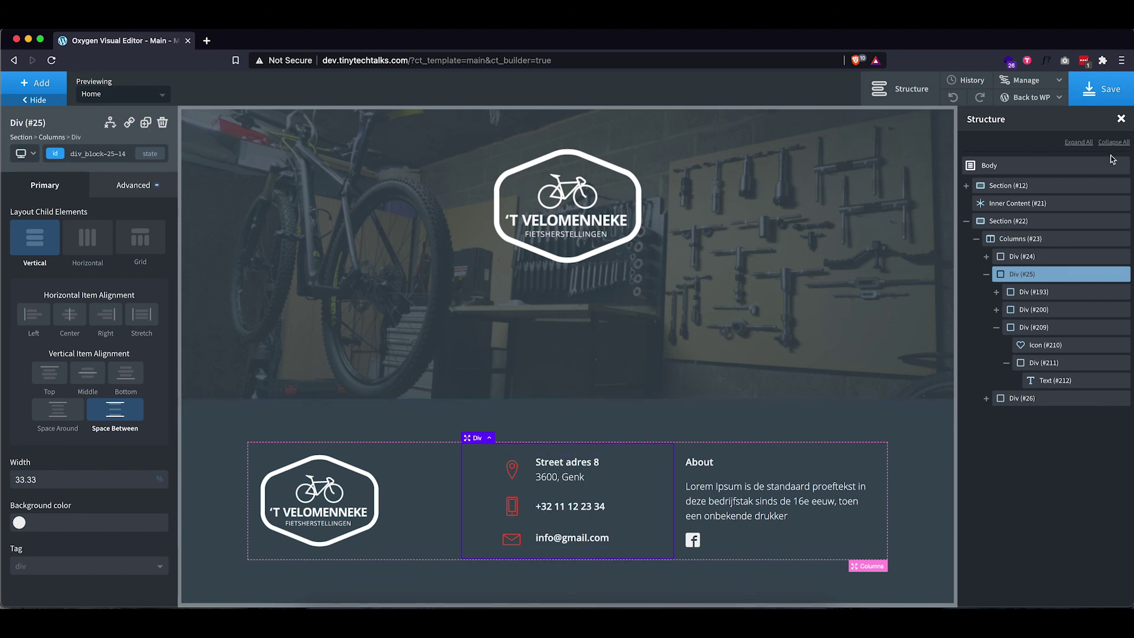
left_click(914, 363)
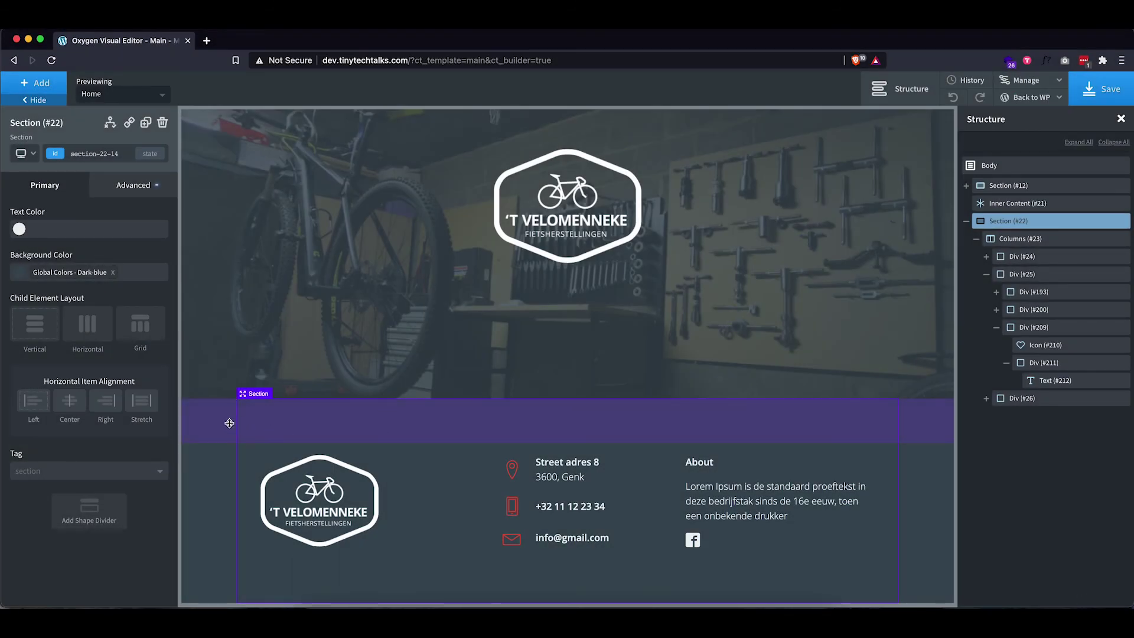
Change Section #22's top and bottom padding from 75 to 32 px and save
left_click(130, 186)
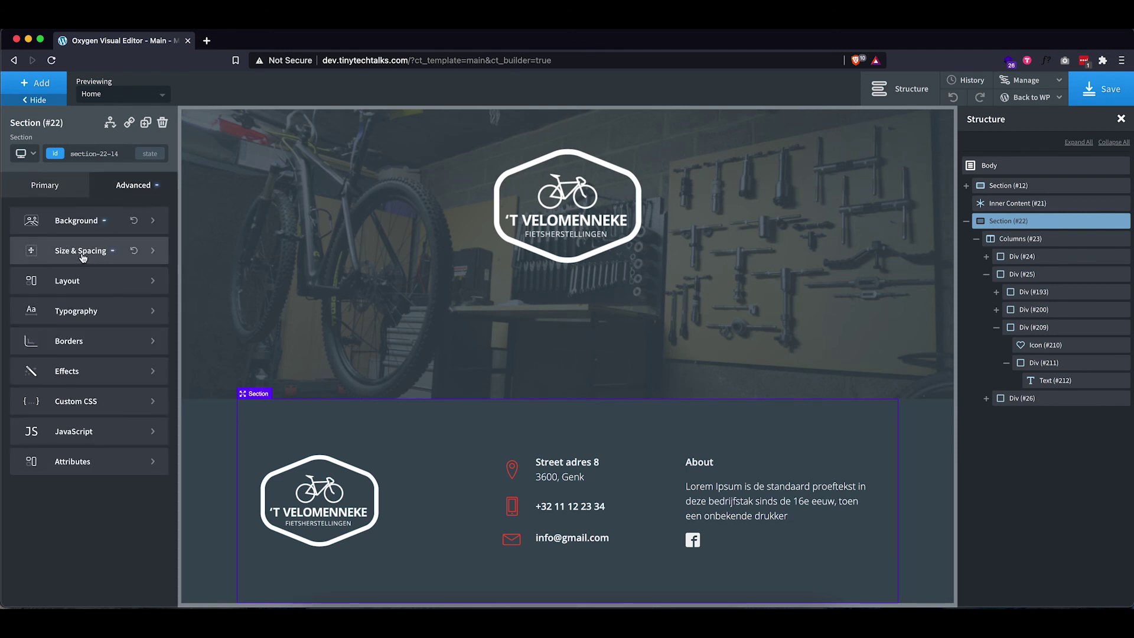
left_click(83, 257)
double_click(87, 255)
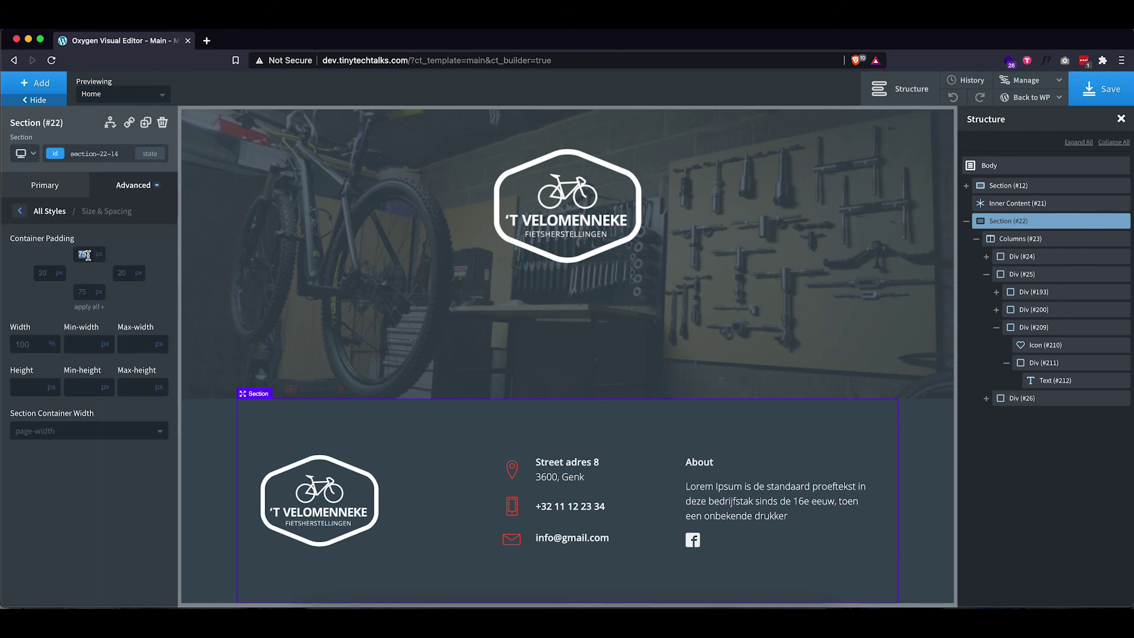
type("32")
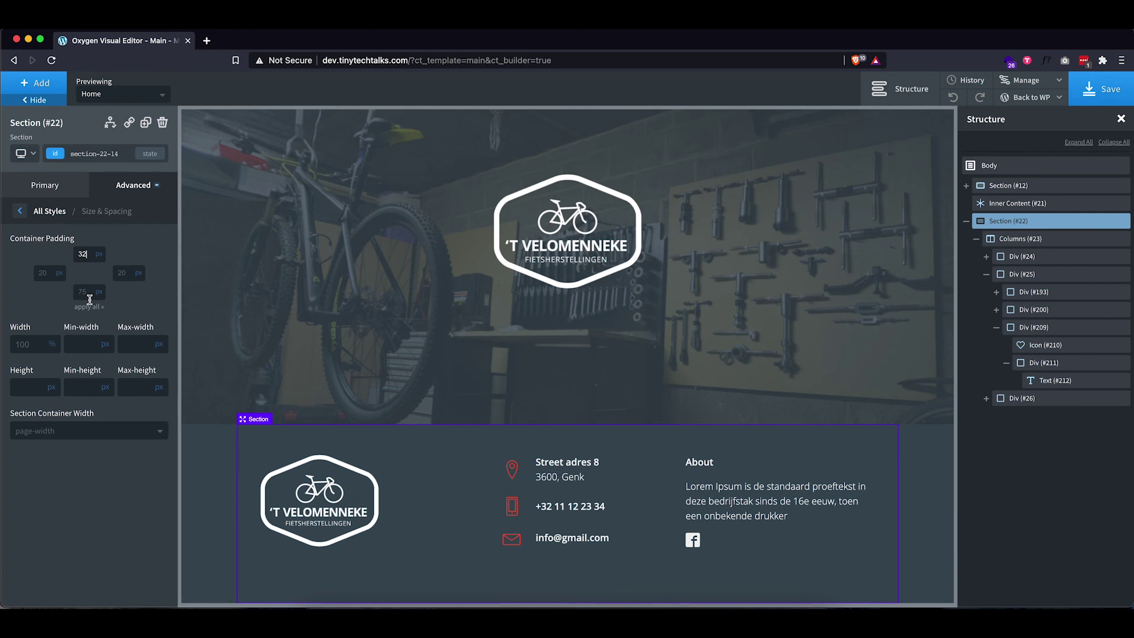
type("32")
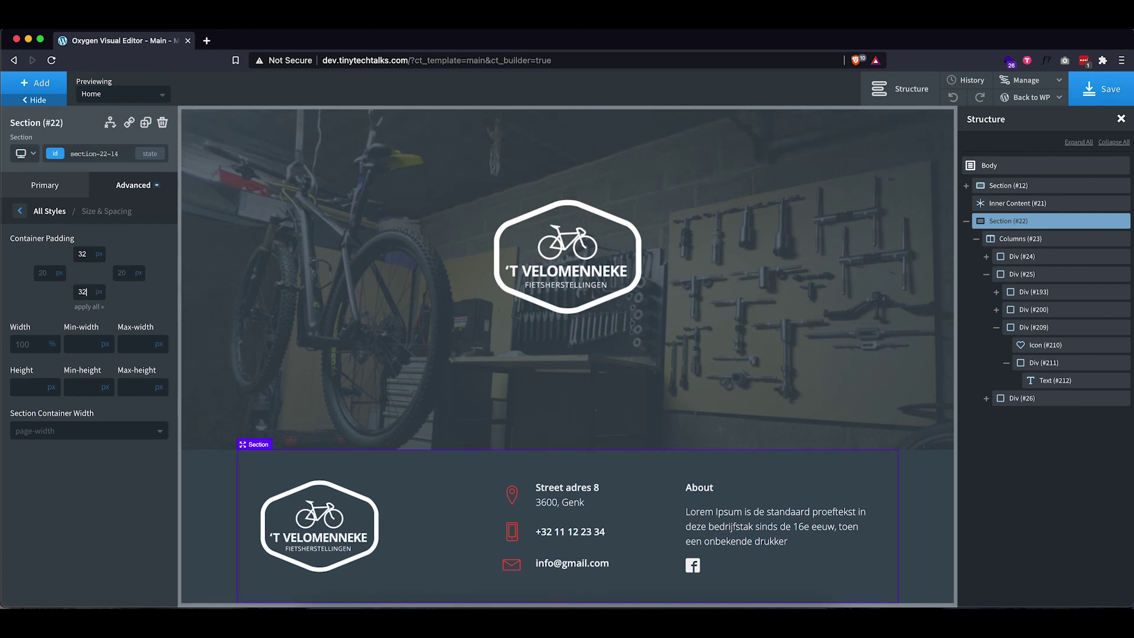
left_click(1096, 100)
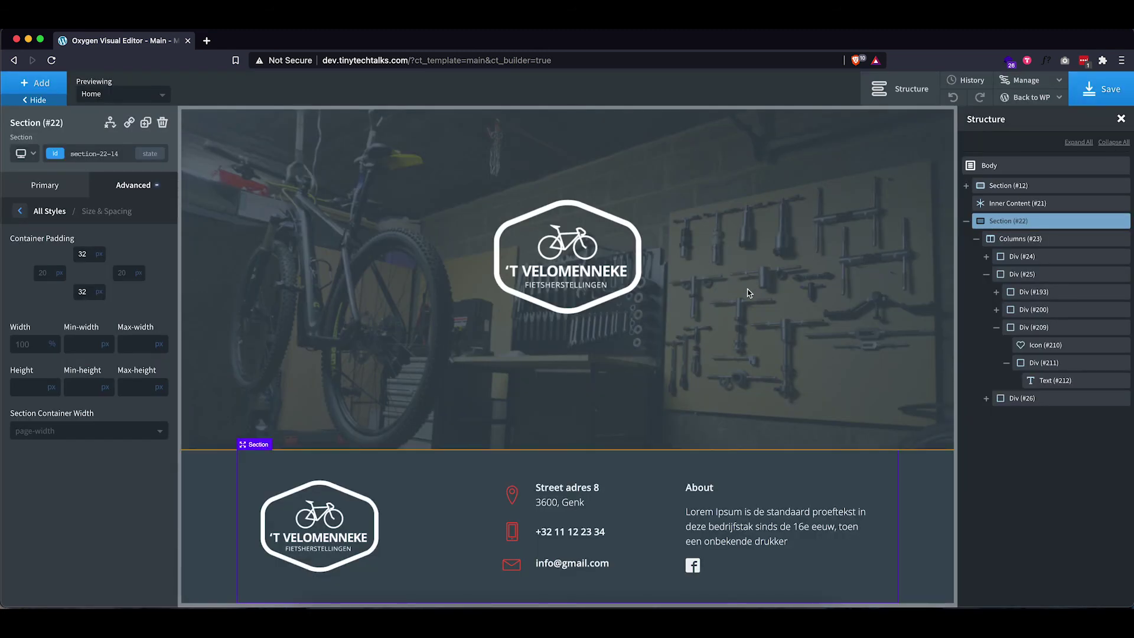
scroll(746, 295, "up", 1)
scroll(745, 298, "down", 1)
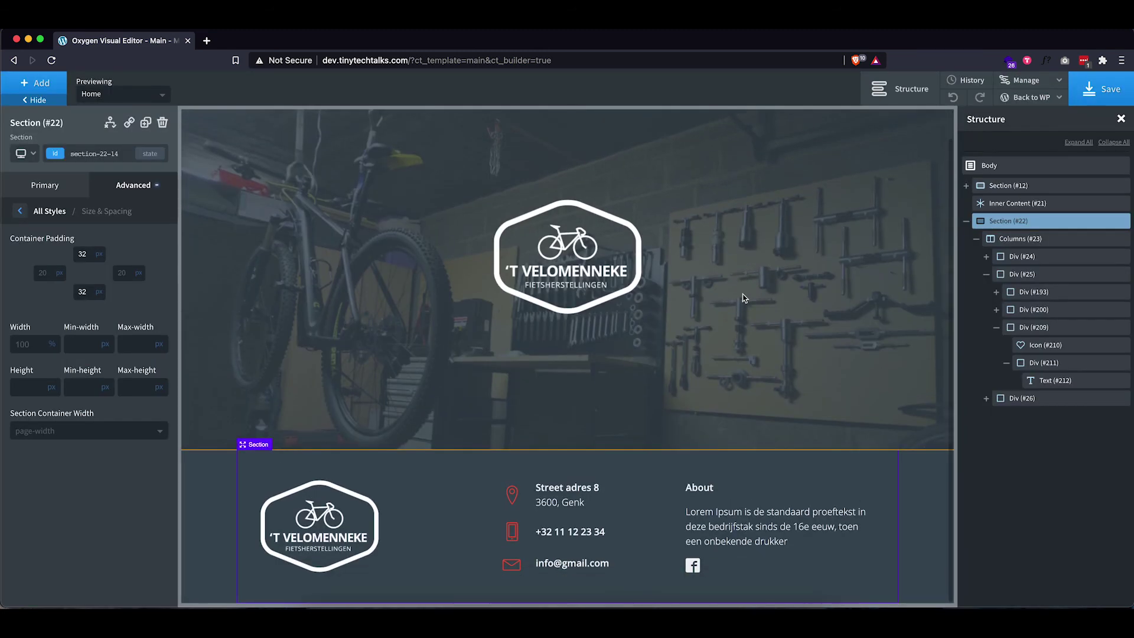